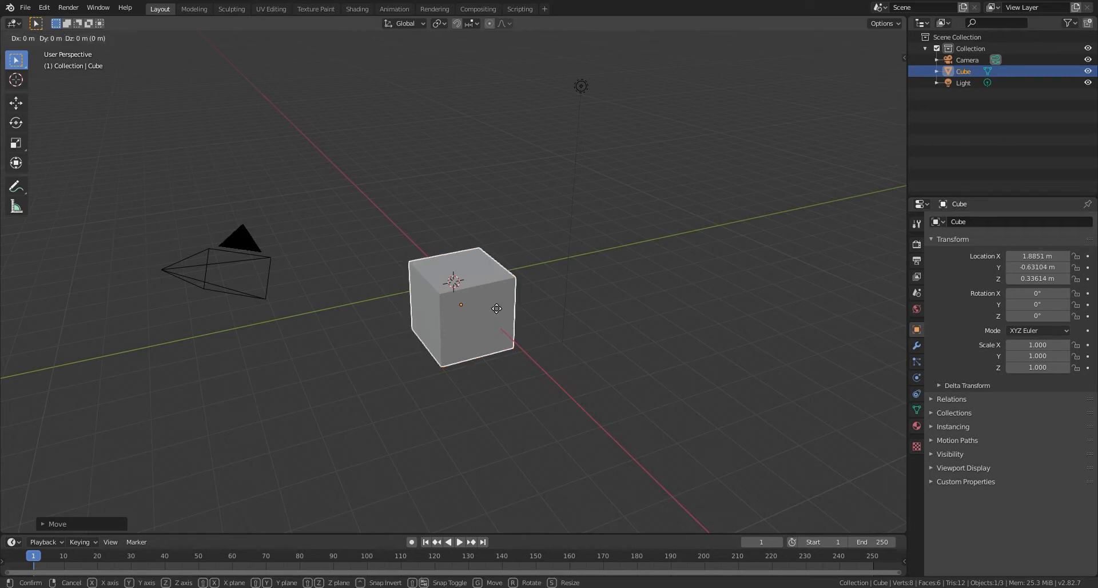
Try moving the cube along the global Y, X and Z axes in turn.
key(Escape)
key(g)
key(y)
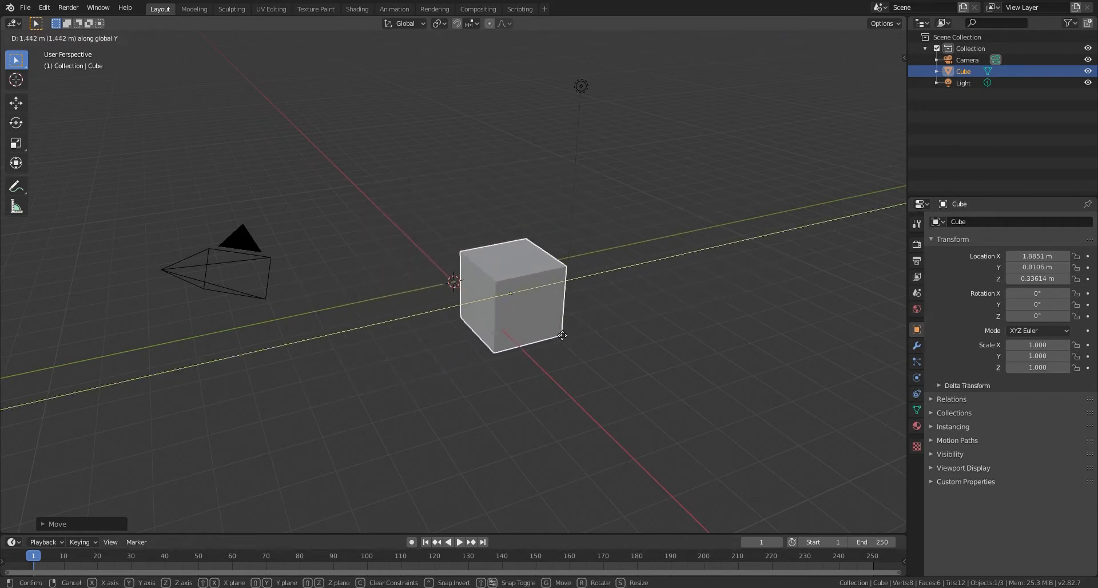
key(x)
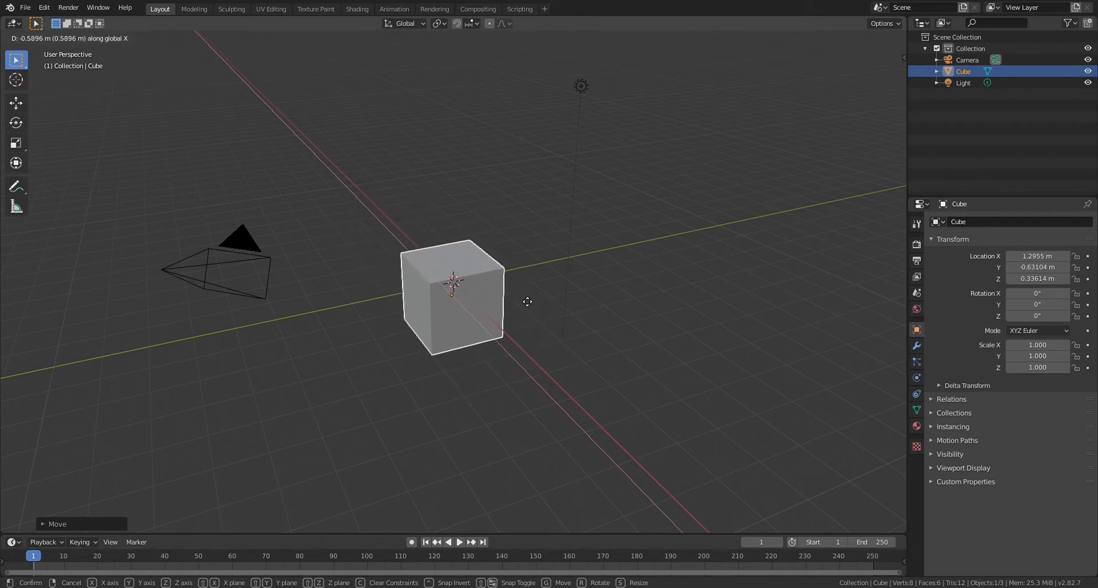
key(z)
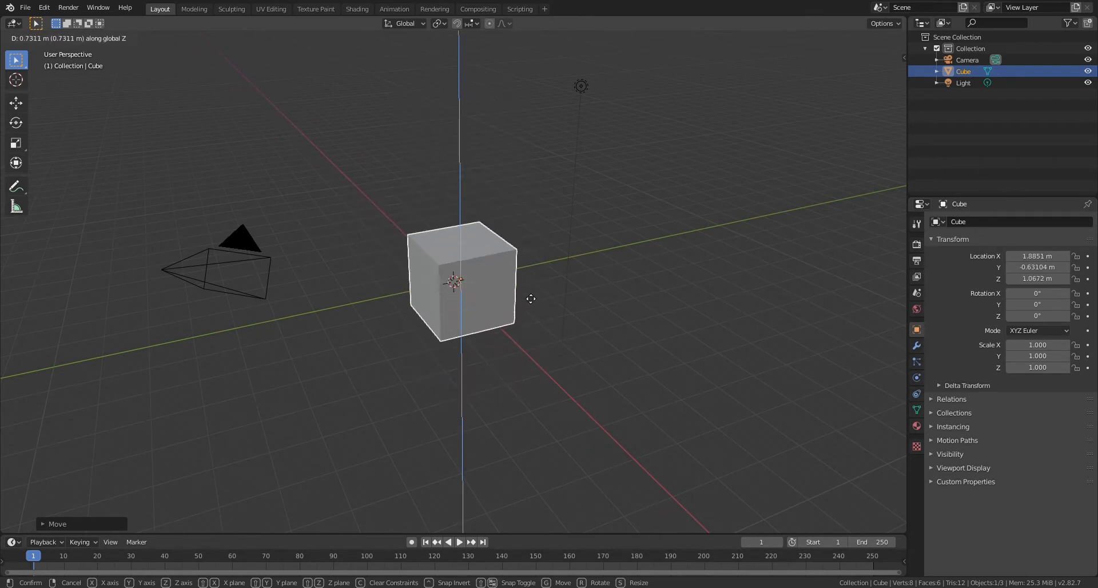
click(528, 305)
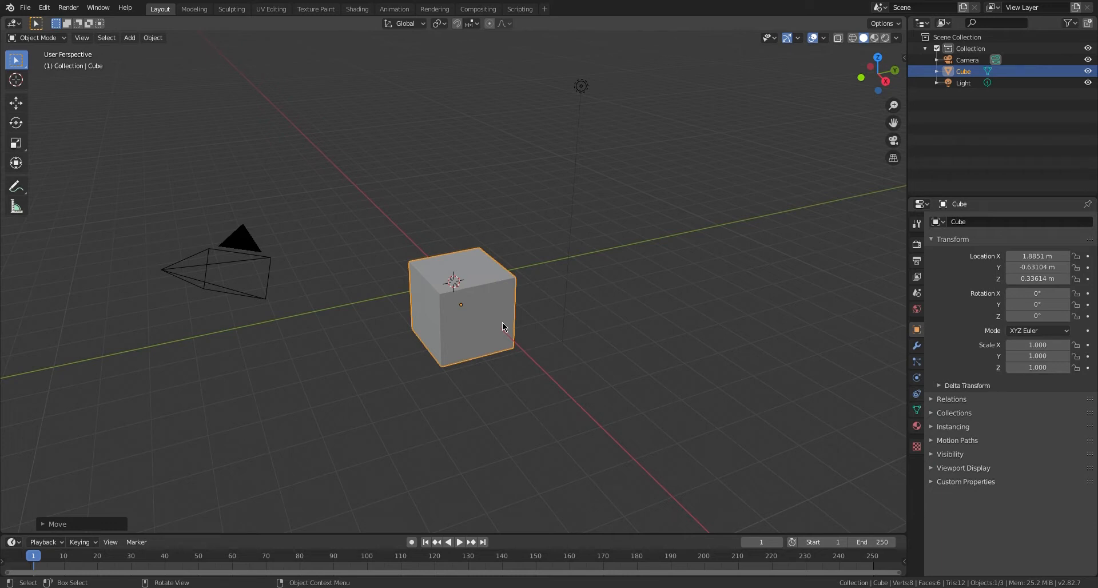
Try scaling the cube uniformly and along single global axes.
key(s)
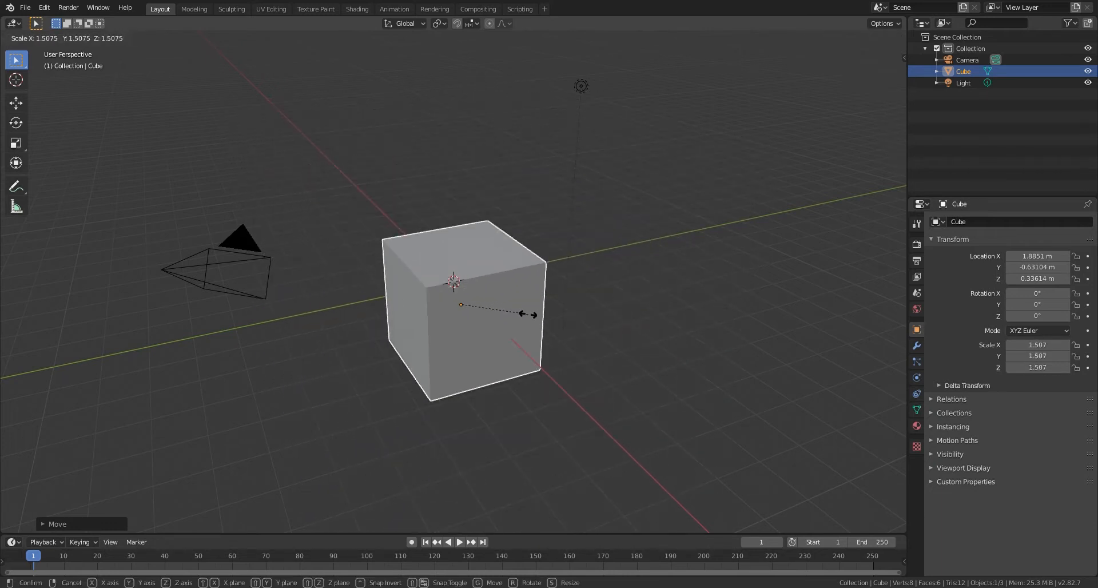
key(x)
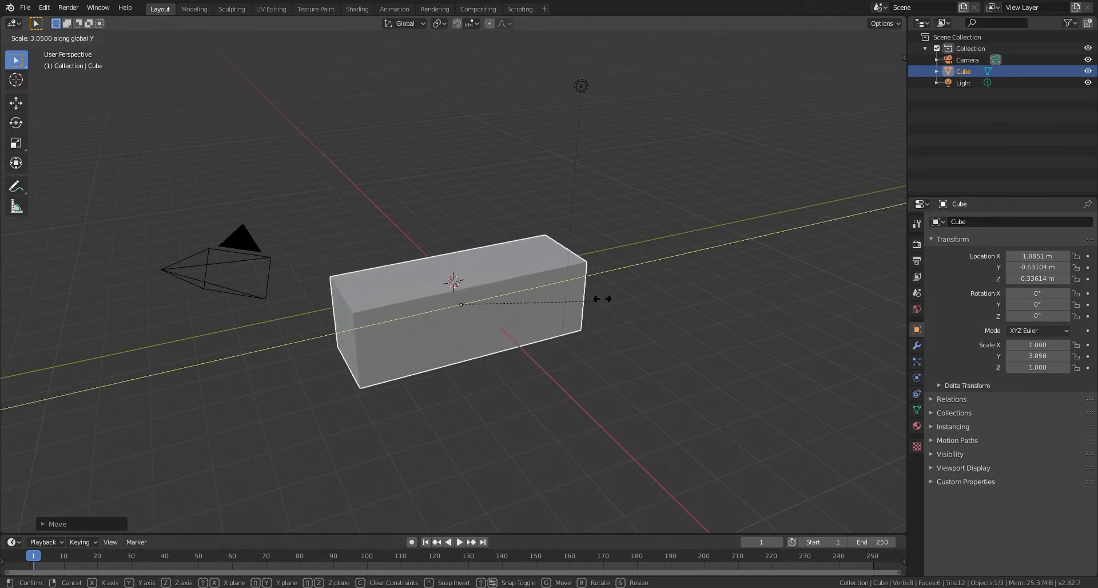
key(z)
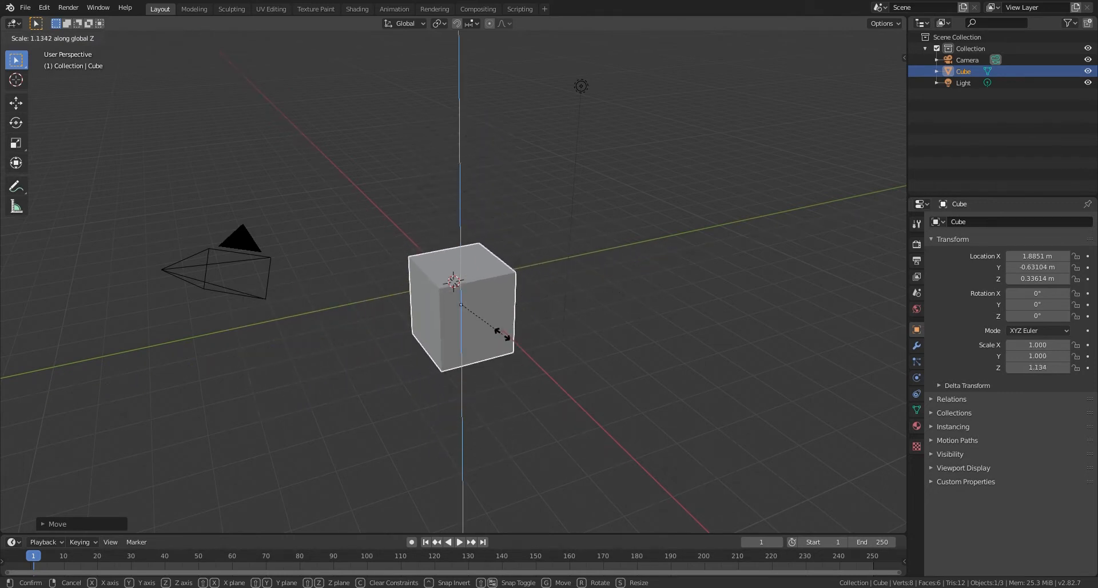
key(Escape)
Clear the cube's location, try rotating it freely and about the global Z and X axes, and undo the location reset.
key(alt+g)
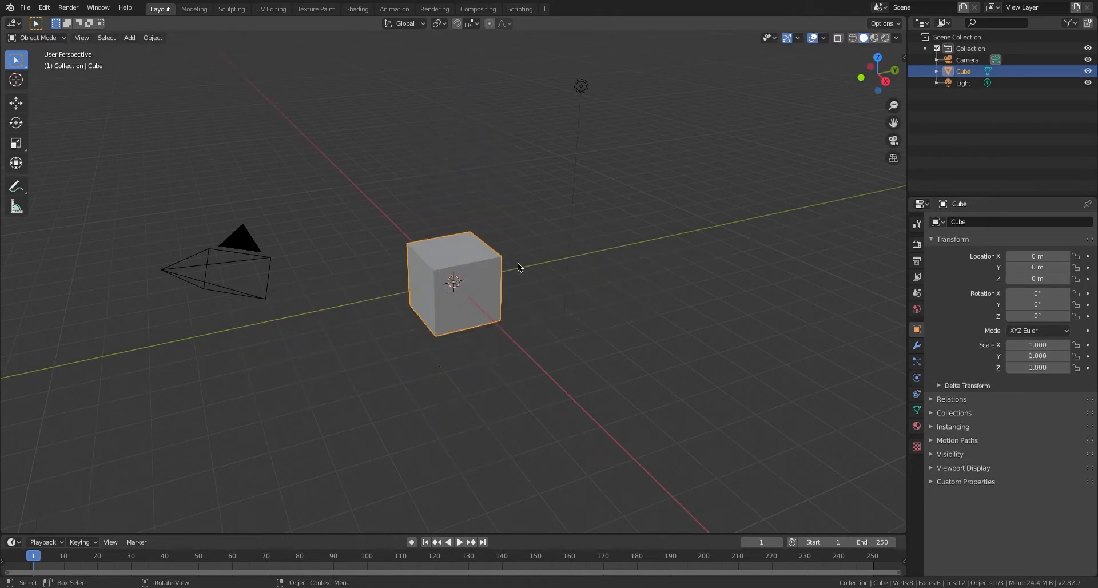
key(r)
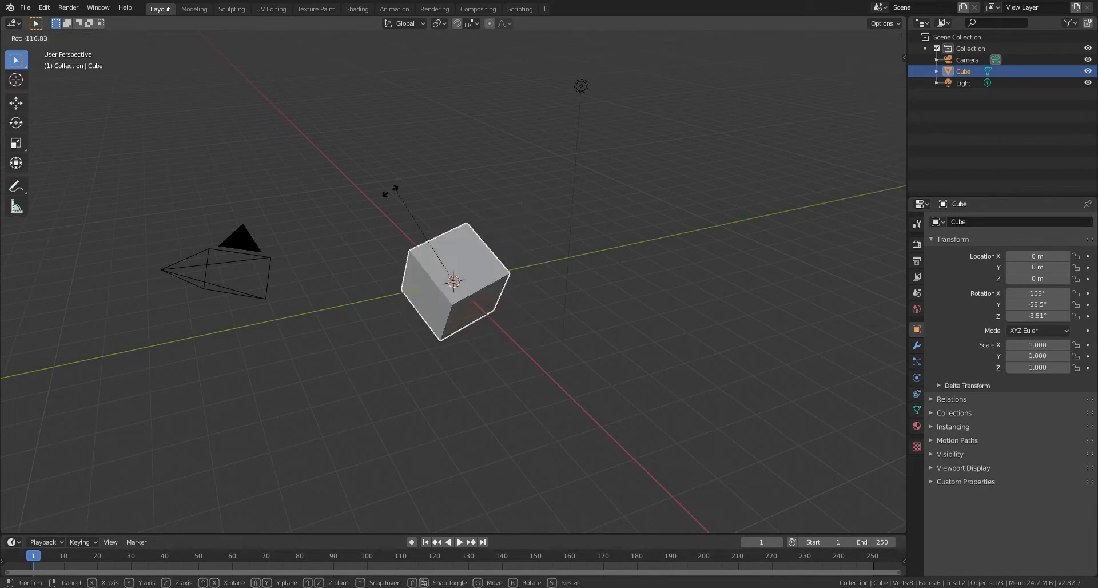
key(z)
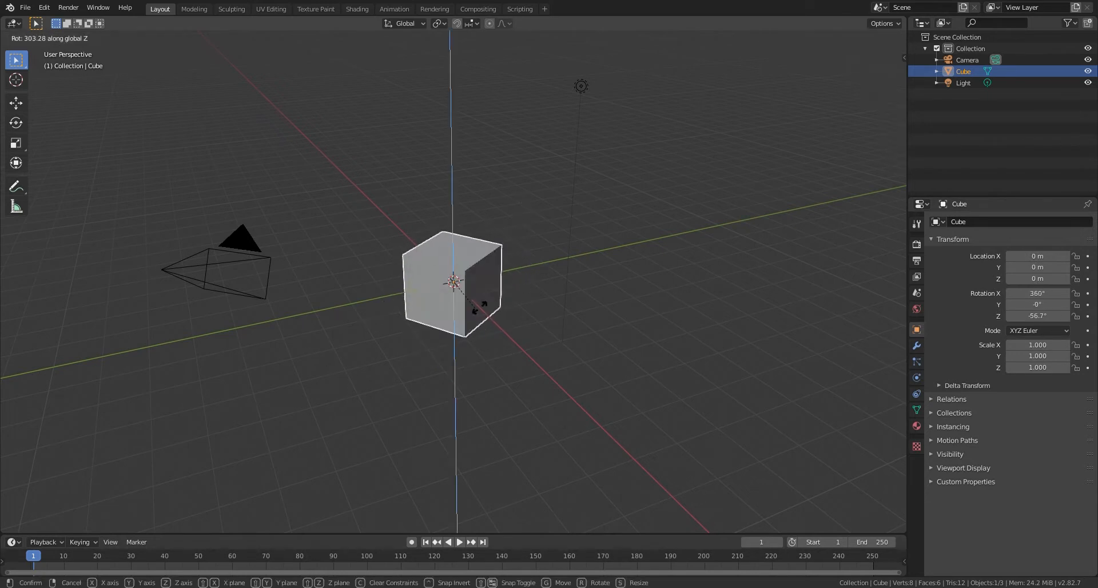
key(x)
key(Escape)
key(ctrl+z)
Inspect the cube from different angles and distances, undo its earlier move, and try a free move.
middle_drag(589, 268, 562, 279)
scroll(561, 274, up, 4)
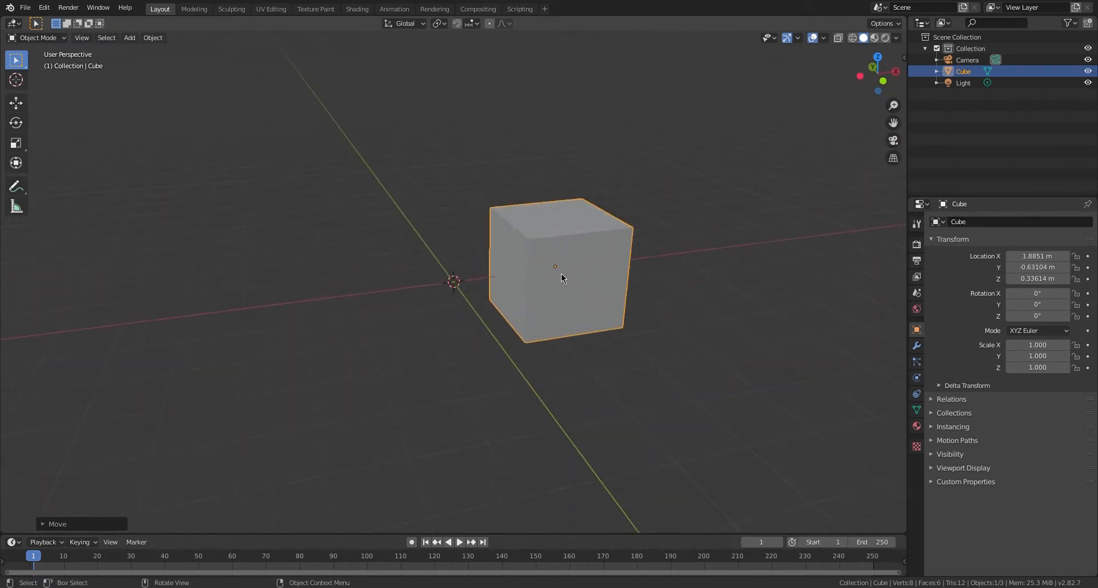
scroll(562, 275, down, 5)
scroll(564, 277, up, 3)
middle_drag(544, 231, 444, 302)
key(ctrl+z)
scroll(444, 309, up, 3)
key(g)
right_click(497, 295)
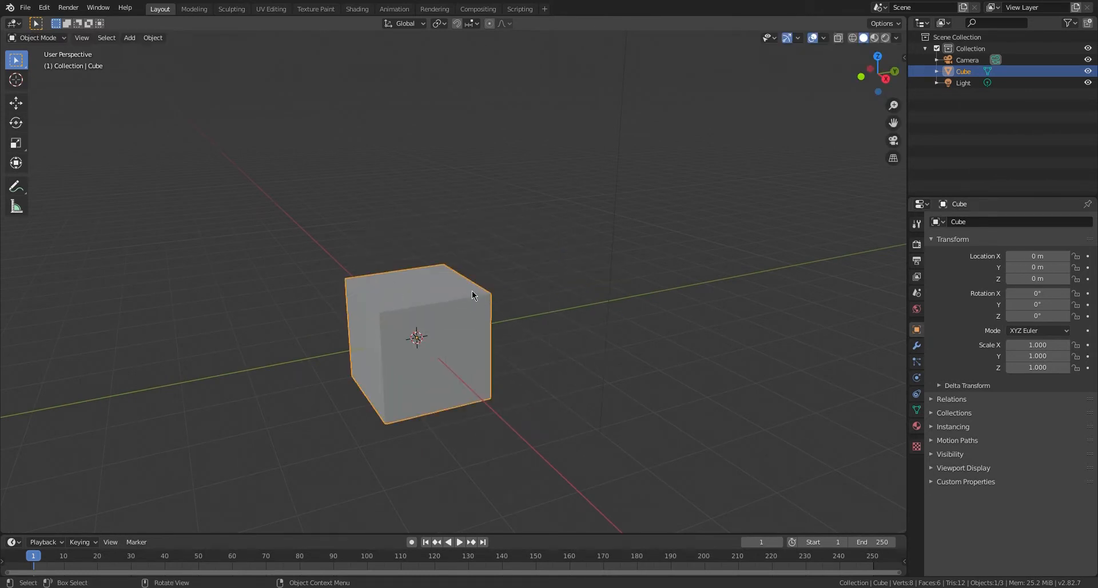
Enter Edit Mode on the cube and try moving its rear top corner vertex.
key(Tab)
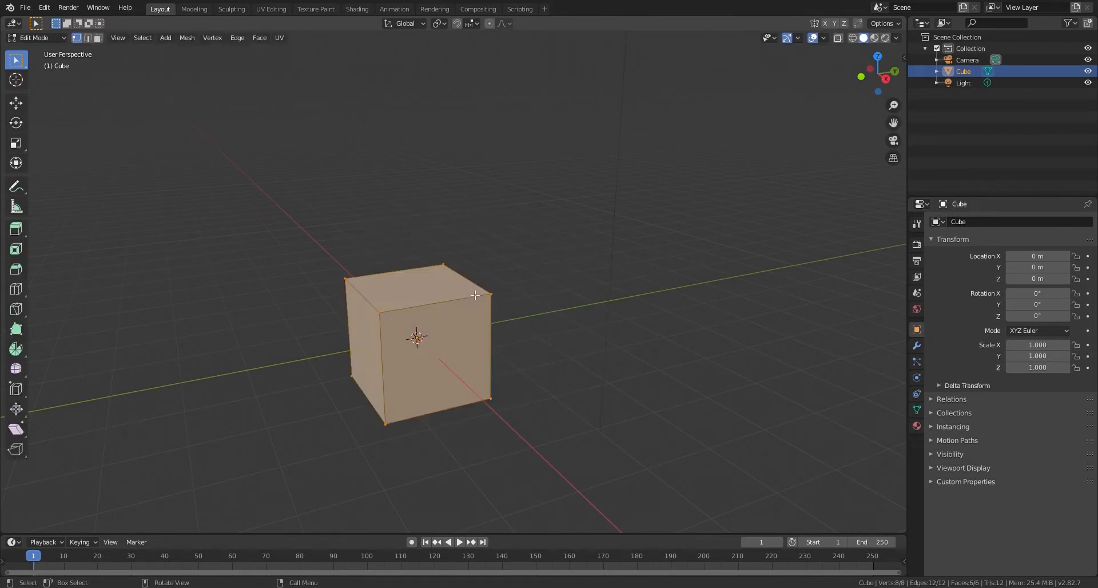
click(441, 265)
key(g)
right_click(503, 252)
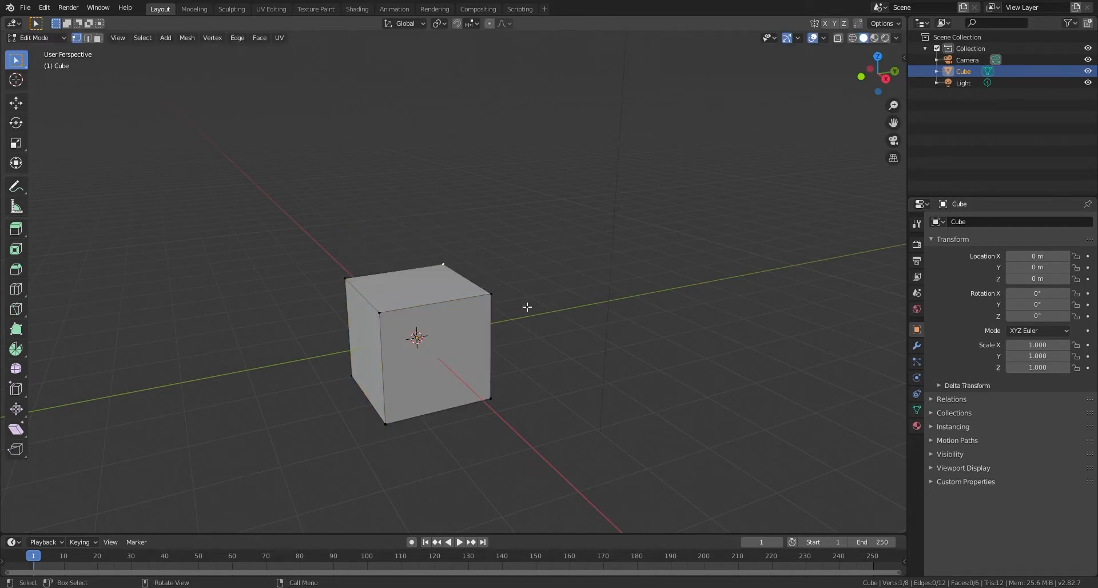
Look at the cube from another side, return to Object Mode and select the light.
middle_drag(527, 307, 473, 309)
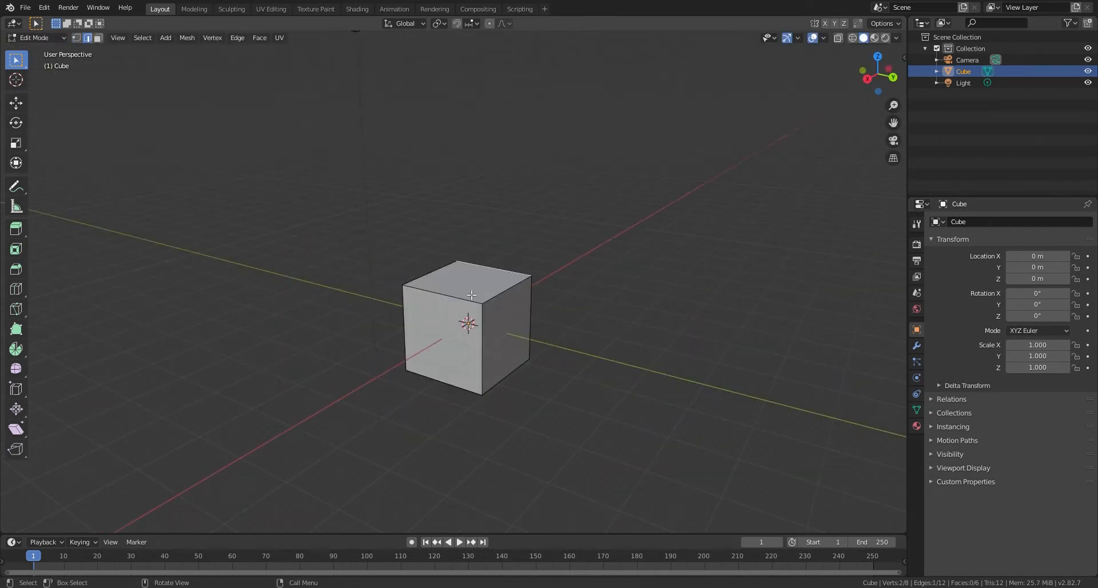
scroll(471, 294, down, 2)
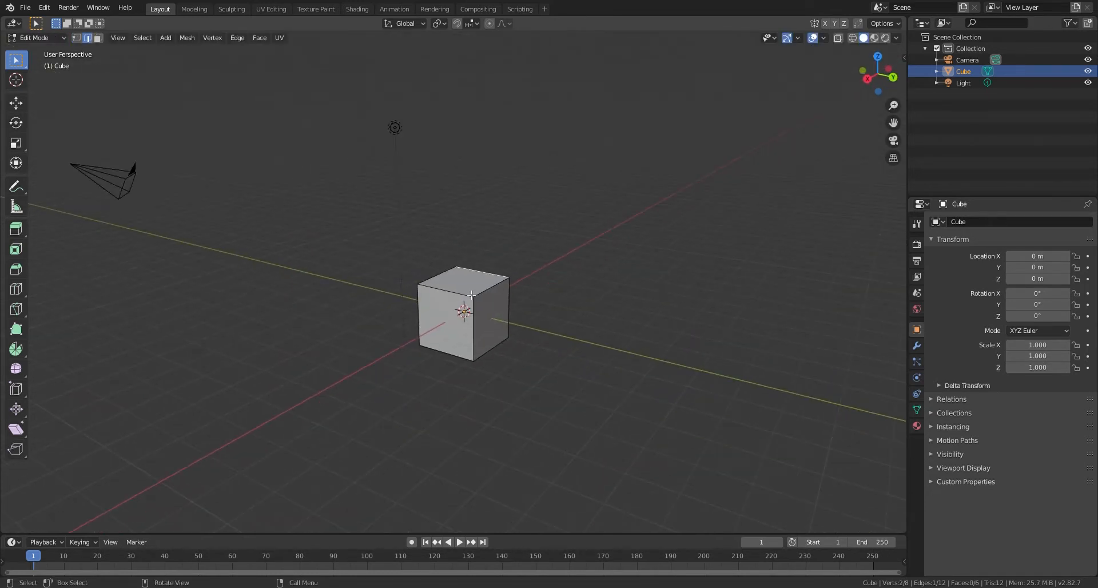
click(401, 127)
key(Tab)
click(394, 128)
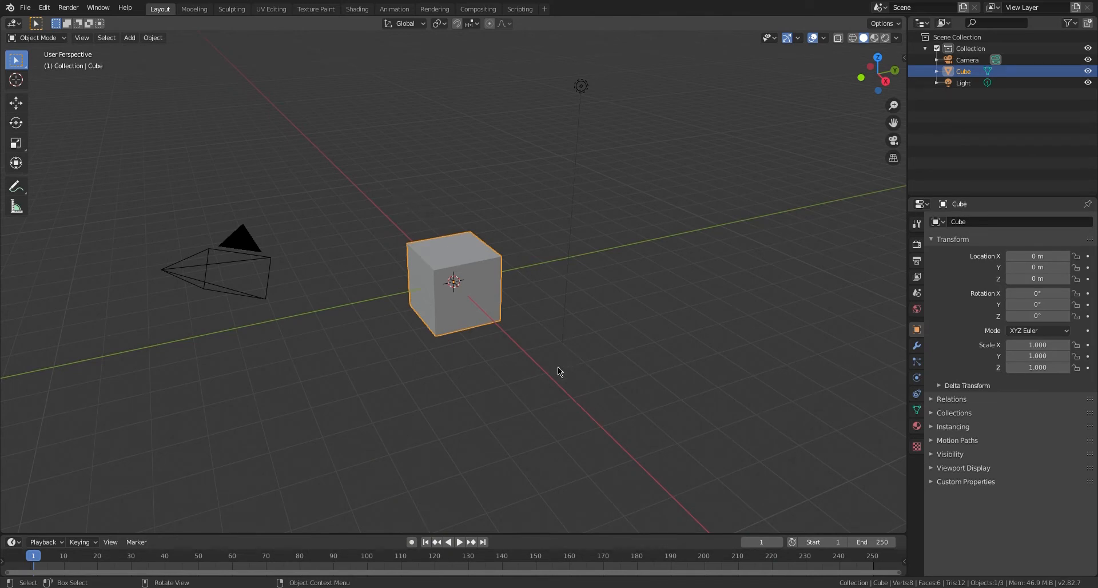
Delete the default cube and the light from the scene.
key(x)
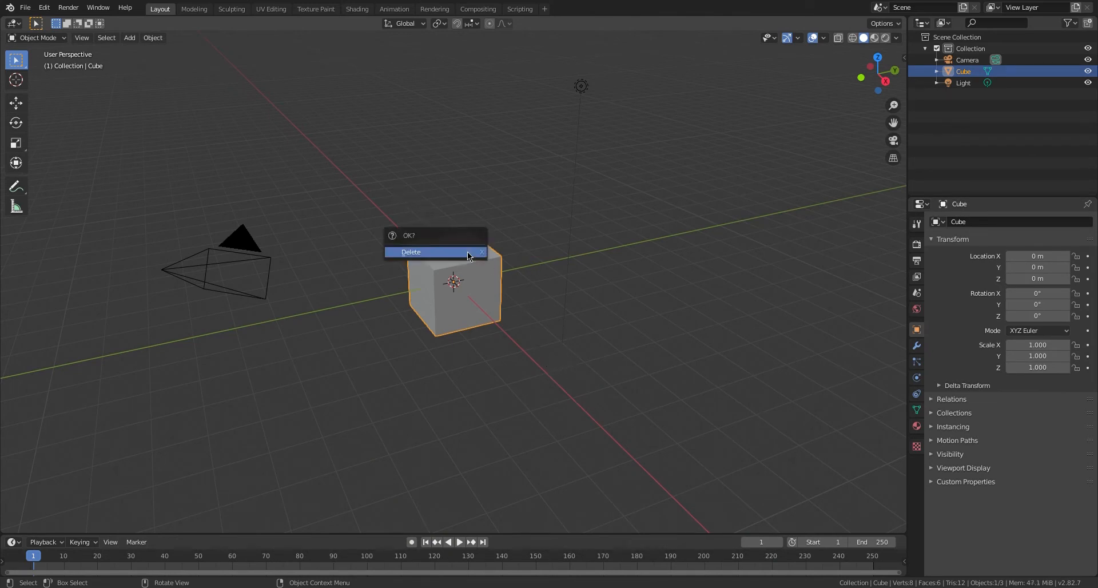
click(469, 253)
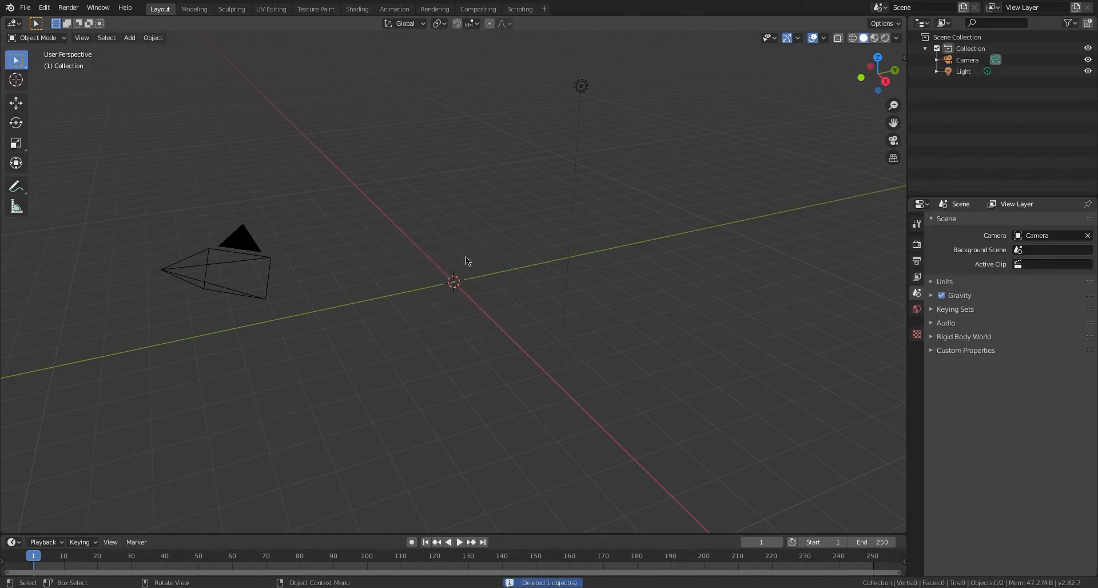
click(580, 89)
key(x)
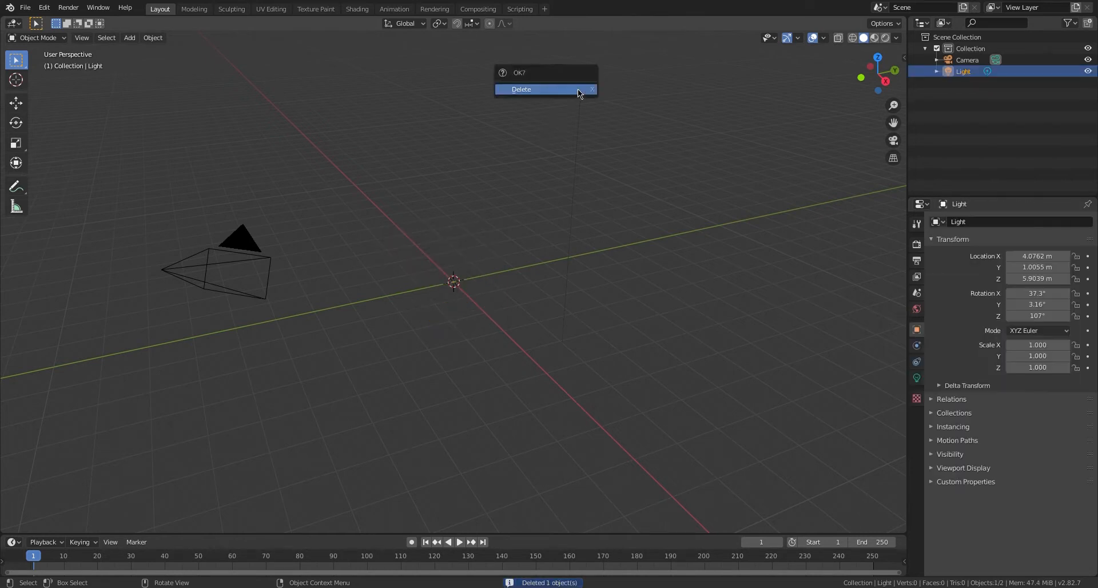
click(578, 92)
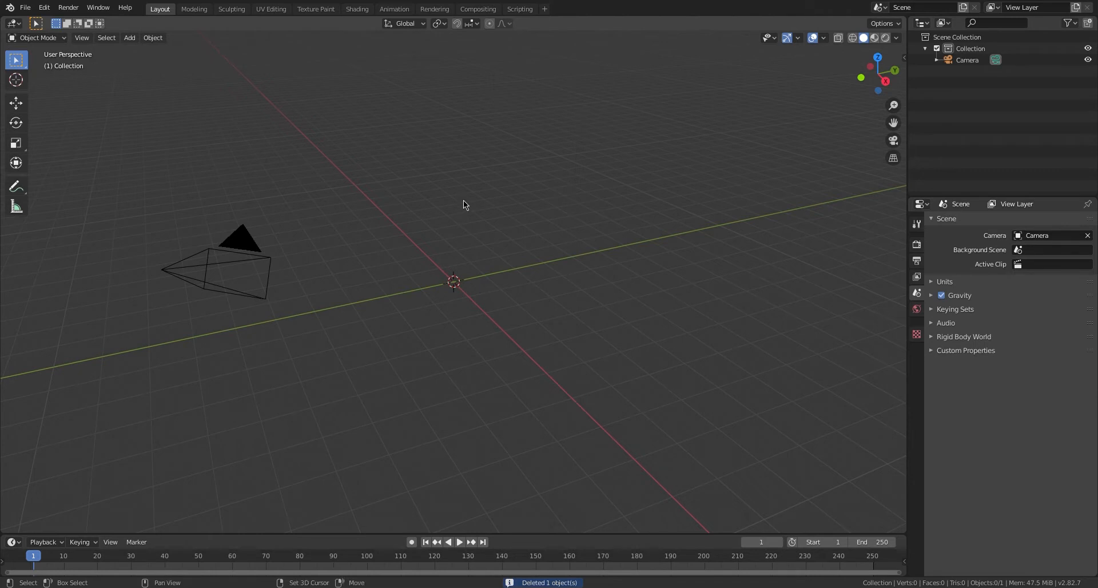
Add a plane at the world origin and scale it uniformly to about 3.92.
key(shift+a)
mouse_move(464, 200)
click(513, 205)
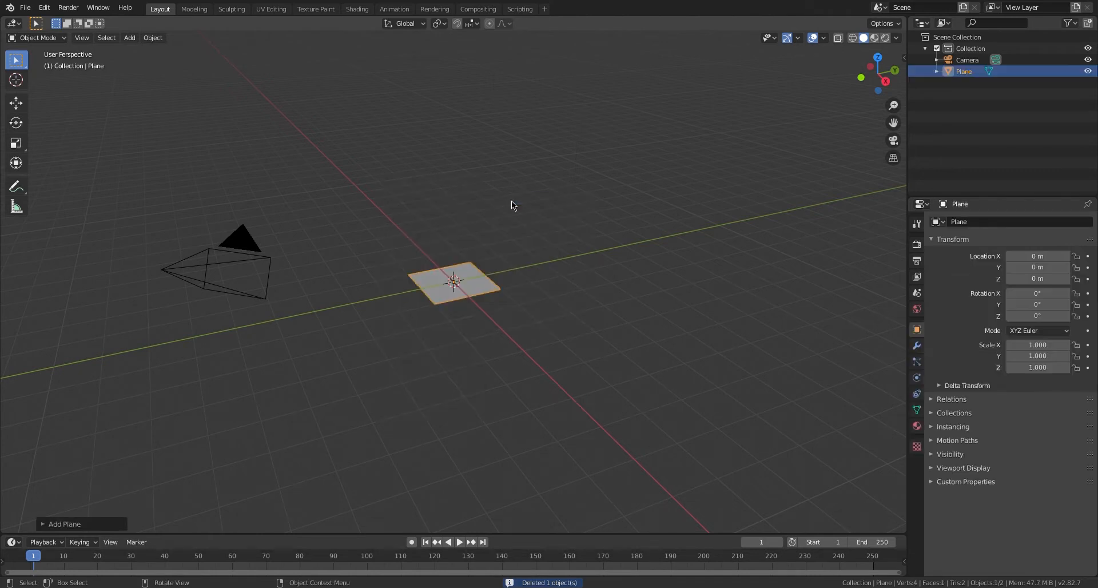
key(s)
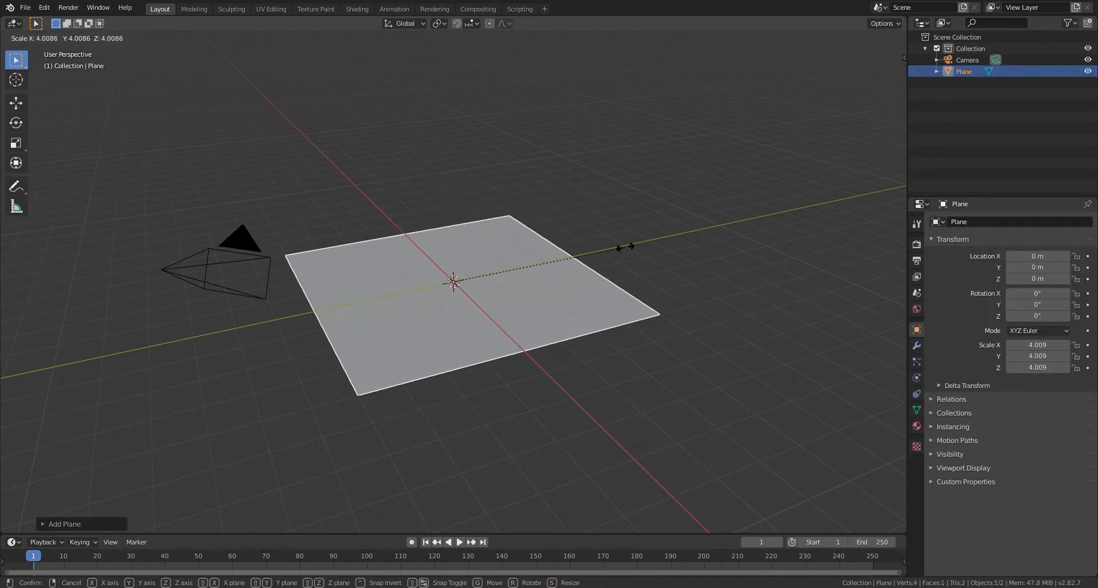
click(623, 252)
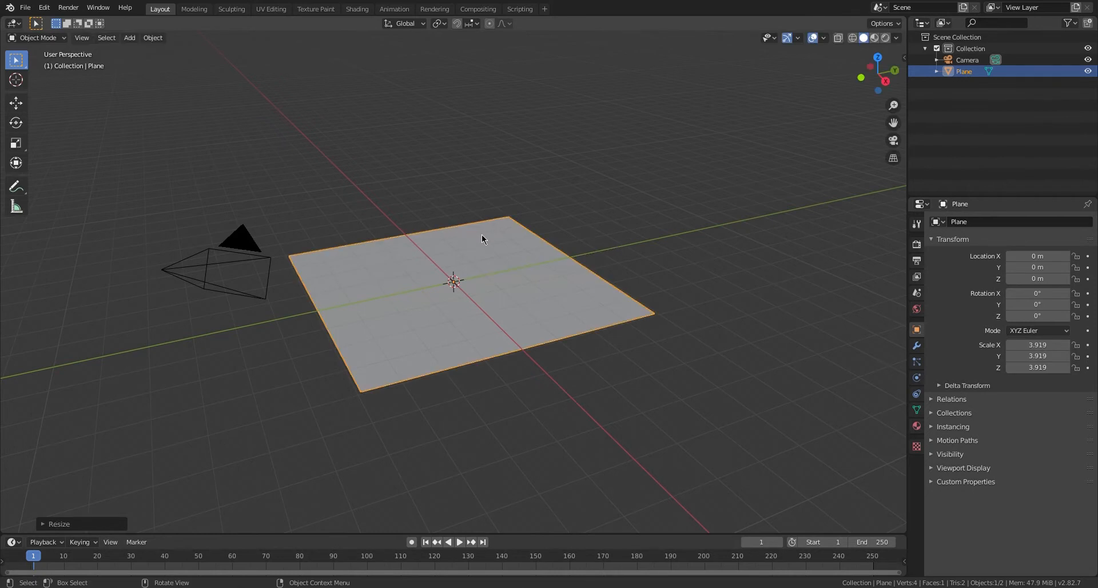
Subdivide the whole plane five times in Edit Mode.
key(Tab)
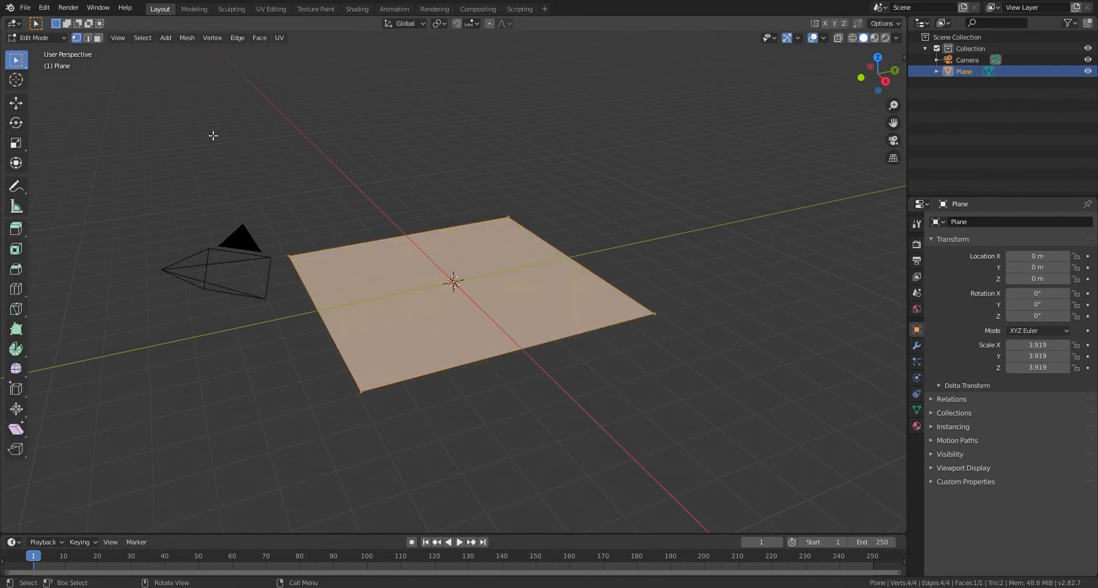
right_click(425, 270)
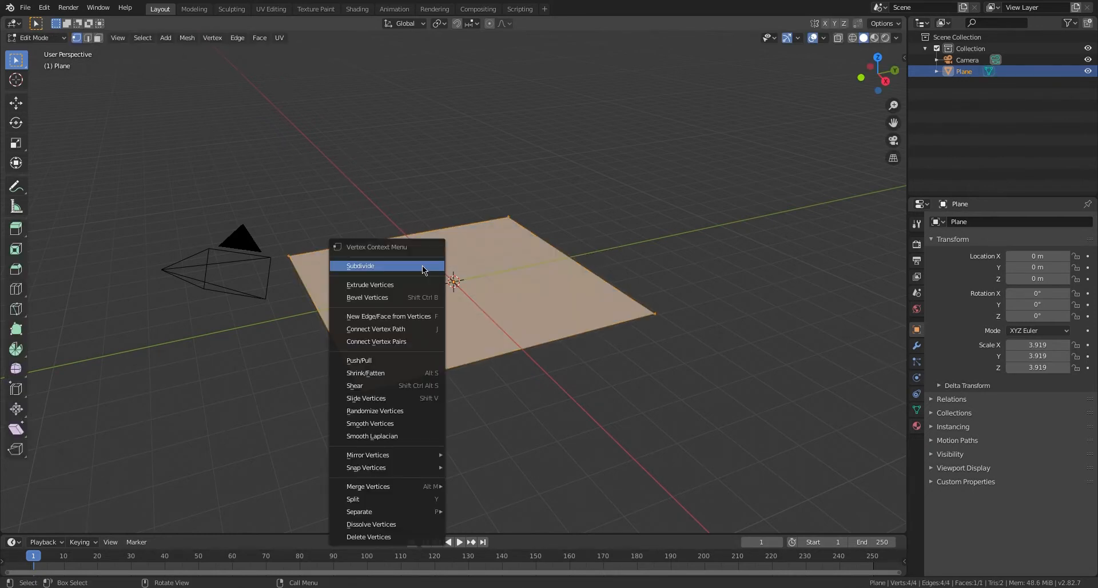
click(425, 266)
right_click(425, 270)
click(425, 266)
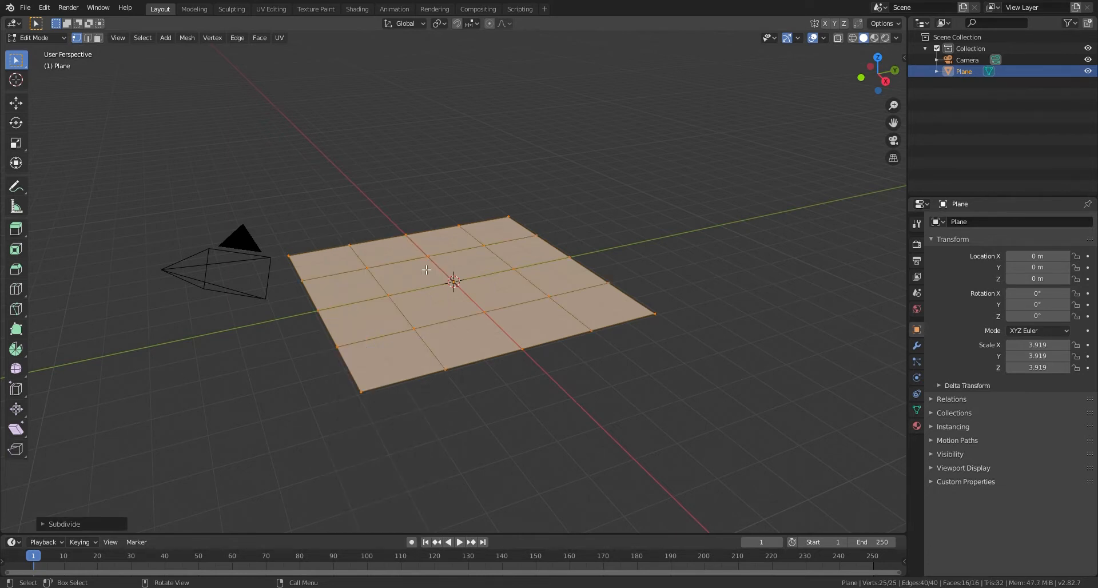
right_click(425, 270)
click(425, 266)
right_click(425, 269)
click(425, 266)
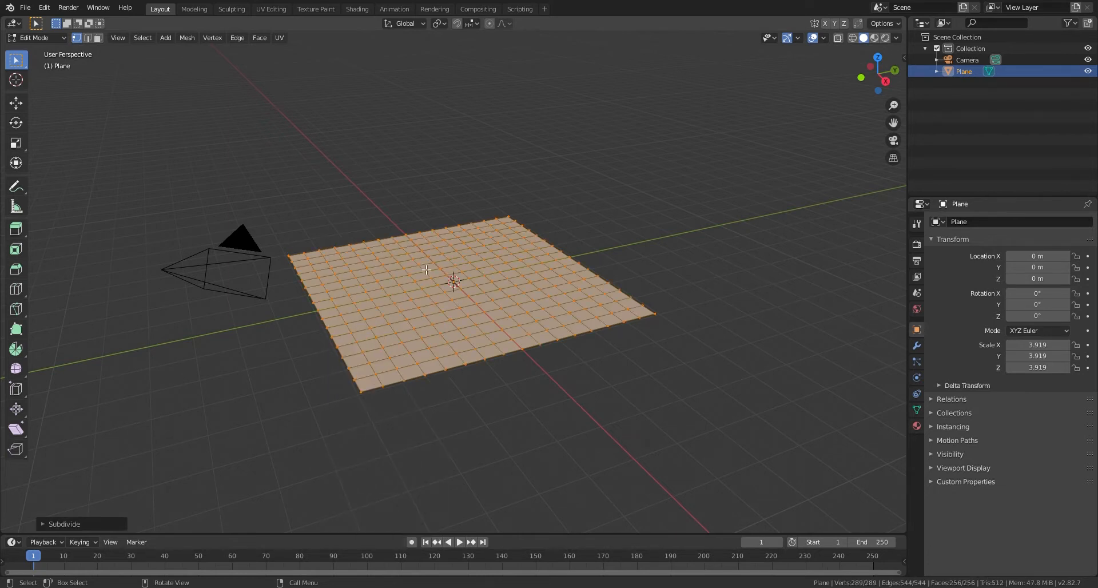
right_click(425, 270)
click(425, 266)
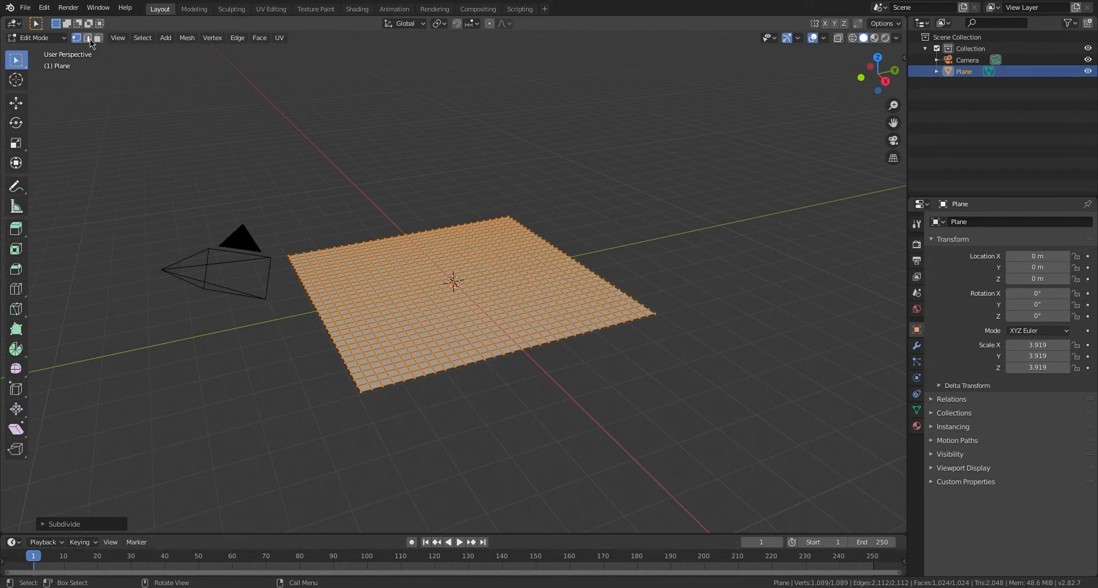
Select the plane's four boundary edge loops and extrude them about 1.1 m downward along Z.
key(2)
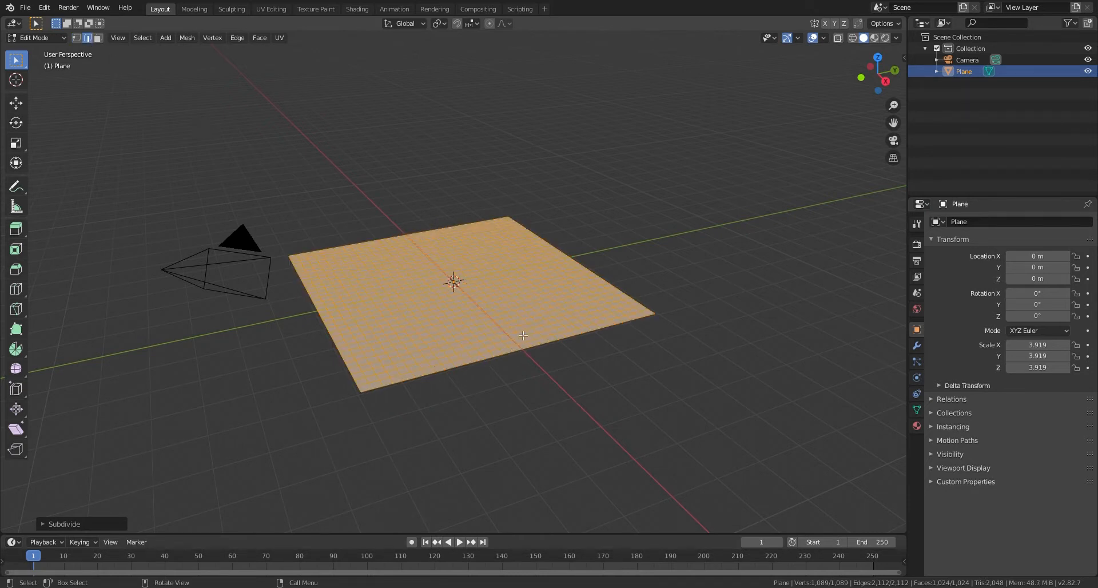
key(a)
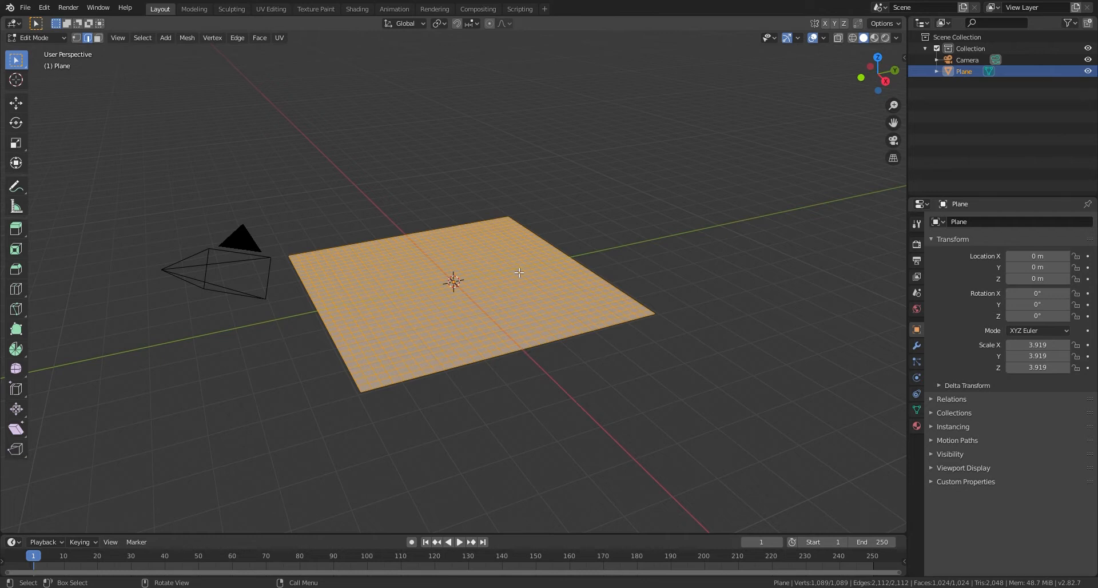
click(520, 354)
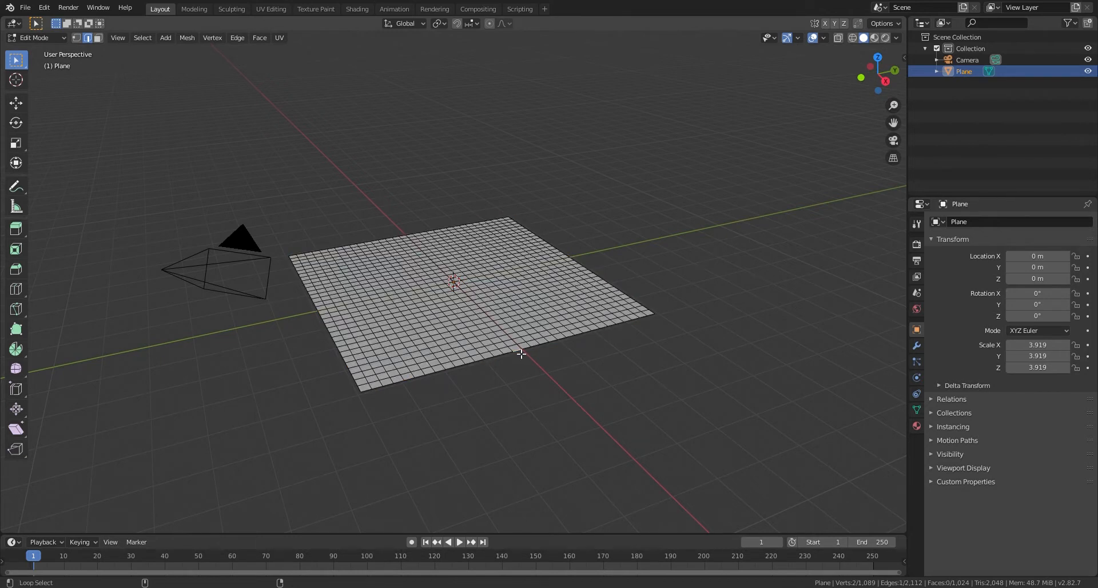
key(alt+a)
click(521, 354)
alt+click(521, 353)
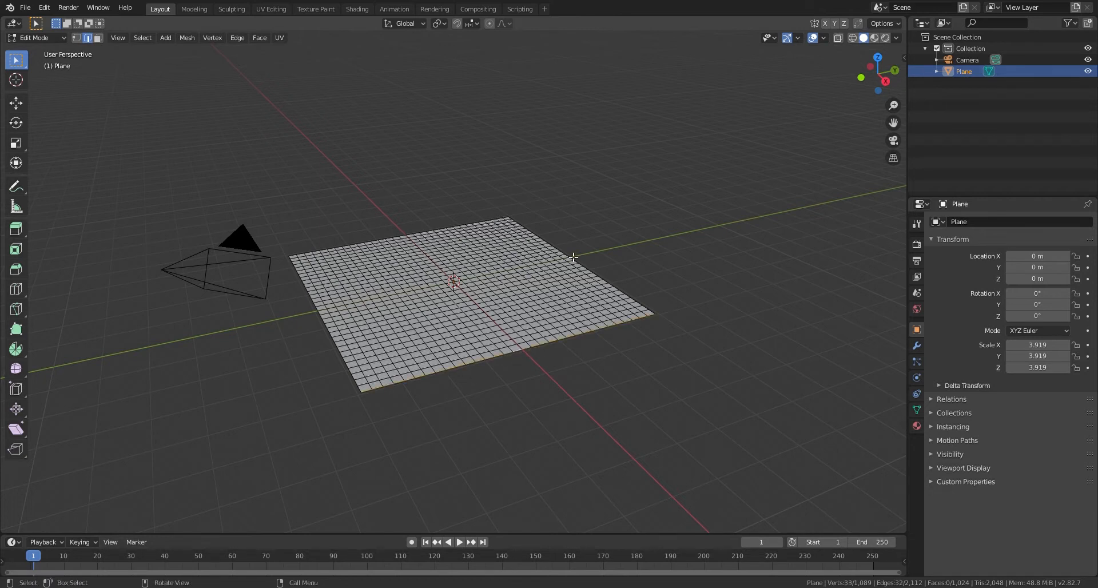
alt+shift+click(549, 245)
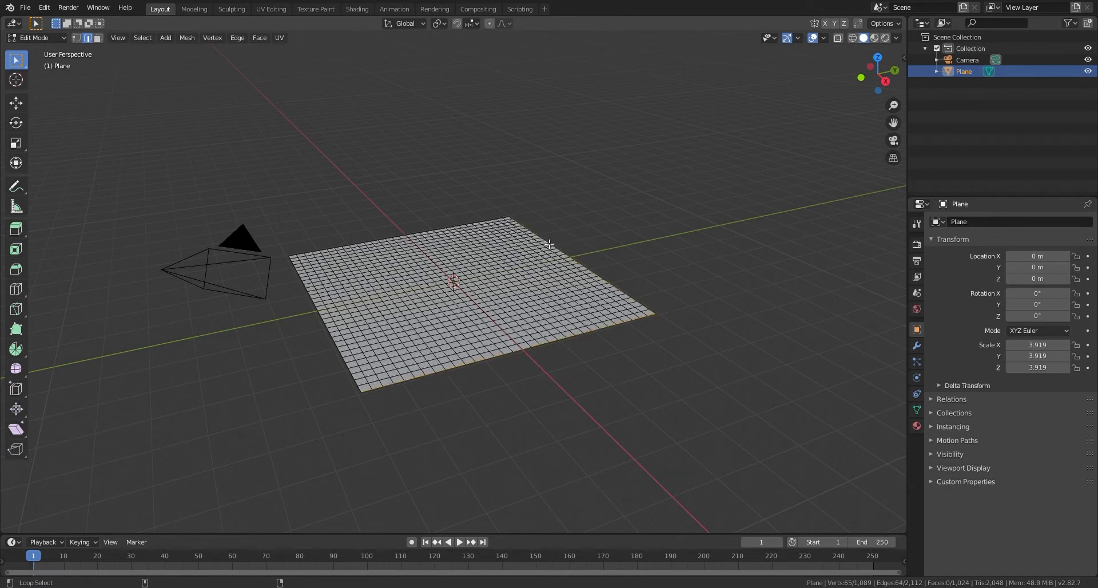
alt+shift+click(415, 238)
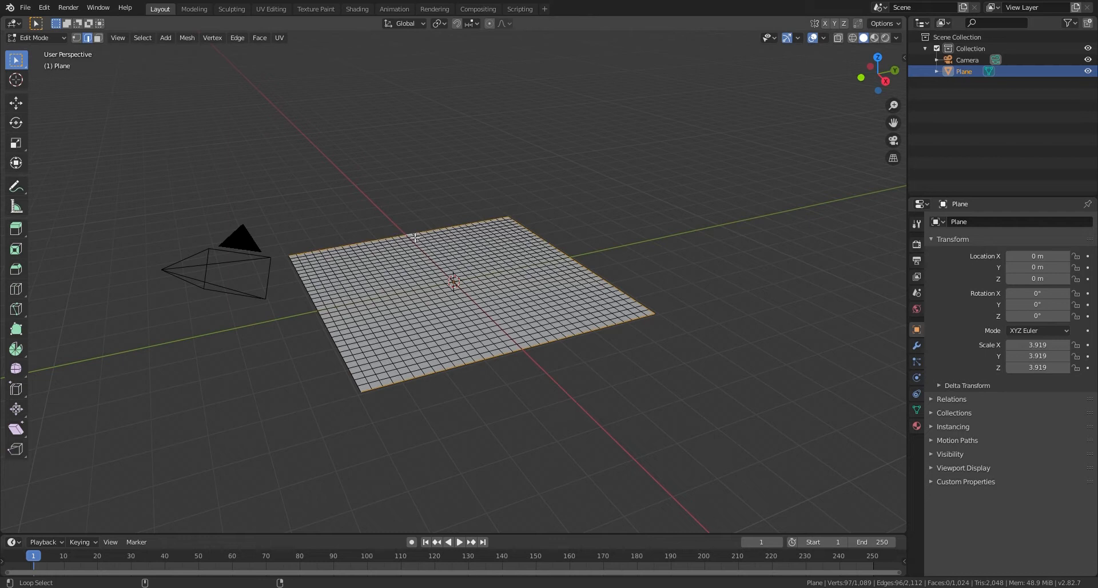
alt+shift+click(335, 338)
key(e)
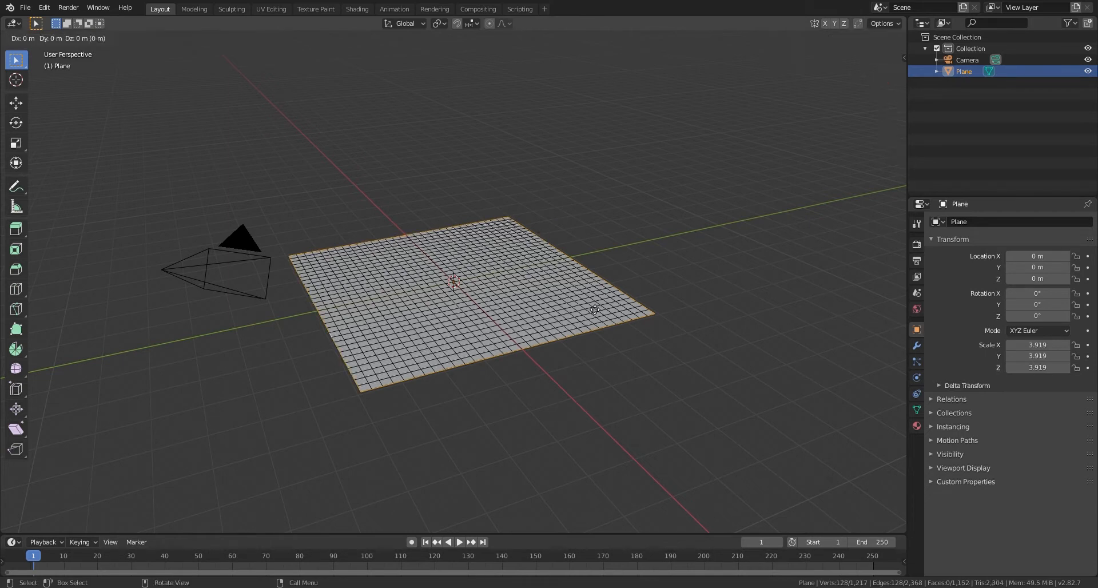
key(z)
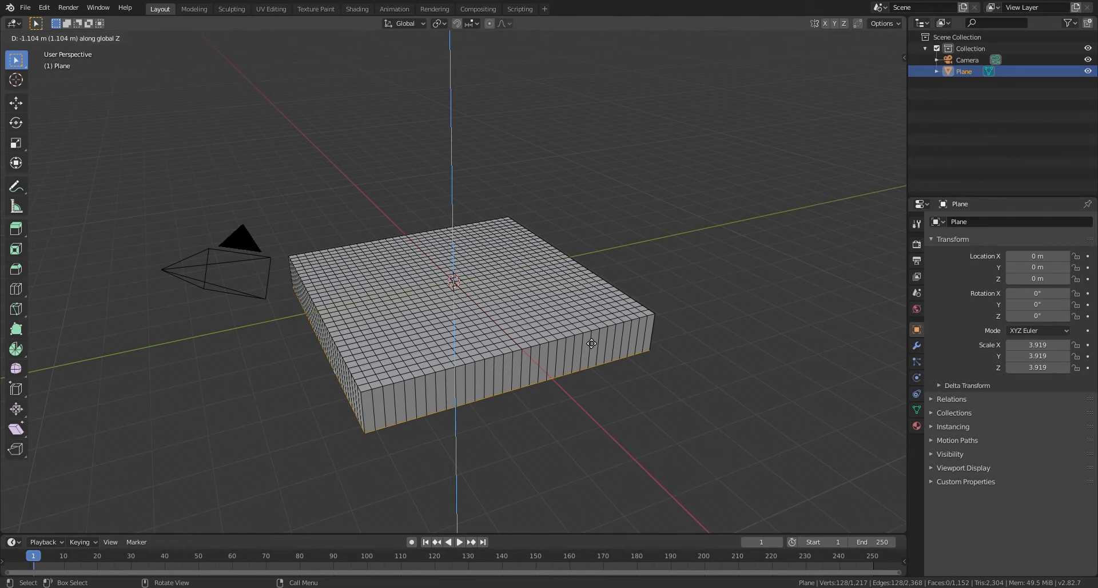
click(592, 344)
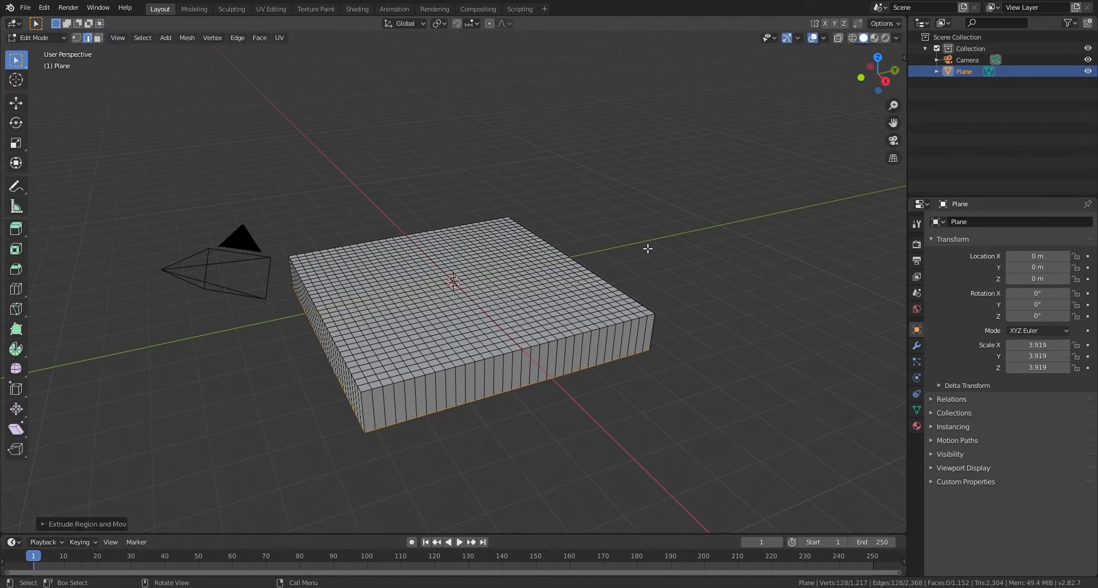
Raise a vertex on the top surface about 2.7 m along Z using proportional editing with Smooth falloff and a size of 3.14.
click(78, 40)
click(433, 258)
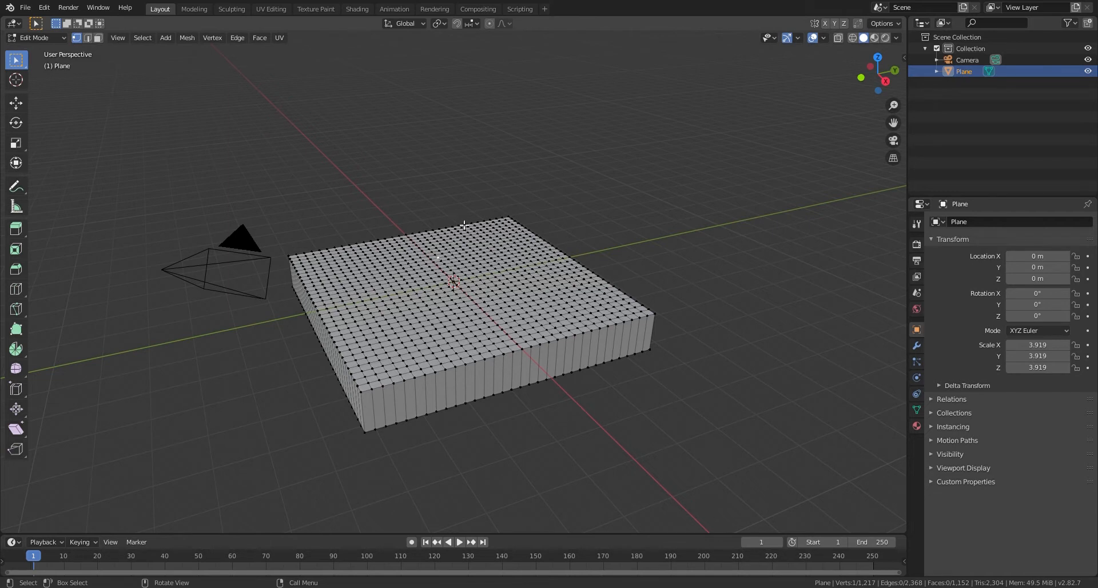
click(489, 24)
click(505, 24)
click(503, 25)
key(g)
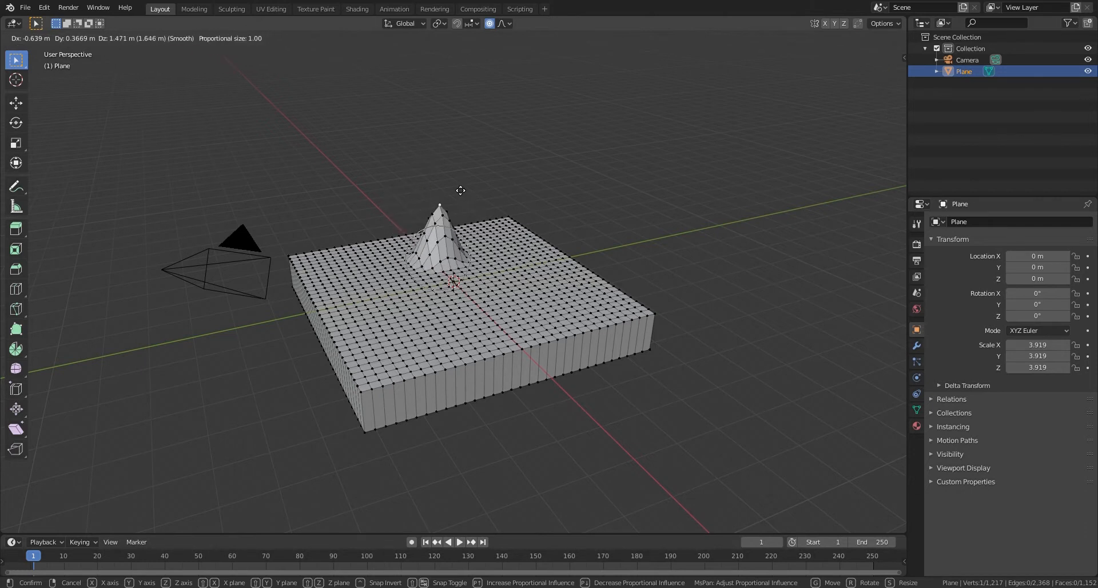
scroll(457, 193, down, 5)
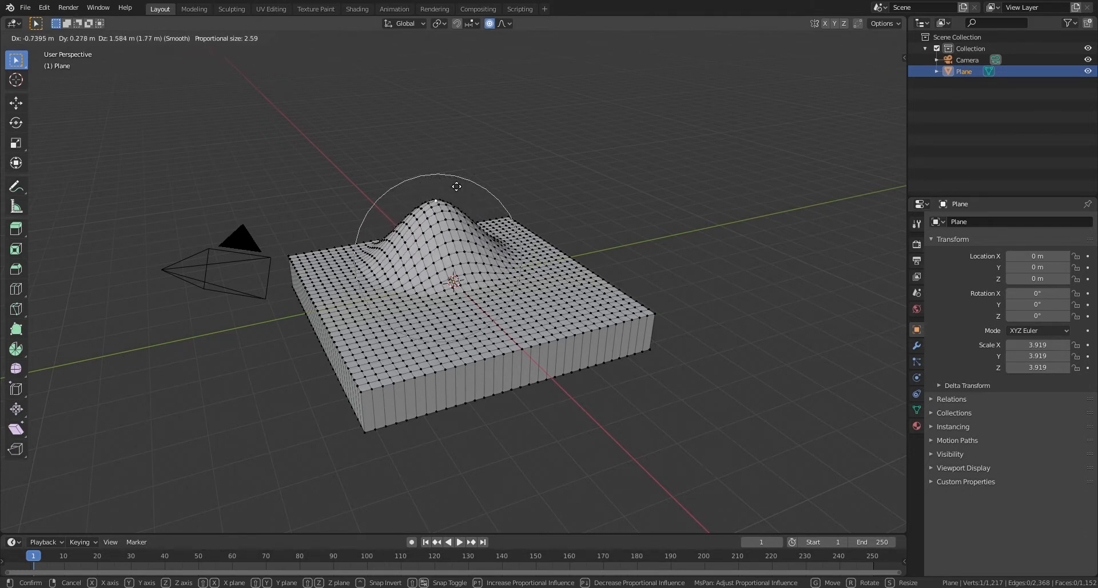
key(z)
scroll(457, 172, down, 2)
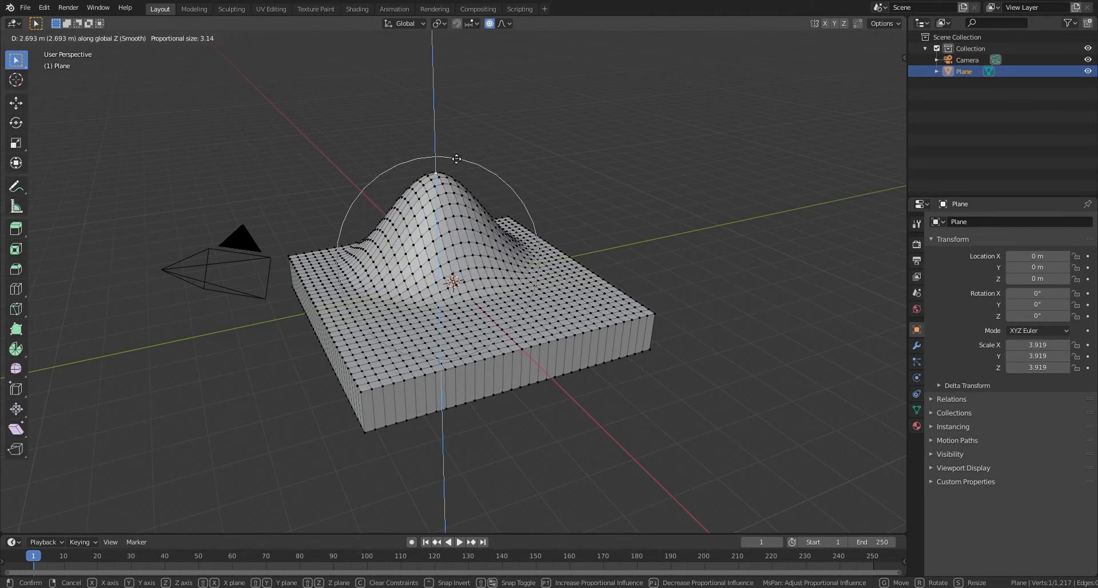
click(456, 161)
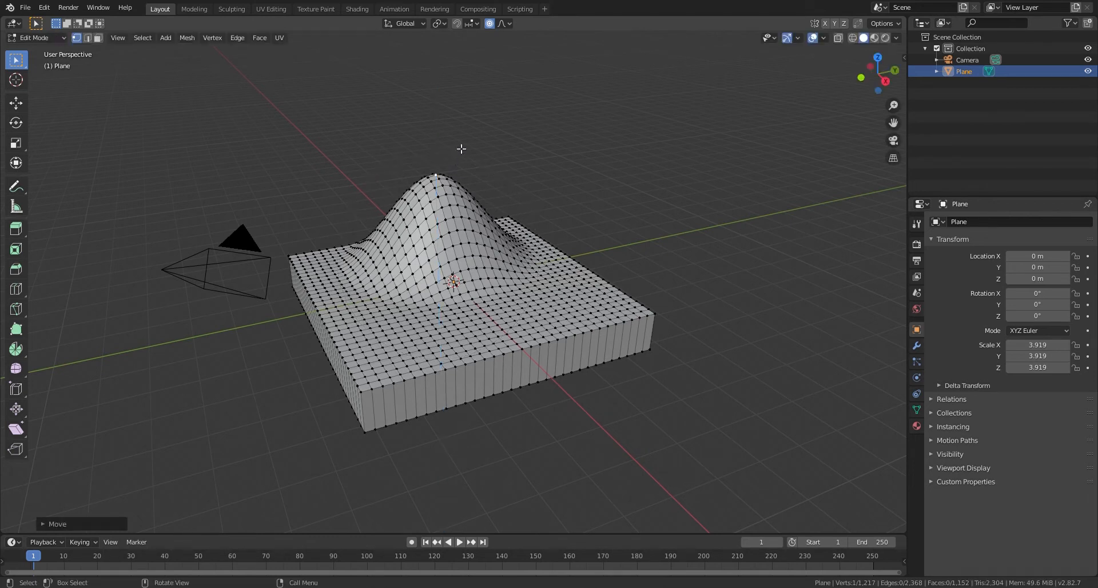
Roughen the hill by raising its peak vertex about 1.3 m along Z with Random falloff and a proportional size of about 2.14.
click(511, 23)
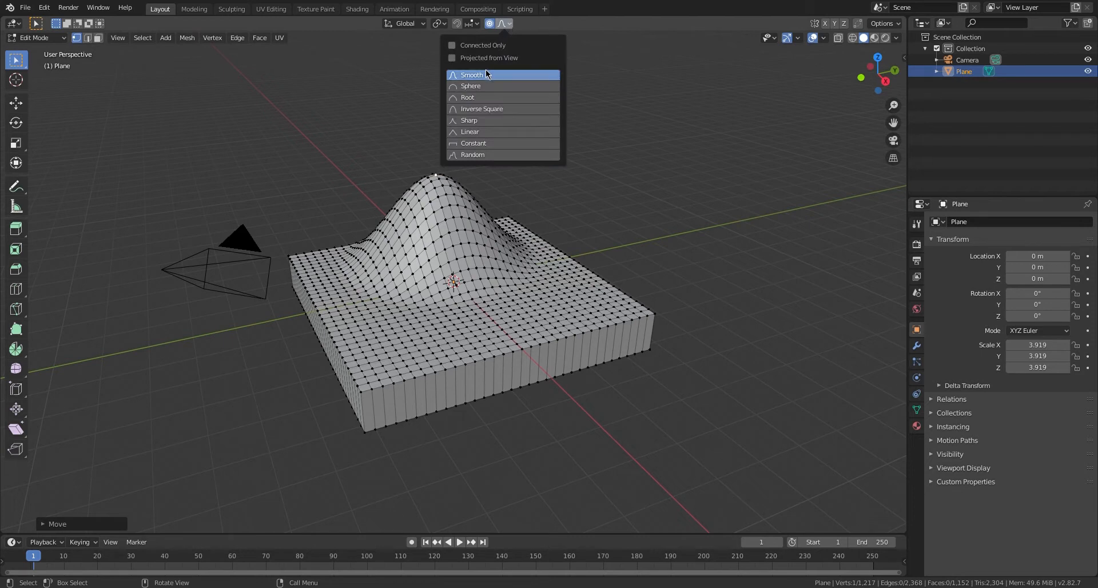
click(469, 155)
key(g)
key(z)
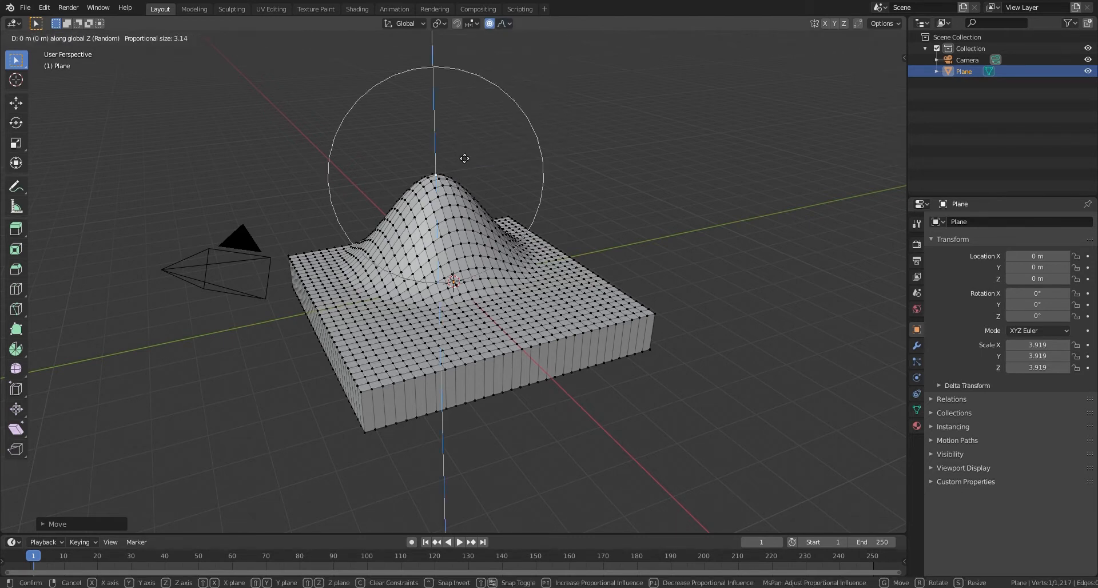
scroll(468, 124, down, 1)
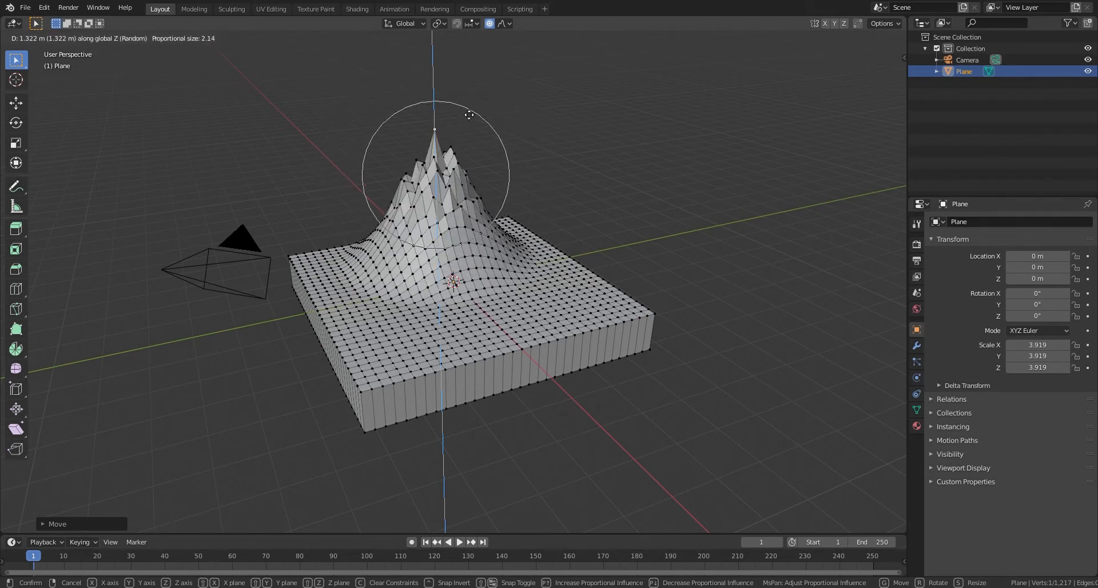
click(455, 112)
middle_drag(455, 111, 373, 284)
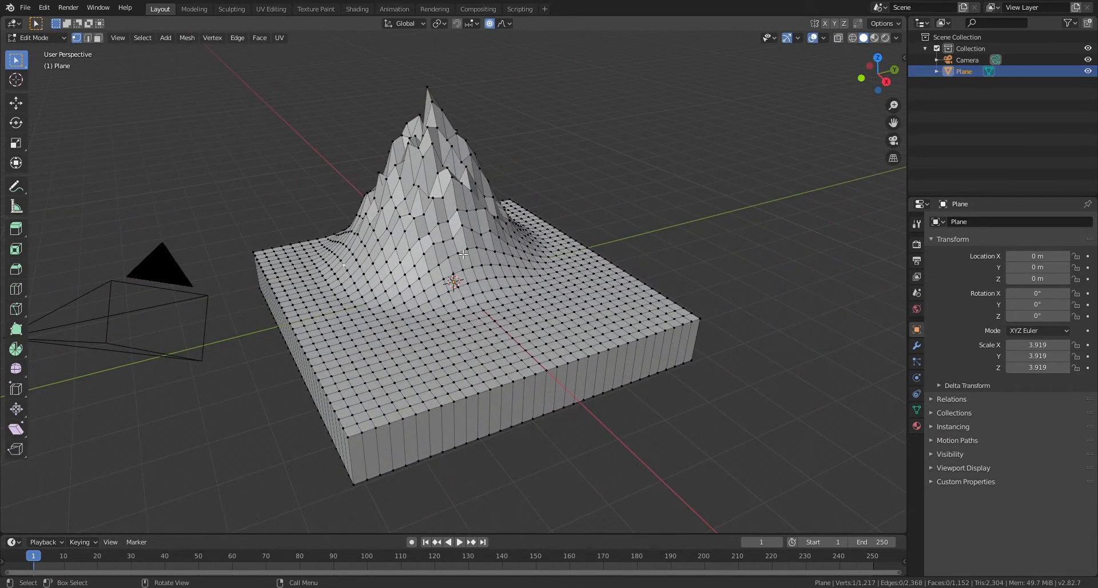
Displace vertices at several spots around the foot of the mountain slightly, using proportional editing with Random falloff.
key(g)
click(513, 236)
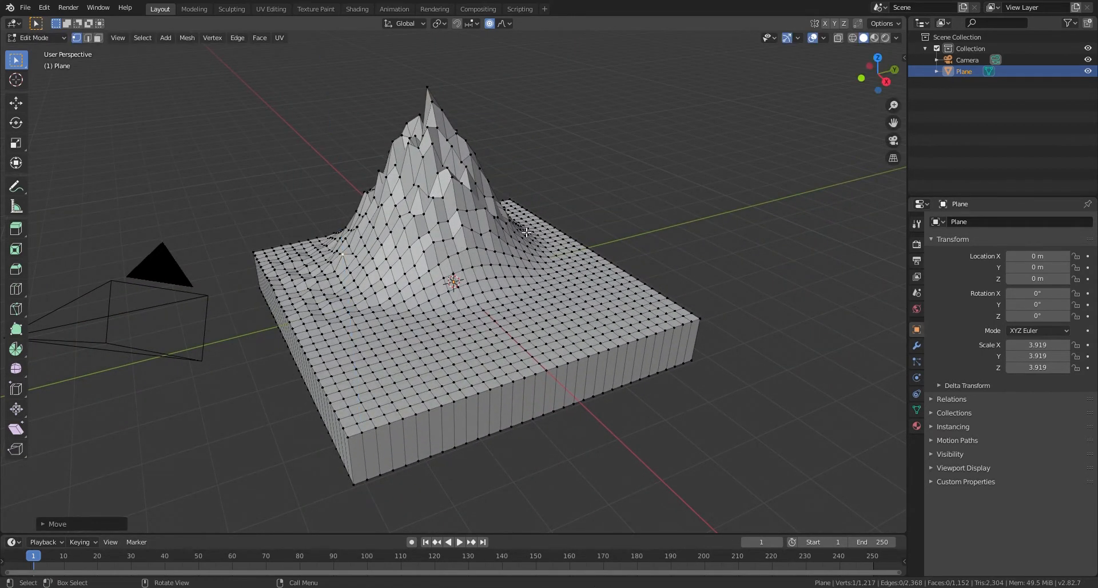
click(526, 232)
key(g)
key(z)
click(561, 227)
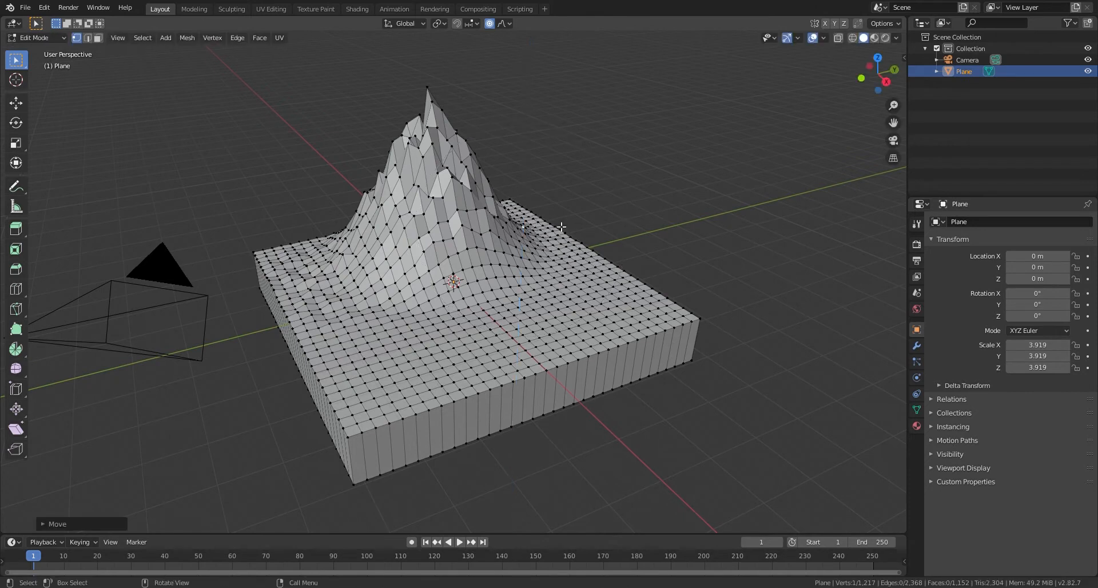
click(456, 291)
key(g)
key(z)
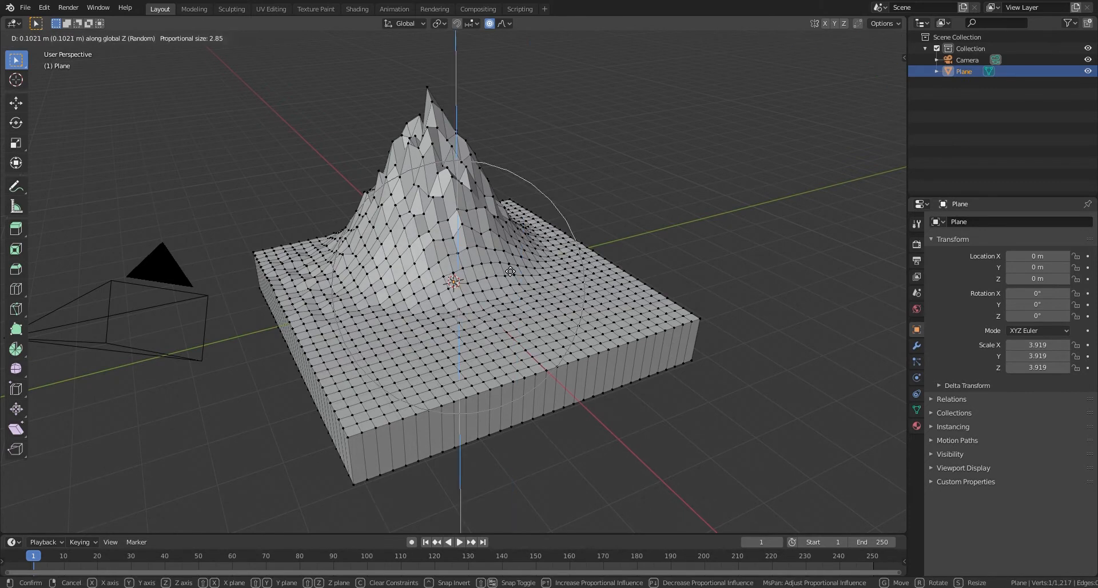
click(510, 271)
Circle-select an irregular patch of faces on the flat ground in front of the mountain and extrude it about 0.13 m downward.
middle_drag(511, 272, 603, 213)
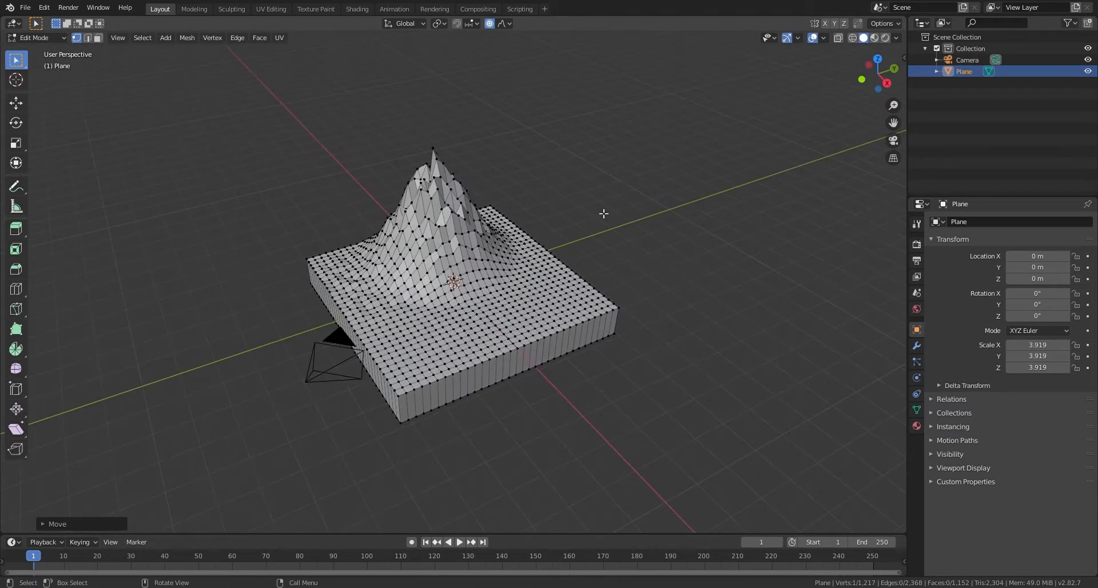
scroll(600, 212, up, 2)
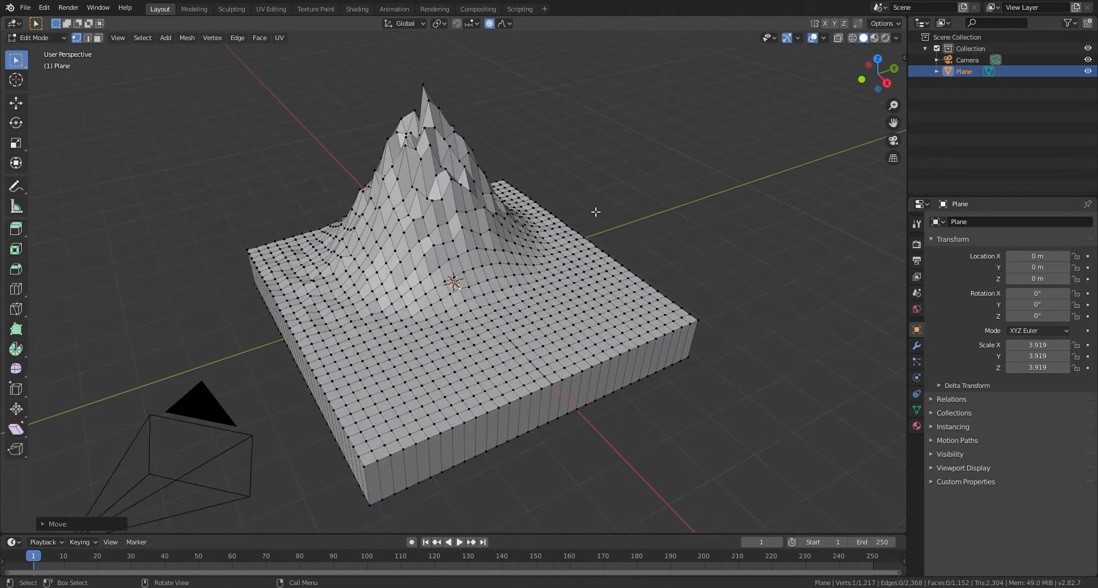
click(97, 38)
middle_drag(504, 269, 524, 279)
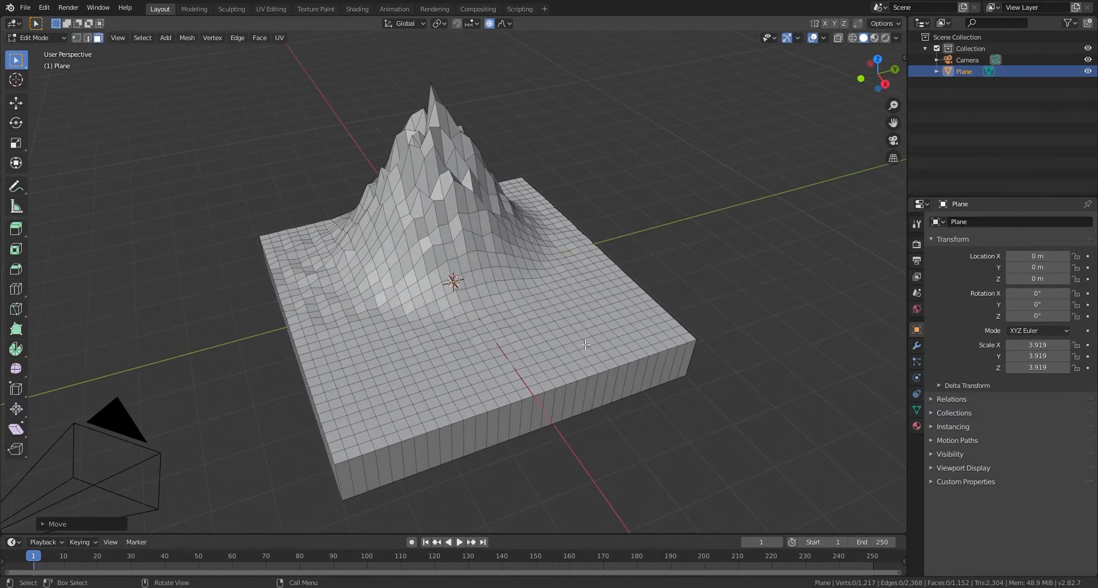
key(c)
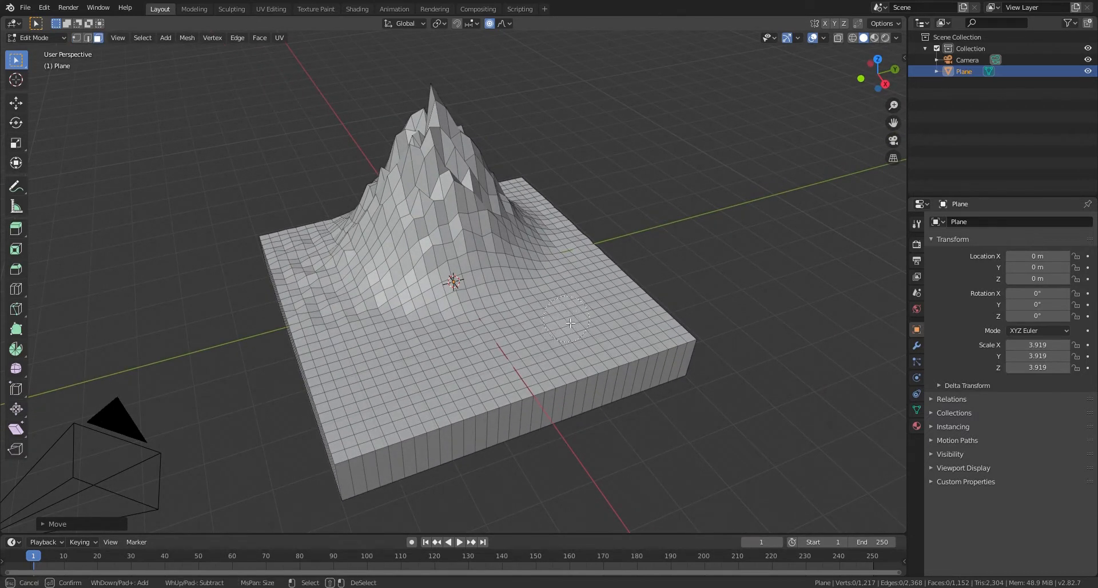
mouse_move(571, 323)
mouse_down()
mouse_move(575, 297)
mouse_move(534, 329)
mouse_move(597, 321)
mouse_move(563, 342)
mouse_move(516, 349)
mouse_up()
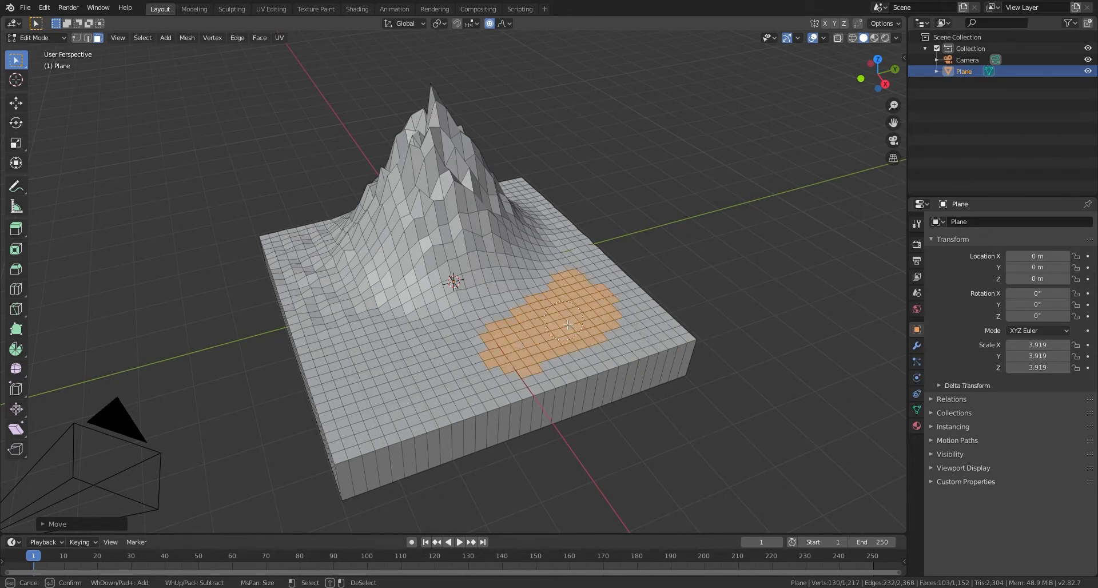
key(Escape)
middle_drag(621, 342, 699, 332)
scroll(614, 306, up, 2)
scroll(614, 306, up, 1)
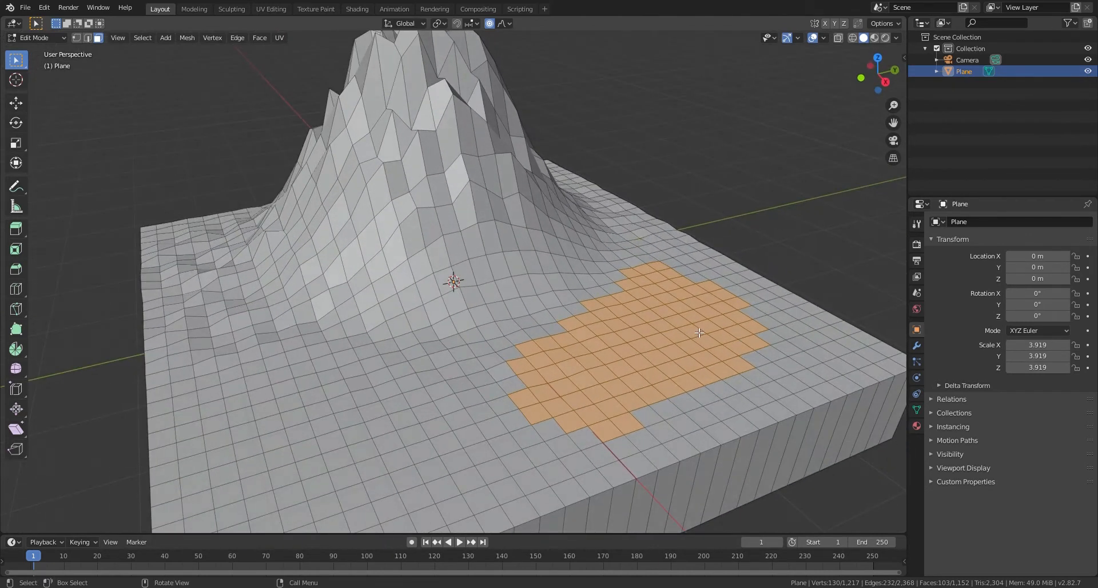
key(e)
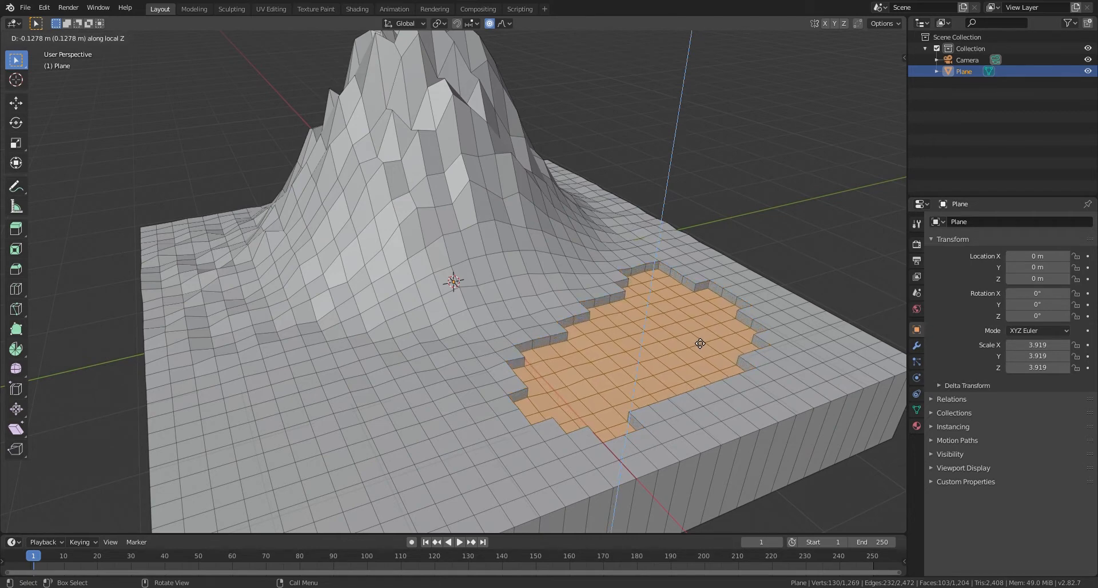
click(700, 346)
Turn off proportional editing and scale the floor faces of the recess down to about 0.98.
key(s)
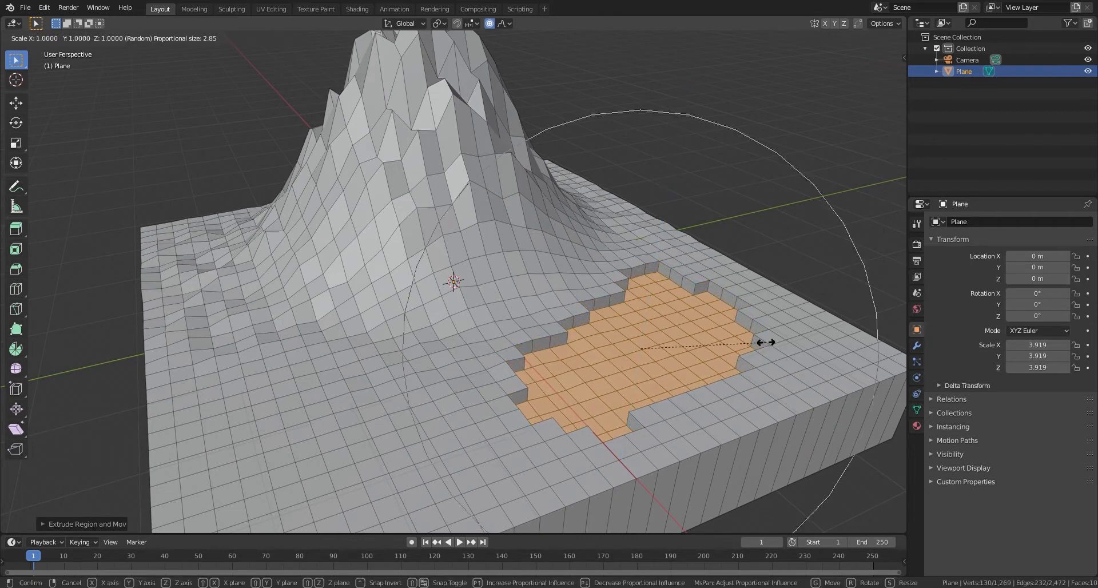
right_click(764, 342)
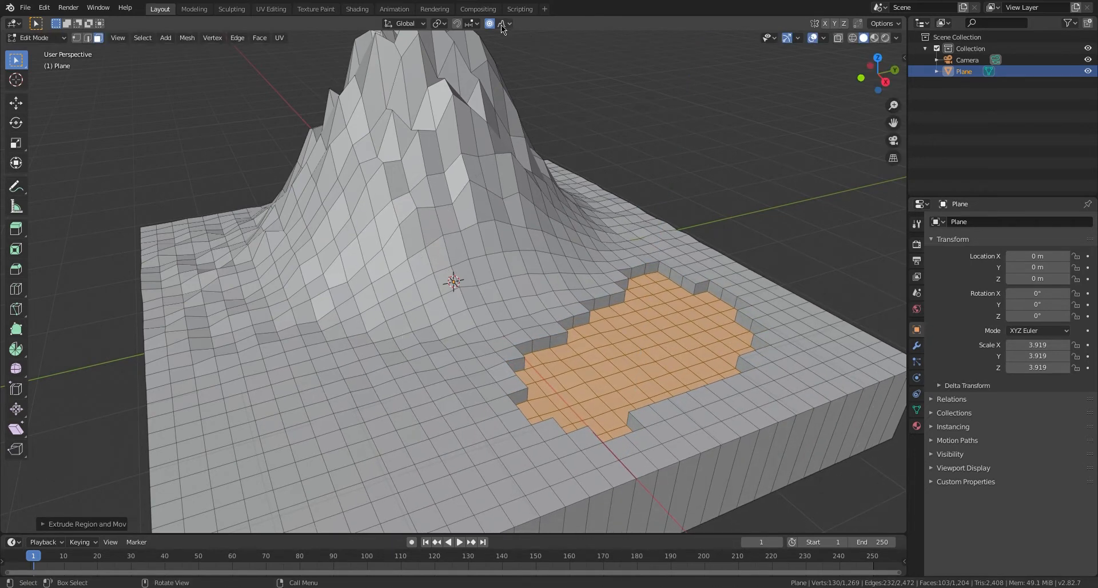
key(s)
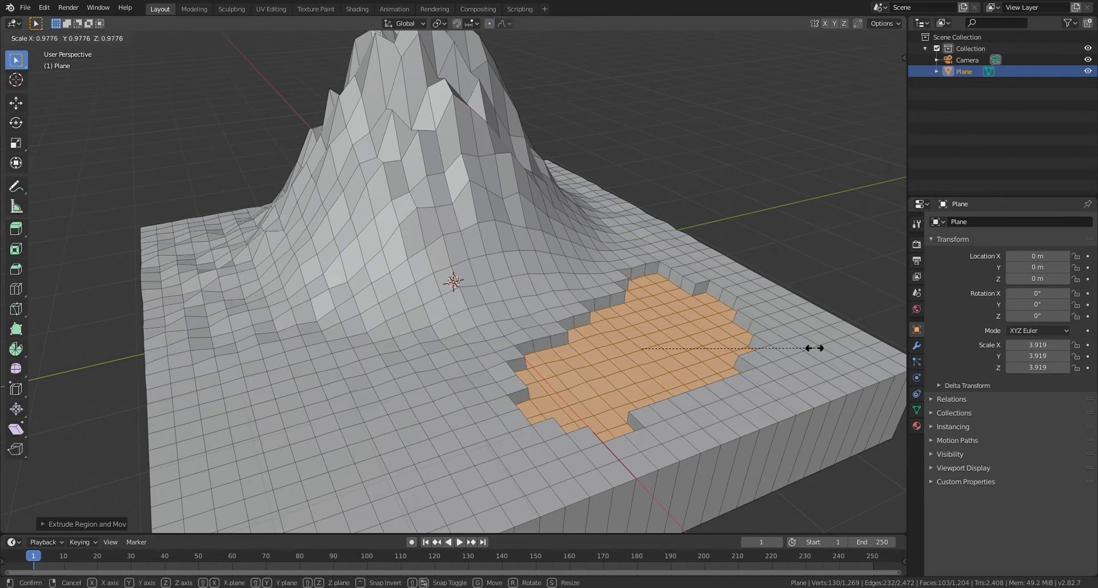
click(813, 352)
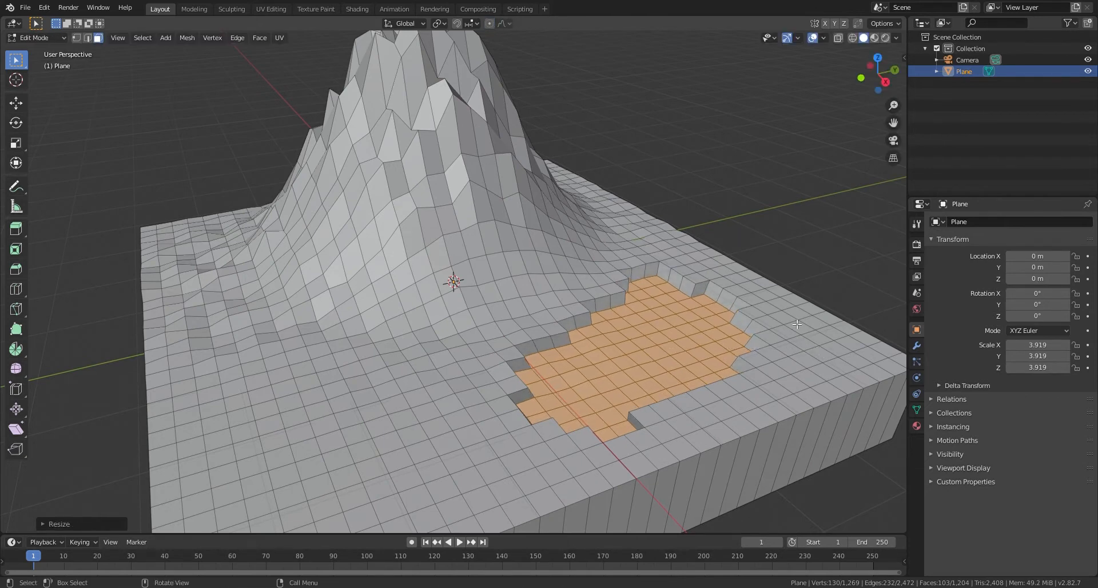
Select the vertical corner edges around the lake recess's wall and bevel them with a width of about 0.03 m.
click(88, 40)
middle_drag(634, 256, 572, 378)
shift+middle_drag(572, 377, 494, 187)
scroll(611, 199, up, 5)
click(589, 137)
shift+click(518, 164)
shift+click(630, 161)
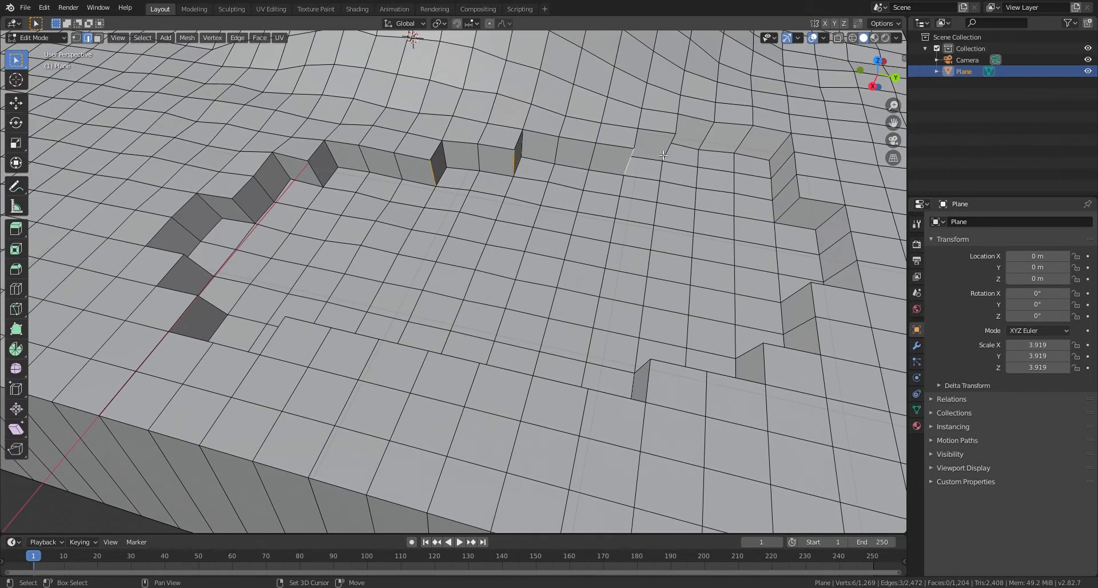
shift+click(667, 148)
shift+click(787, 209)
shift+click(310, 181)
shift+click(247, 215)
middle_drag(247, 215, 400, 178)
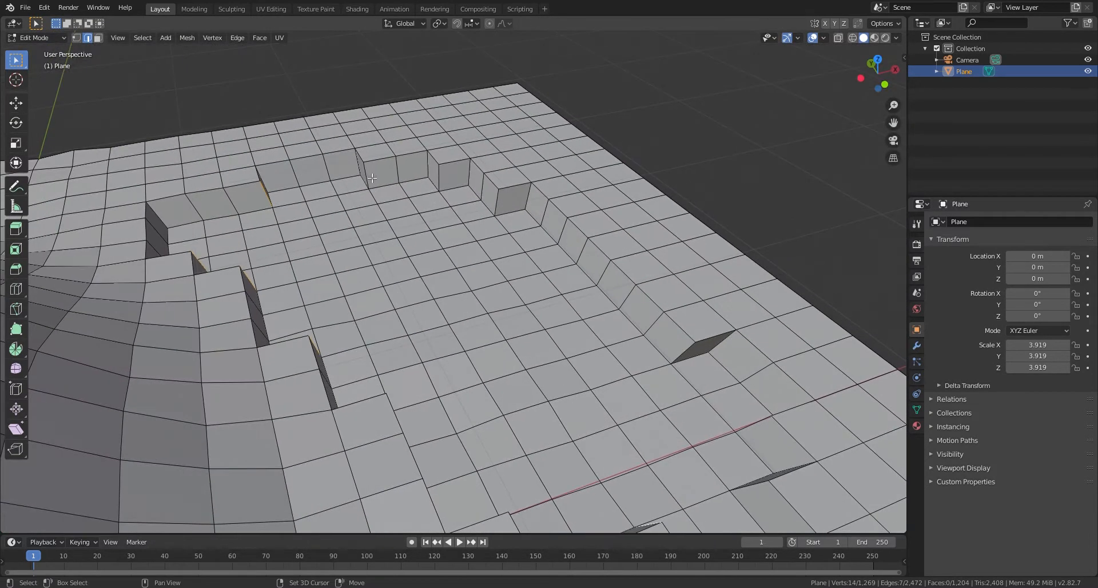
shift+click(365, 175)
shift+click(446, 181)
shift+click(509, 203)
middle_drag(509, 203, 573, 212)
shift+click(569, 212)
shift+click(636, 207)
shift+click(684, 219)
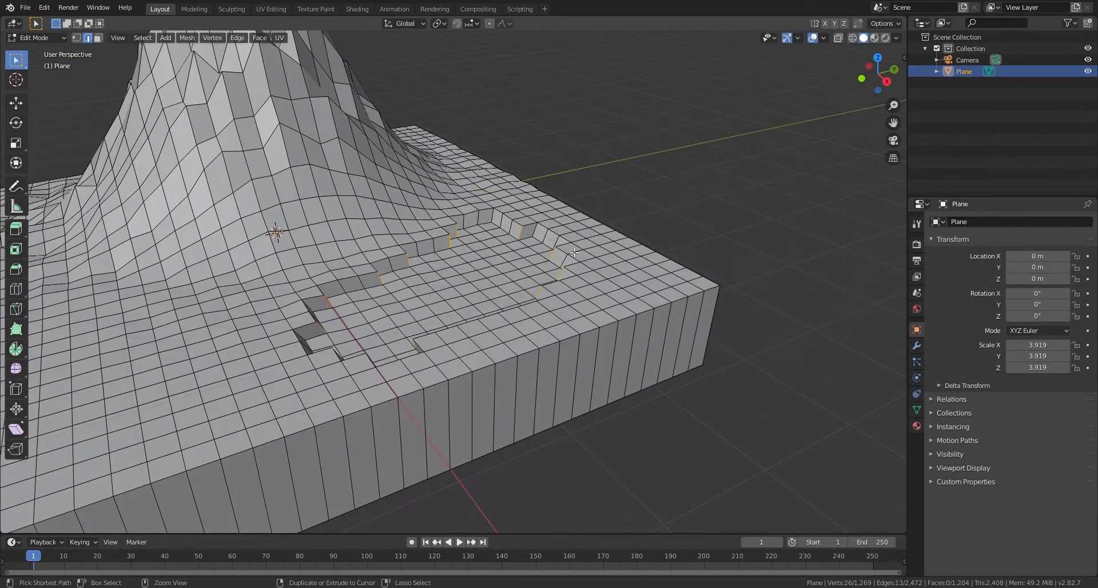
key(ctrl+b)
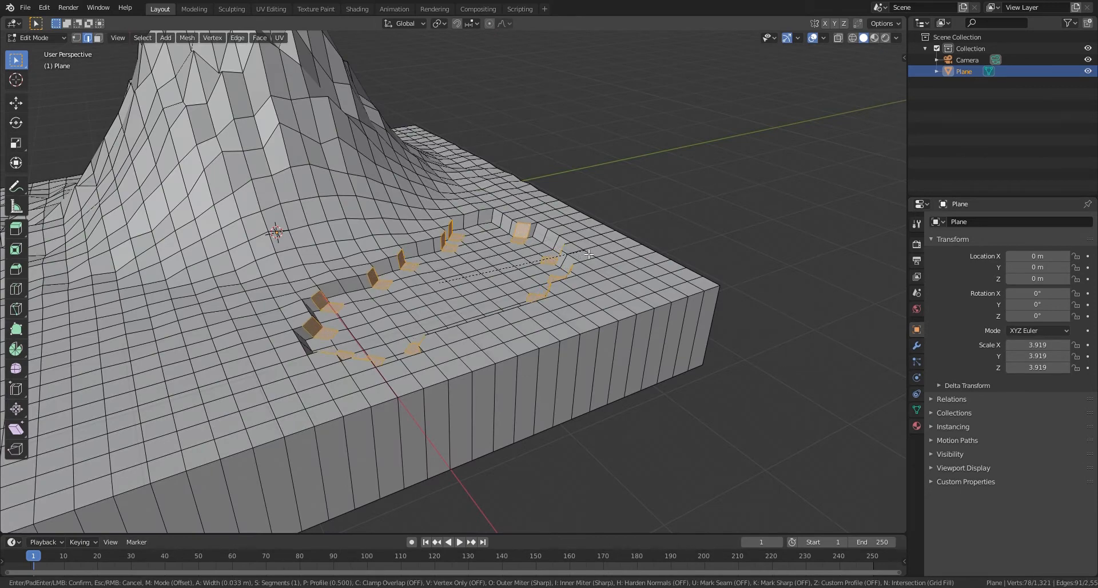
click(593, 254)
Return to Object Mode and switch the viewport to Material Preview shading.
middle_drag(492, 208, 461, 299)
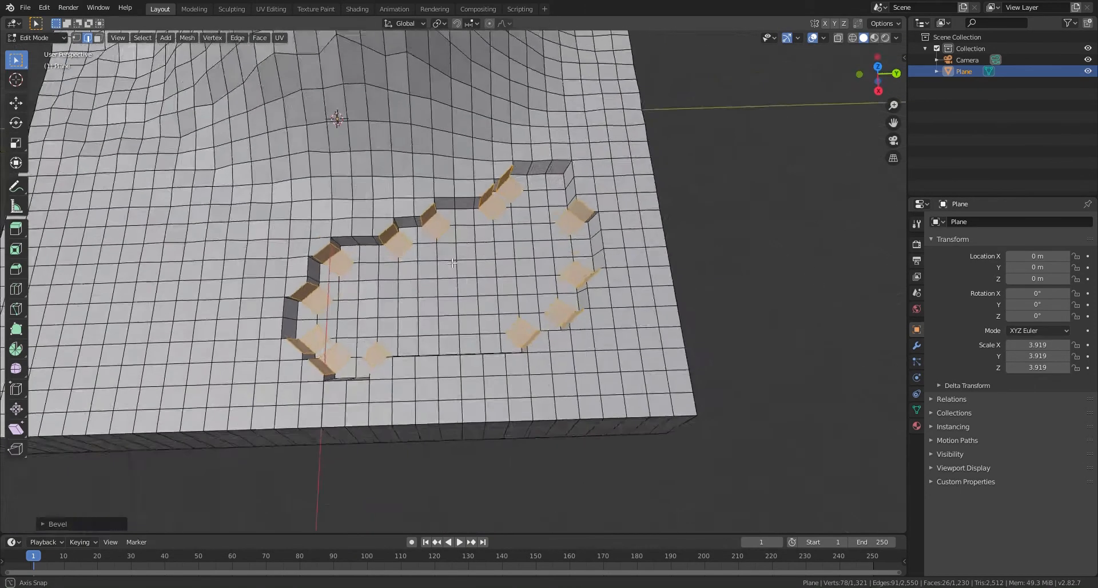
scroll(538, 218, down, 1)
key(Tab)
middle_drag(537, 218, 613, 236)
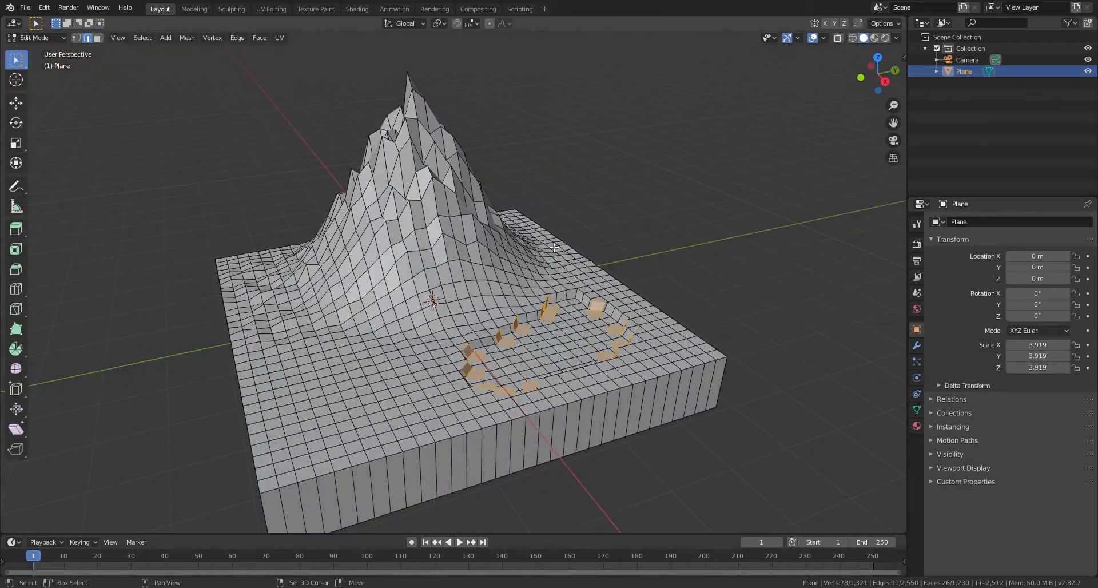
key(Tab)
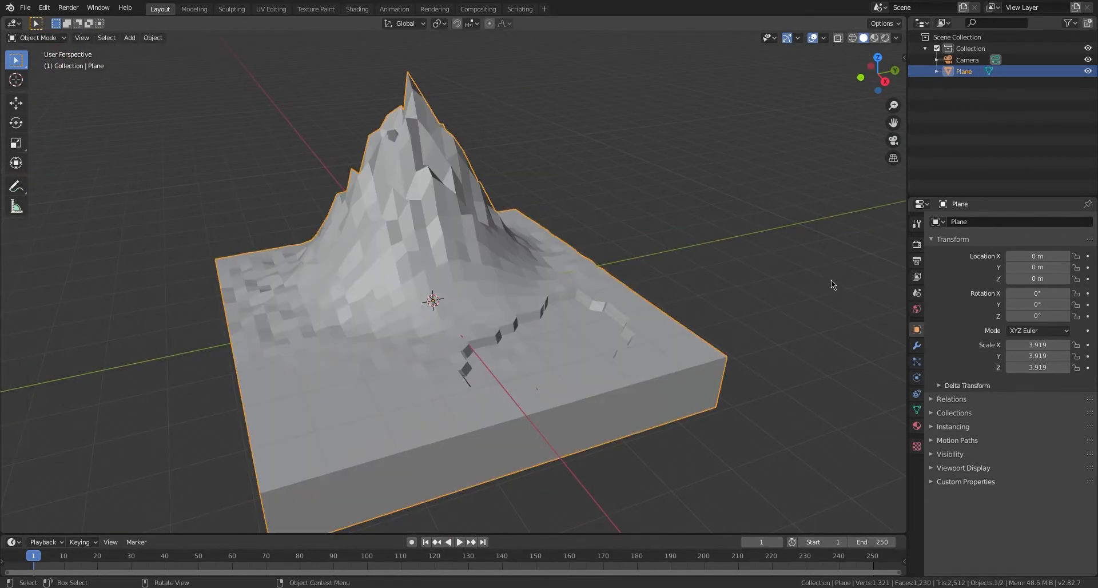
click(874, 38)
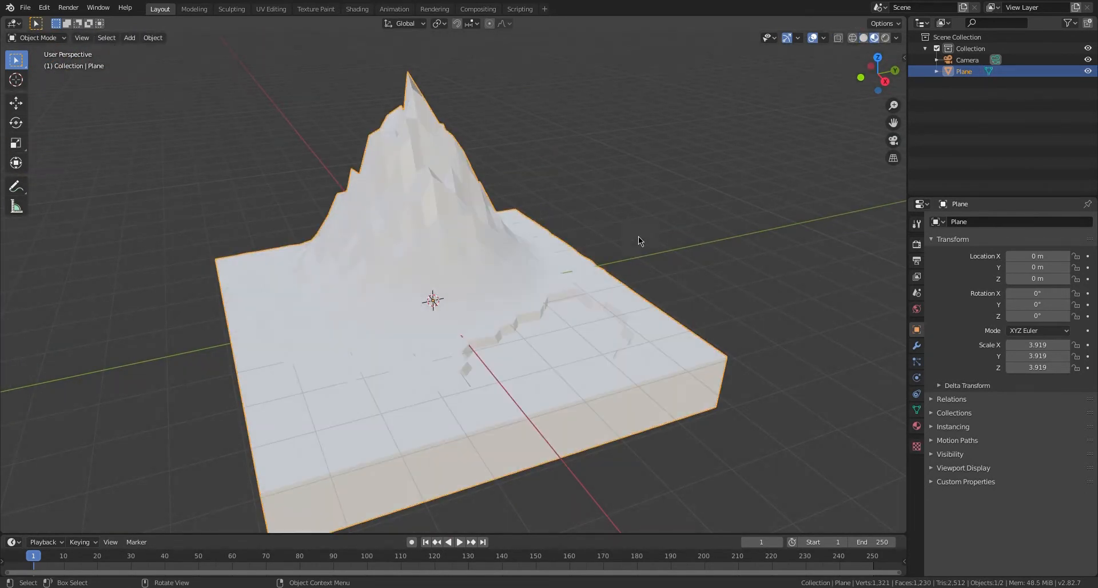
middle_drag(638, 241, 588, 247)
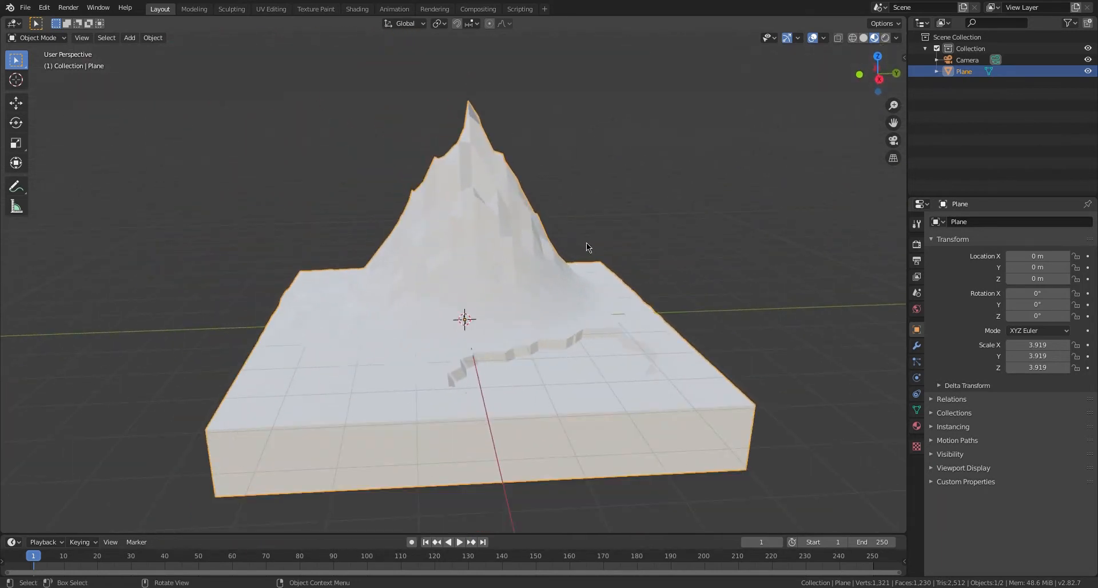
Add a material named Grass to the terrain with a medium green base color, hue about 0.288 and saturation about 0.508.
click(916, 426)
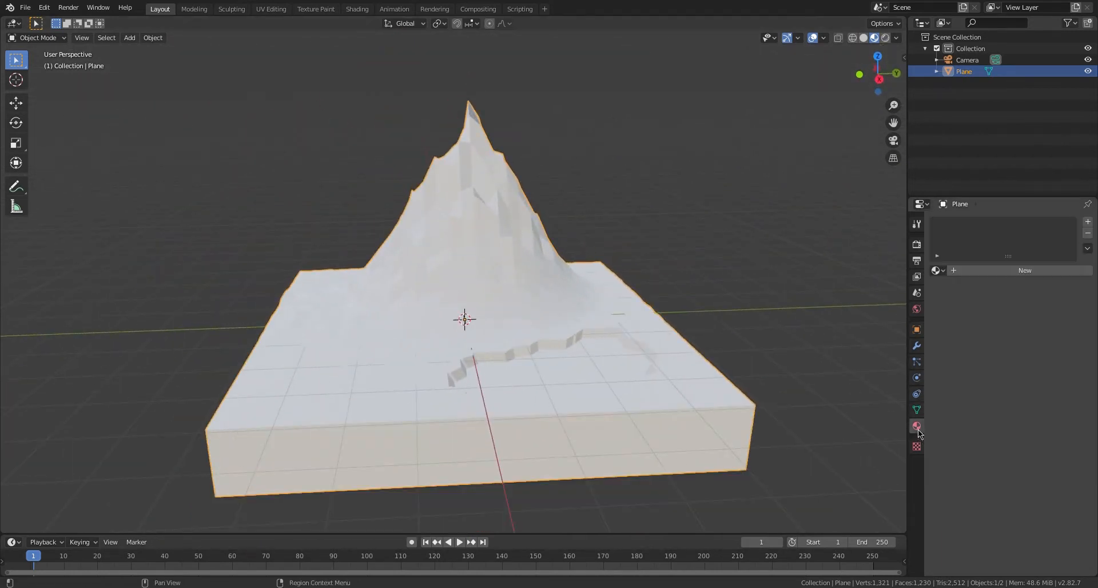
click(985, 271)
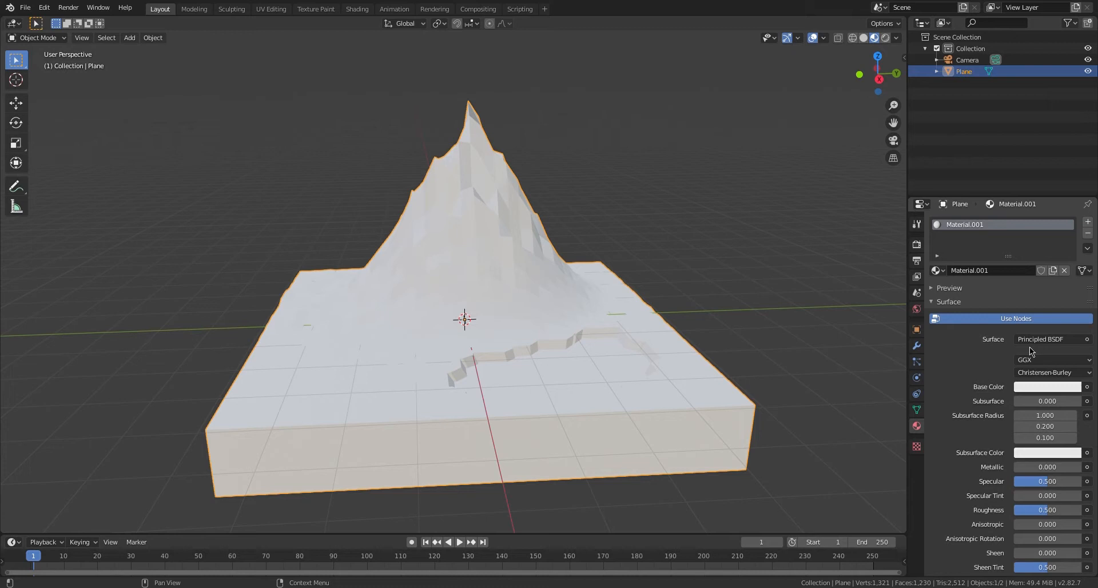
click(1056, 388)
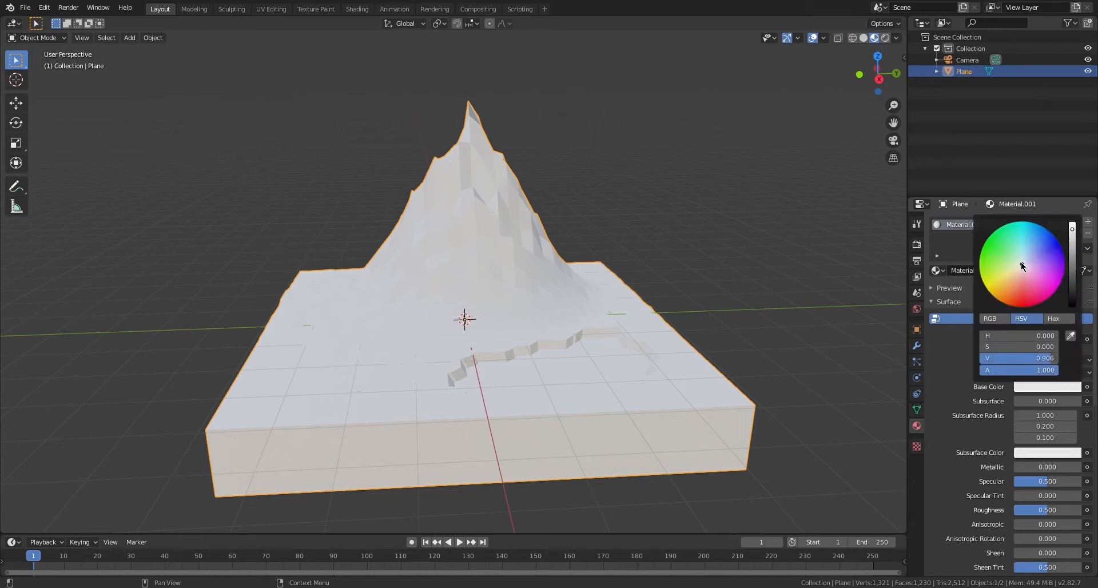
drag(1022, 266, 1001, 263)
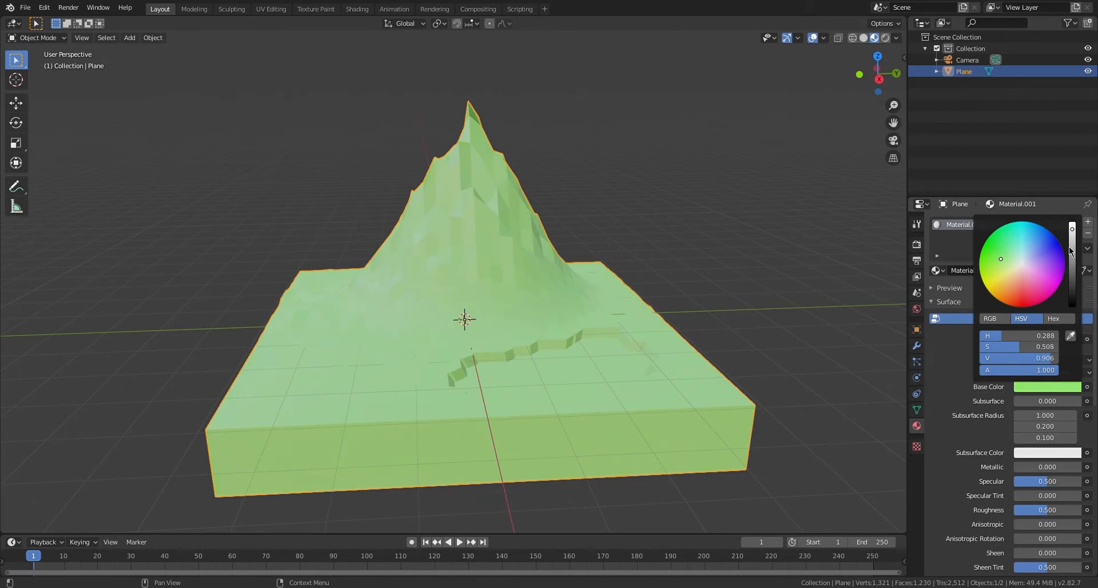
drag(1071, 251, 1072, 265)
click(976, 272)
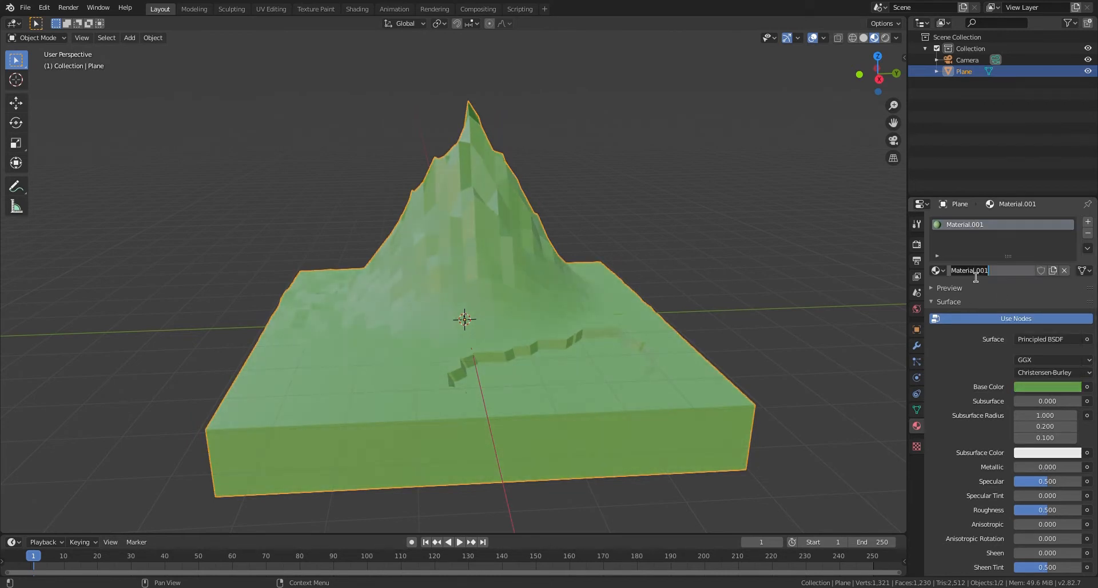
text(Grass)
key(Return)
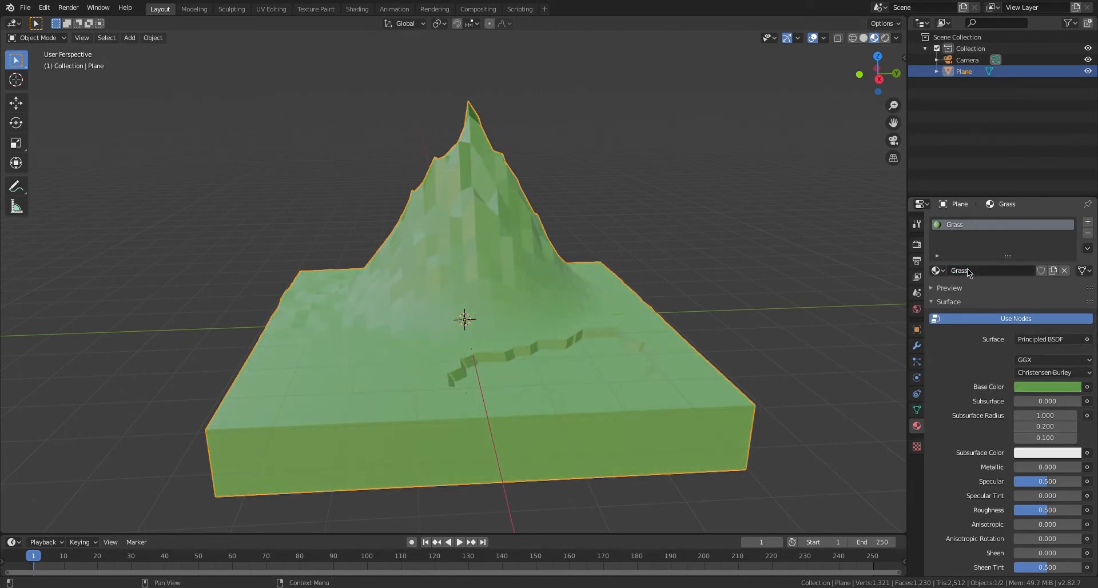
Add a second material named Dirt with a reddish-brown base color, about hue 0.048, saturation 0.363 and value 0.527.
click(1088, 224)
click(982, 294)
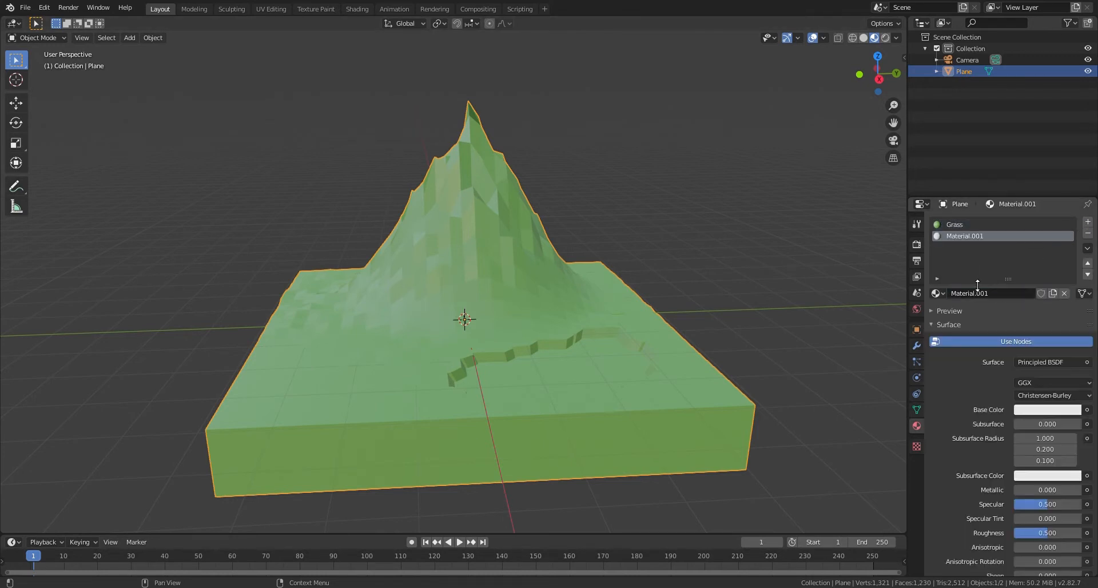
double_click(985, 294)
text(Dirt)
key(Return)
click(1028, 410)
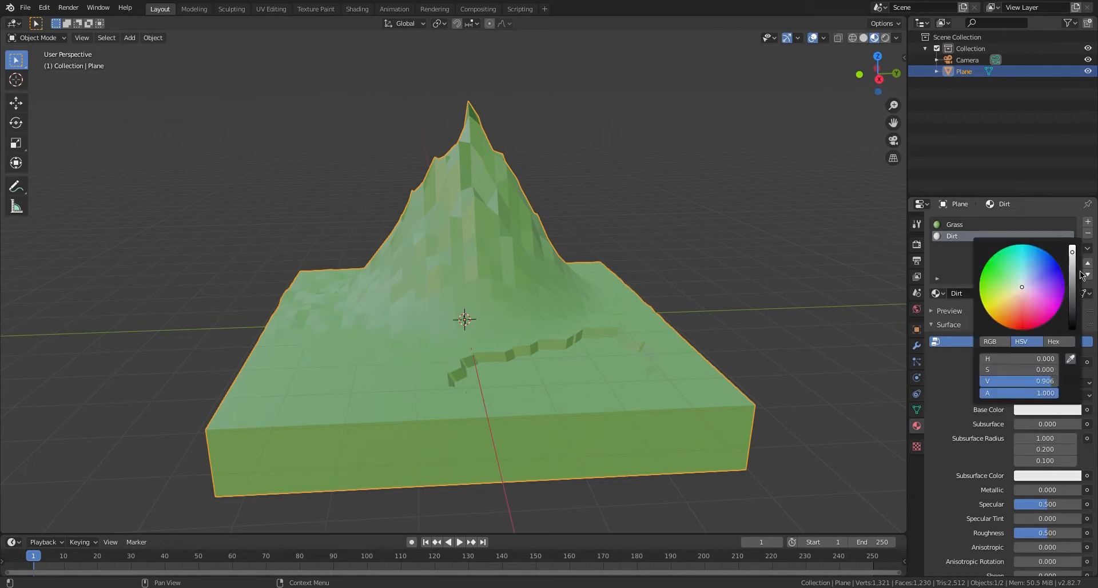
mouse_move(1072, 272)
mouse_down()
mouse_move(1073, 285)
mouse_move(1018, 301)
mouse_up()
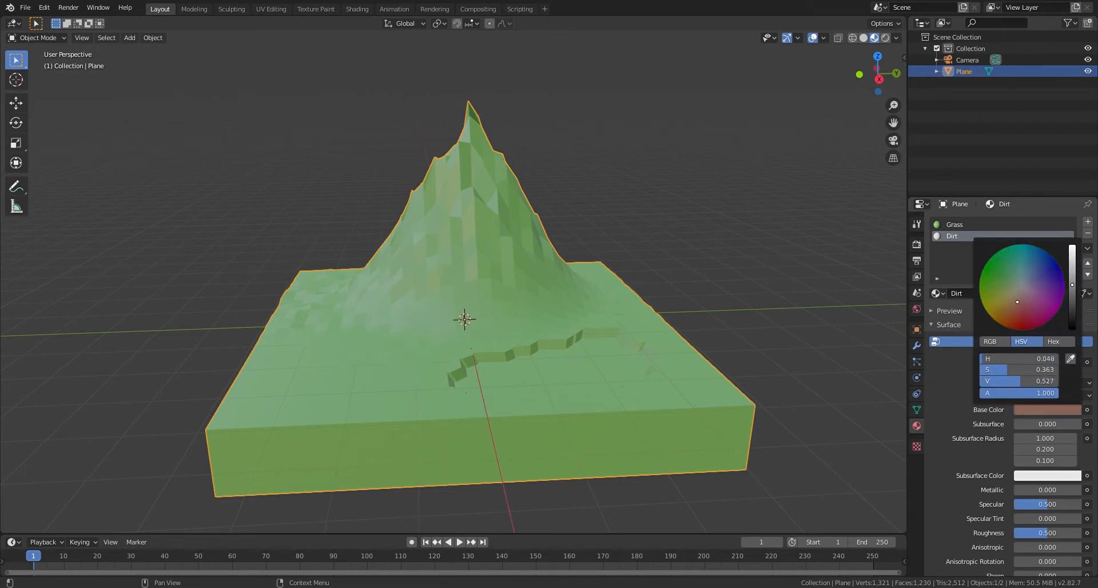
In Edit Mode, select the loop of wall faces around the lake recess and assign the Dirt material to it.
middle_drag(434, 386, 472, 372)
scroll(472, 368, down, 1)
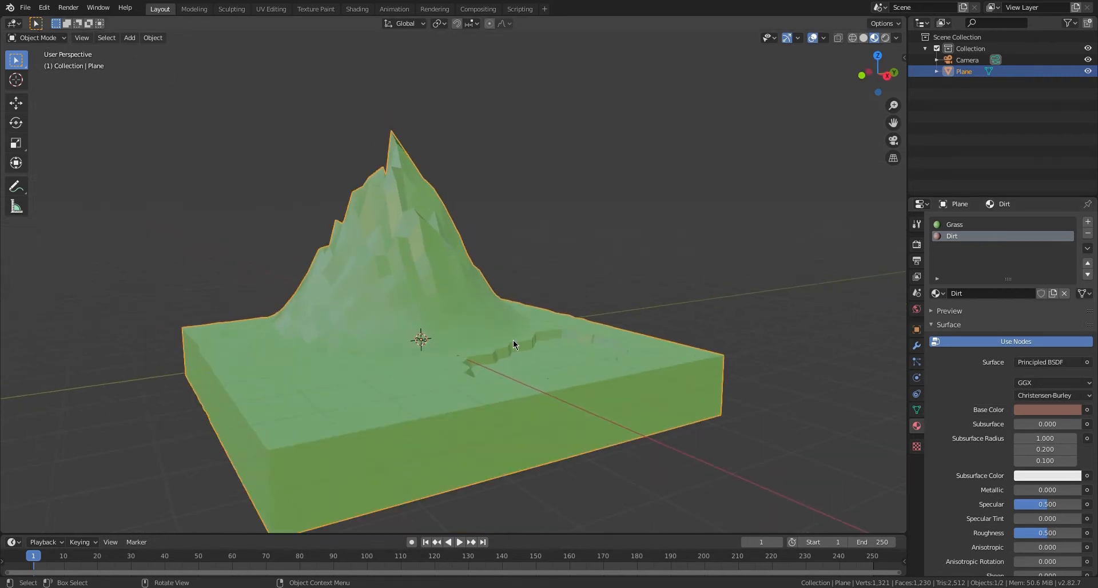
scroll(625, 355, up, 3)
middle_drag(665, 341, 521, 306)
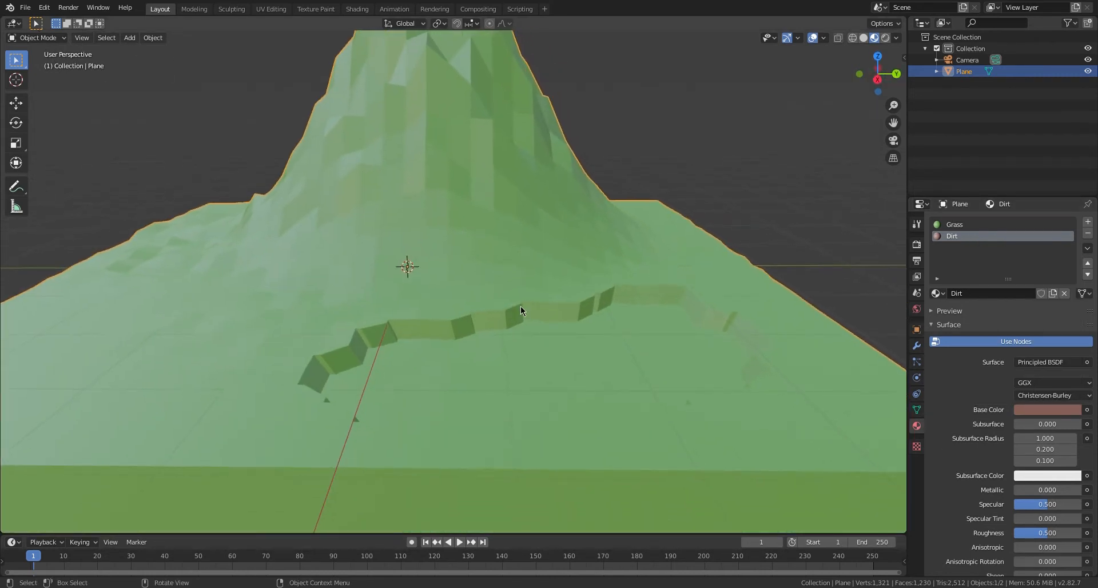
key(Tab)
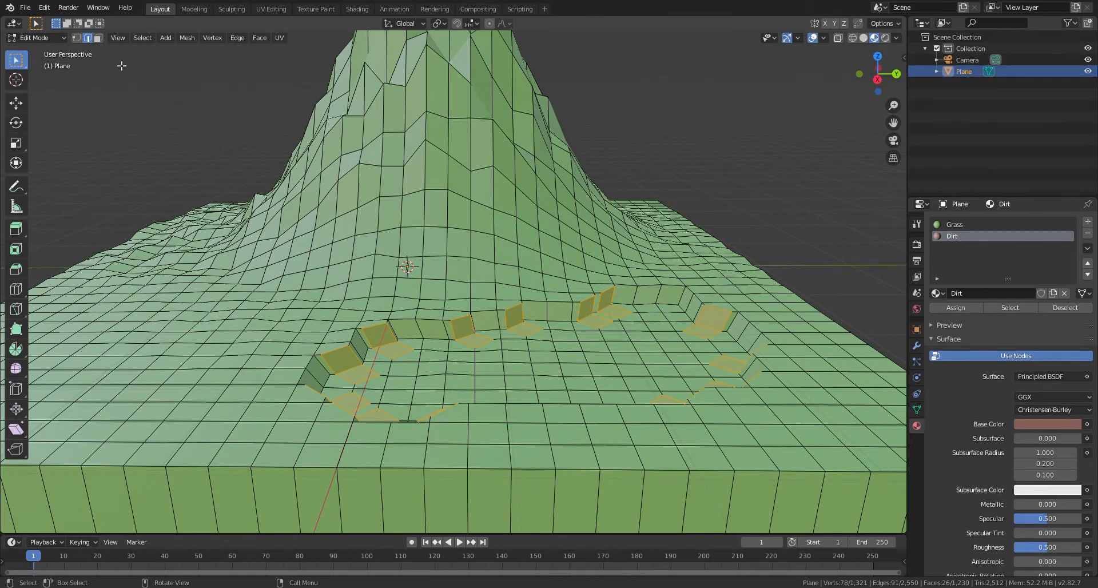
click(98, 38)
click(502, 325)
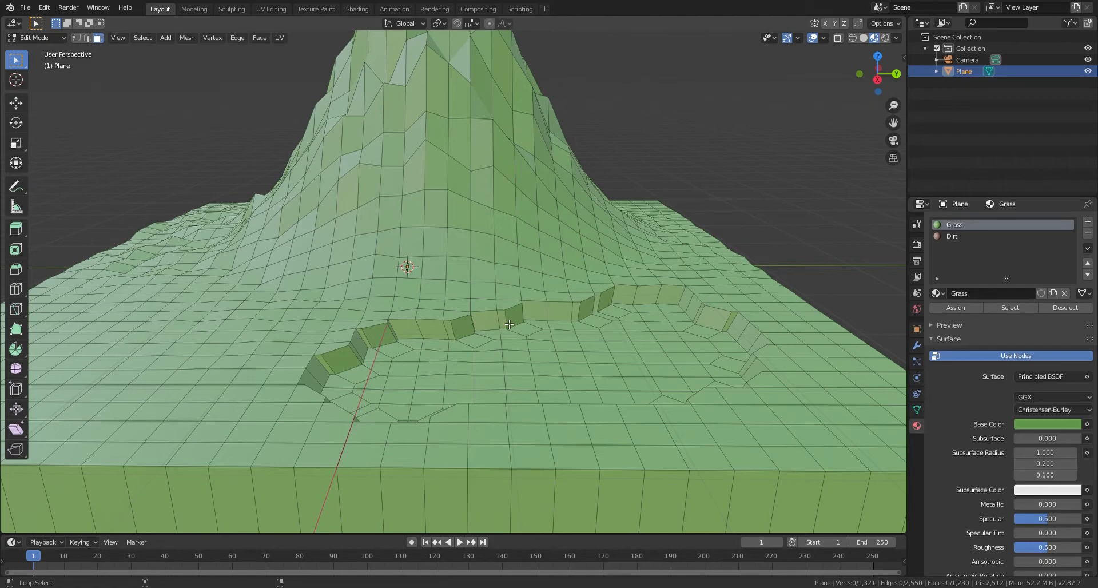
alt+click(509, 324)
alt+middle_drag(509, 325, 516, 304)
click(952, 236)
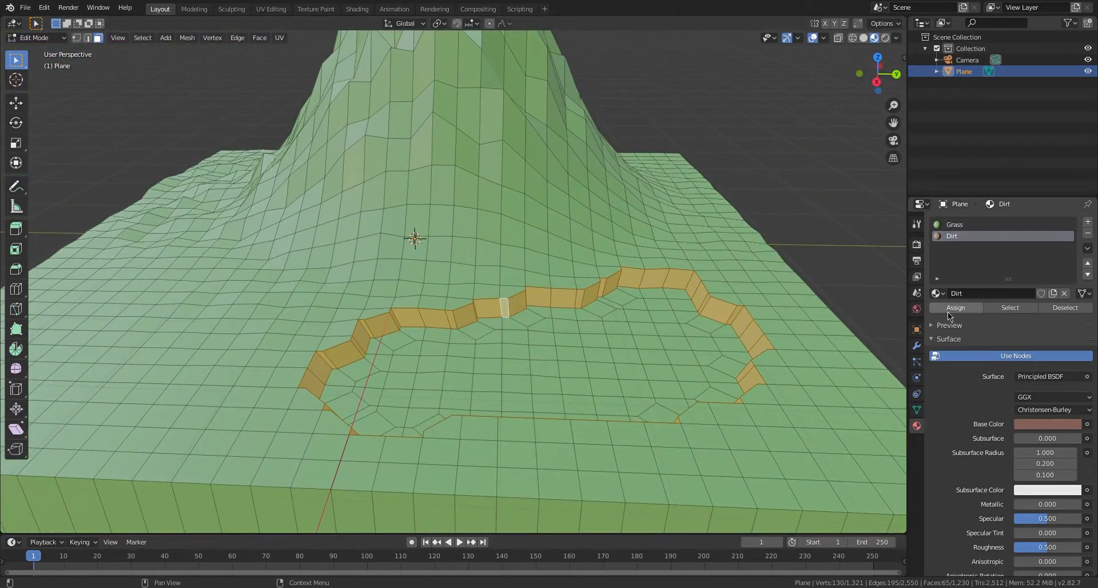
click(956, 308)
Add two horizontal loop cuts around the block's sides, one just below the top edge and one near mid-height.
scroll(397, 294, down, 5)
middle_drag(396, 294, 680, 308)
scroll(681, 308, up, 3)
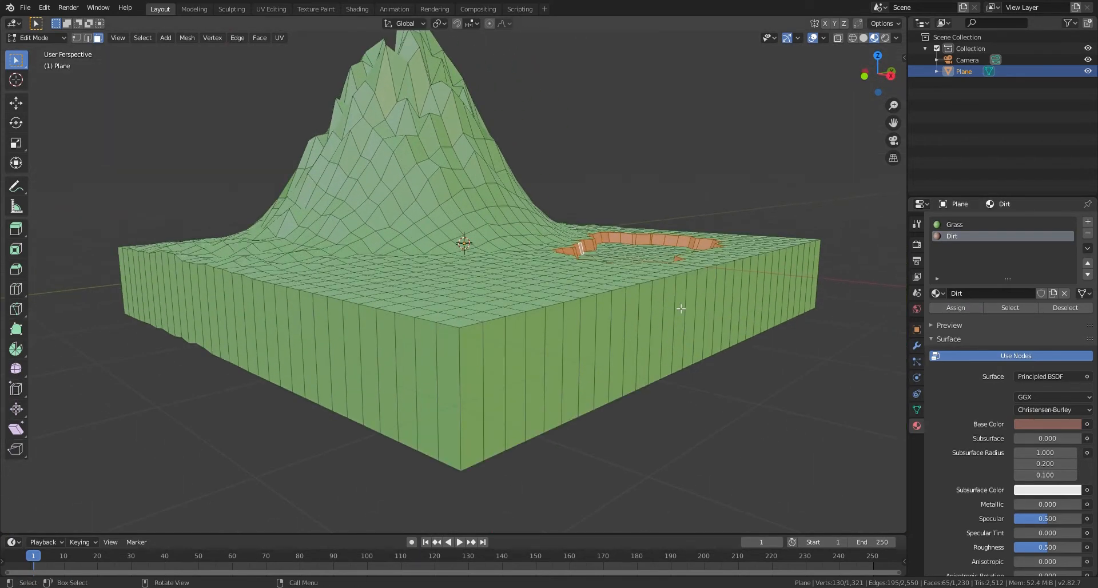
key(ctrl+r)
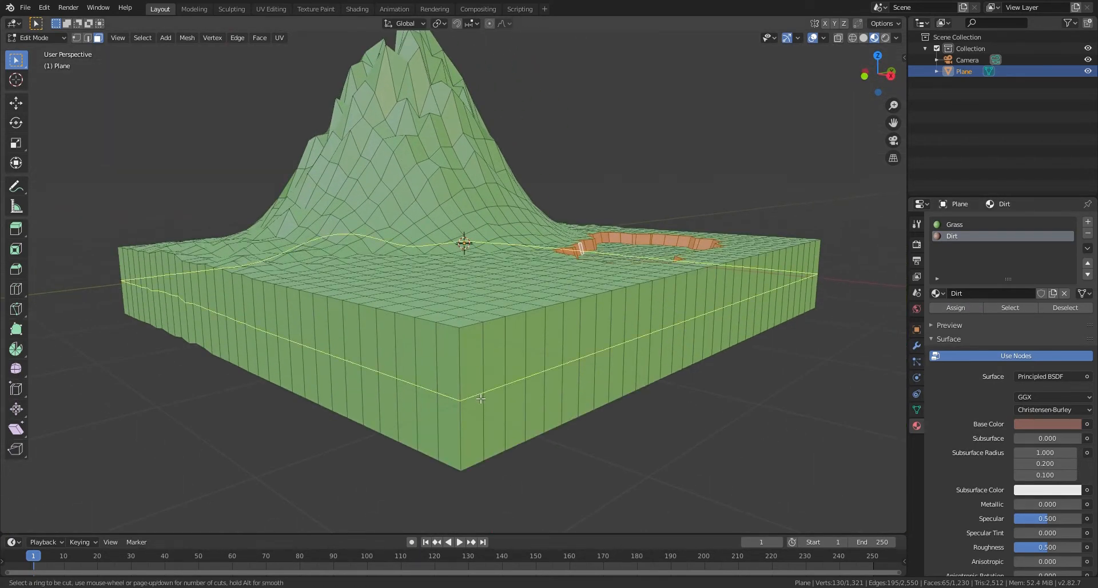
click(479, 393)
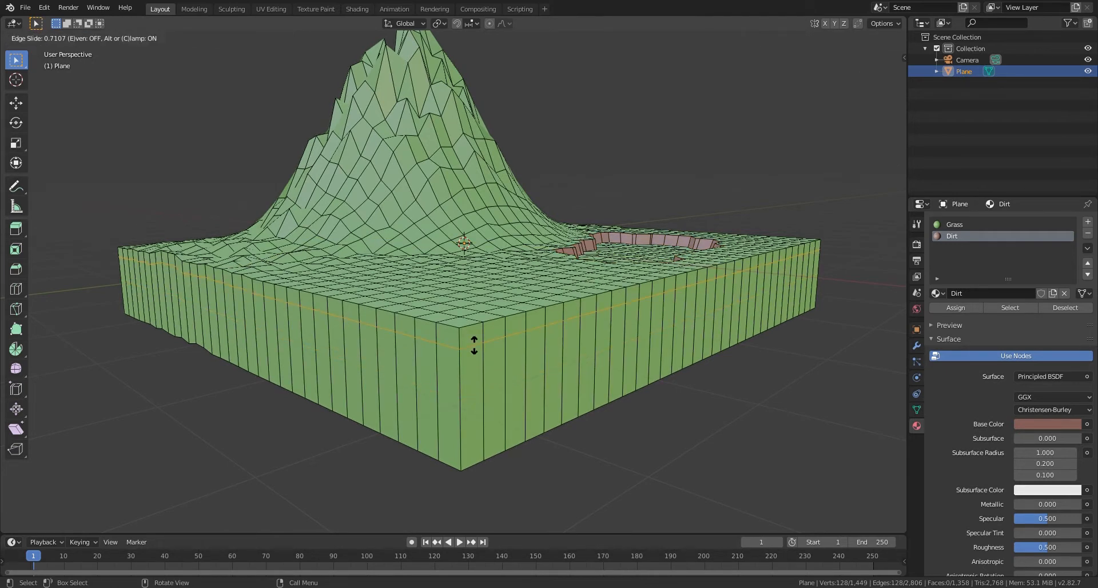
click(474, 345)
key(ctrl+r)
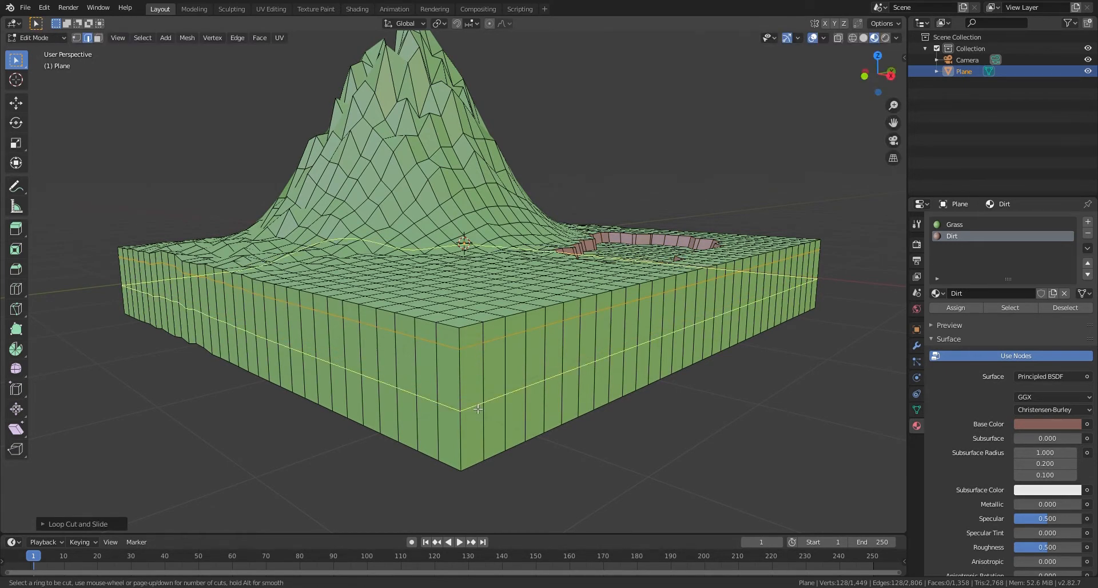
click(478, 408)
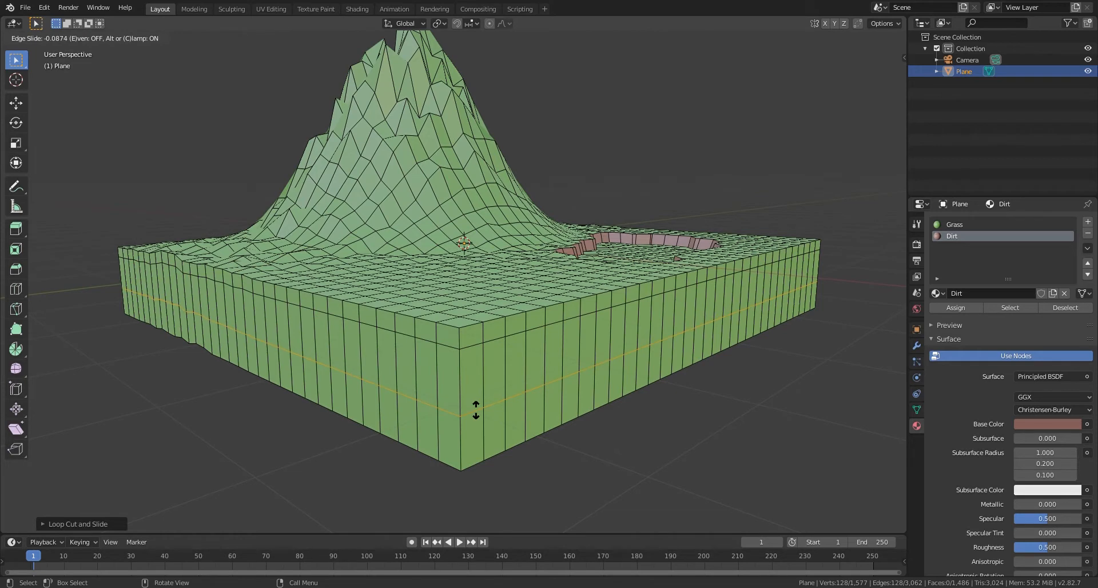
click(485, 391)
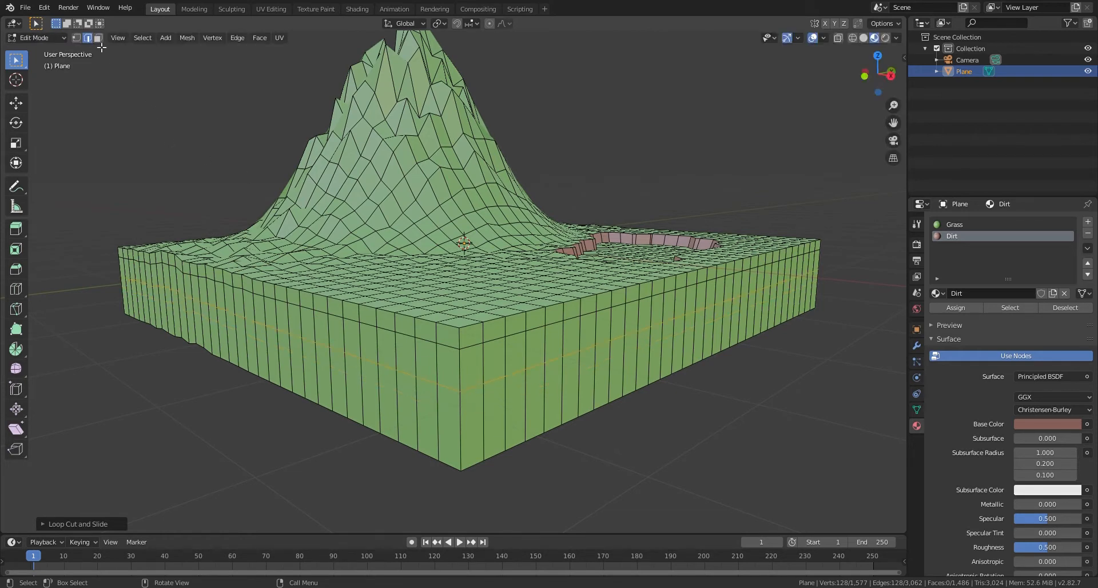
Select the middle band of side faces between the two loop cuts and assign the Dirt material to it.
click(102, 39)
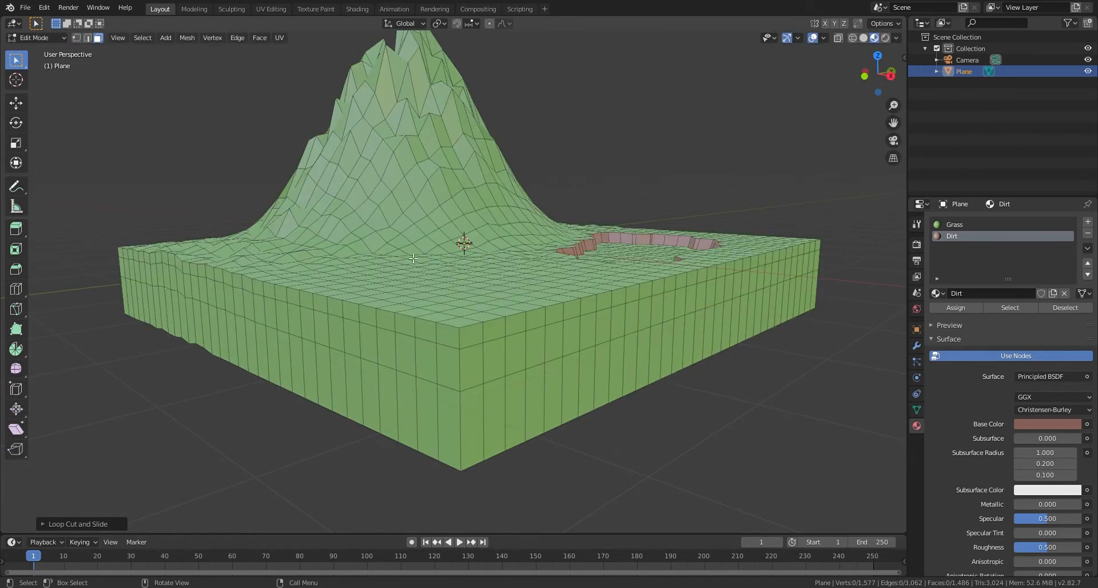
alt+scroll(484, 367, down, 19)
alt+click(487, 361)
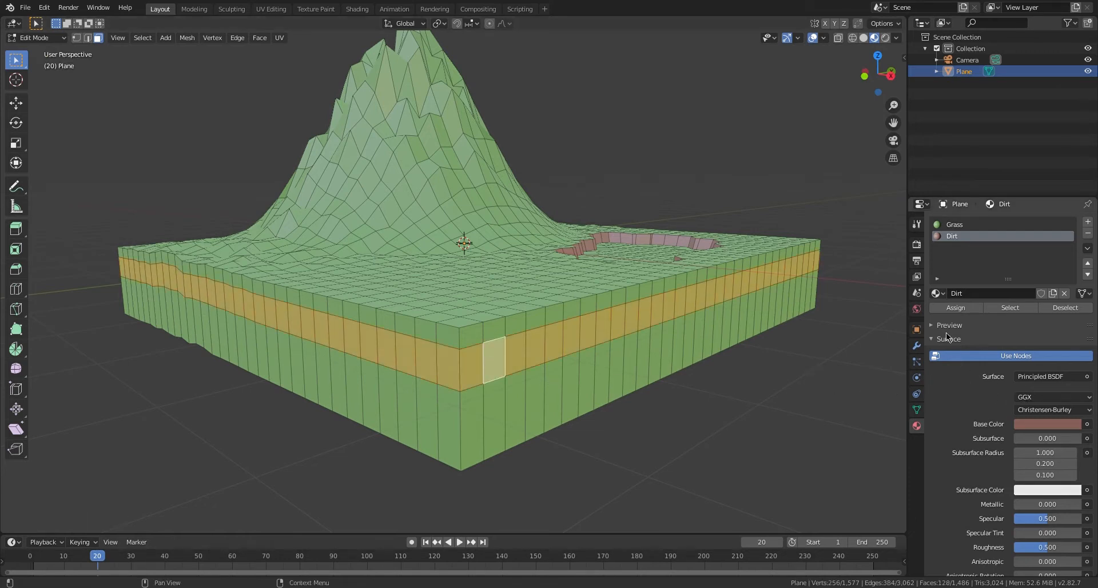
click(964, 308)
Add a third material to the terrain, name it Rock and give it a grey base color.
key(Tab)
click(1087, 221)
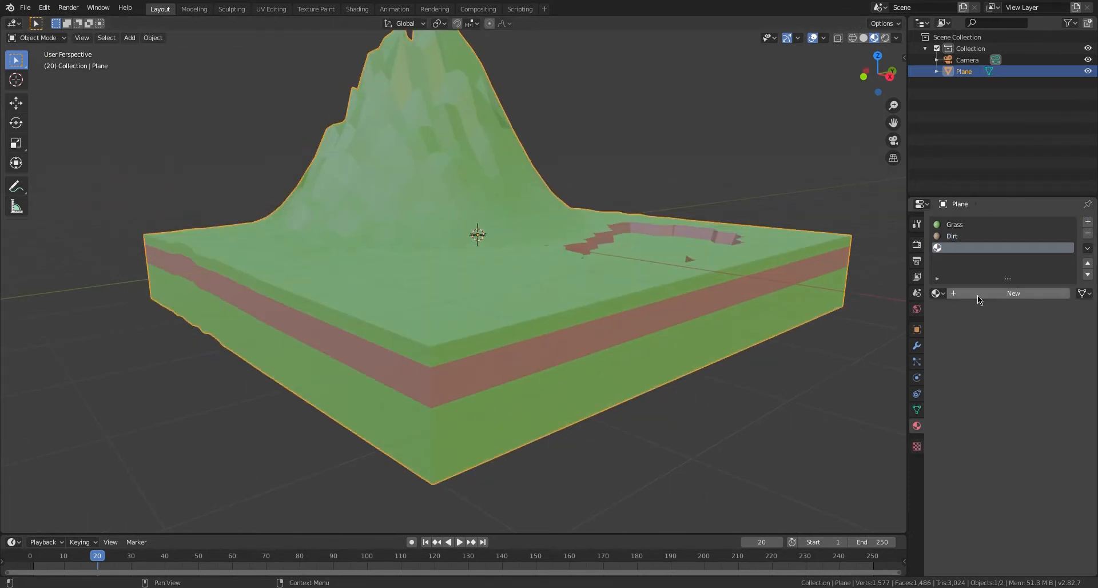
click(977, 295)
double_click(977, 295)
text(Rock)
key(Return)
click(1024, 408)
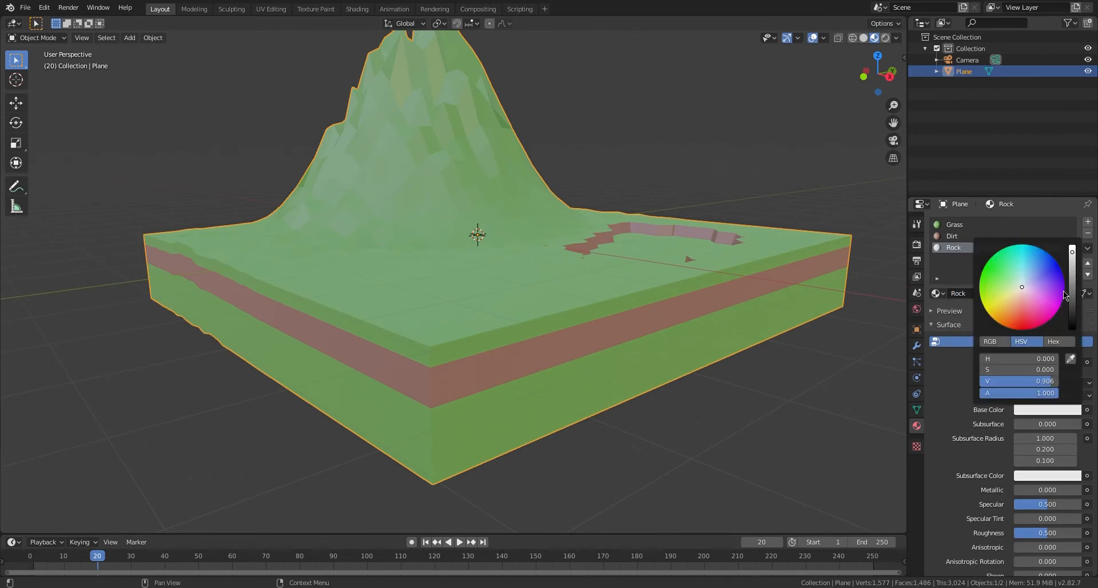
In Edit Mode, select the lowest band of side faces around the block and assign the Rock material to it.
key(Tab)
click(436, 436)
alt+click(435, 436)
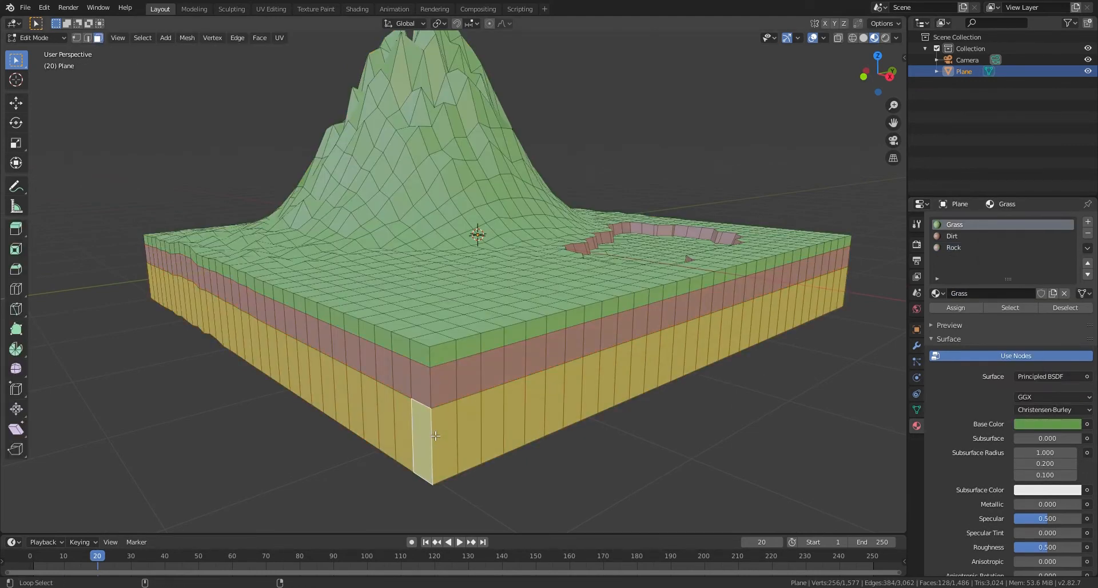
click(953, 247)
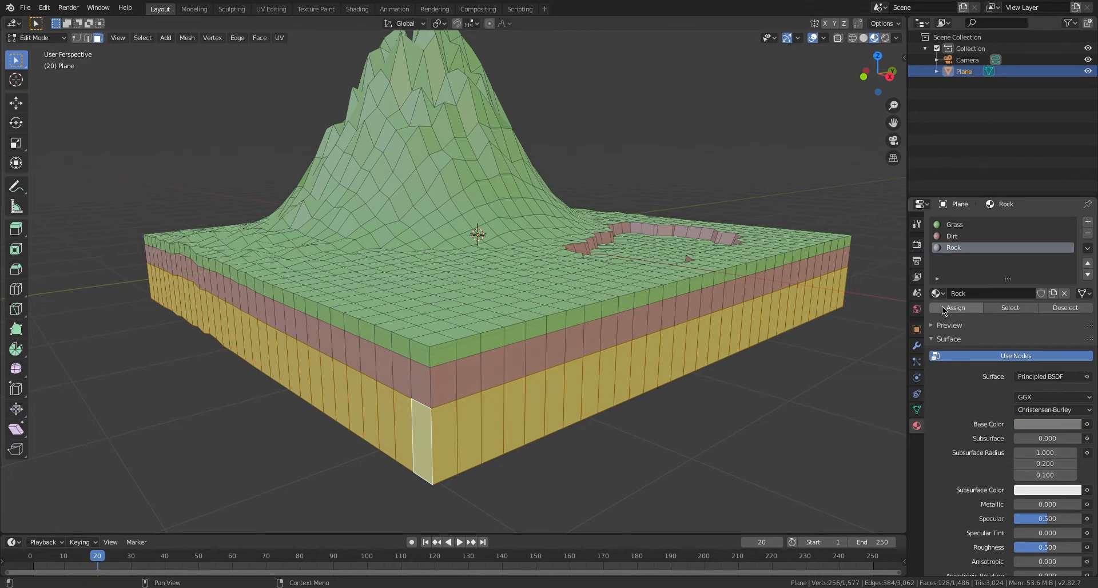
click(945, 308)
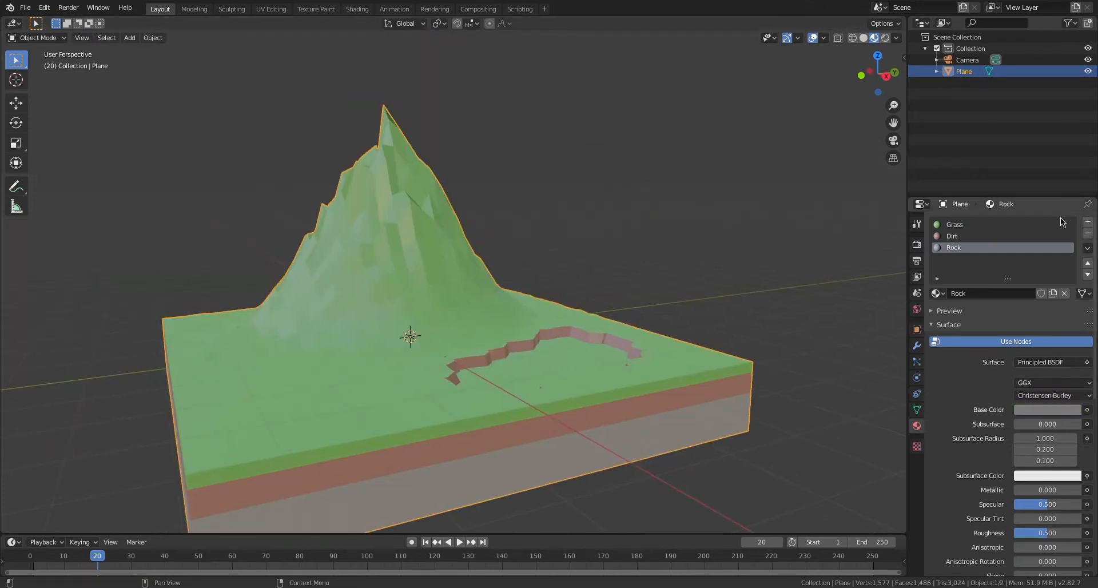
Add a fourth material to the terrain and name it Water.
click(1087, 221)
click(977, 295)
click(981, 297)
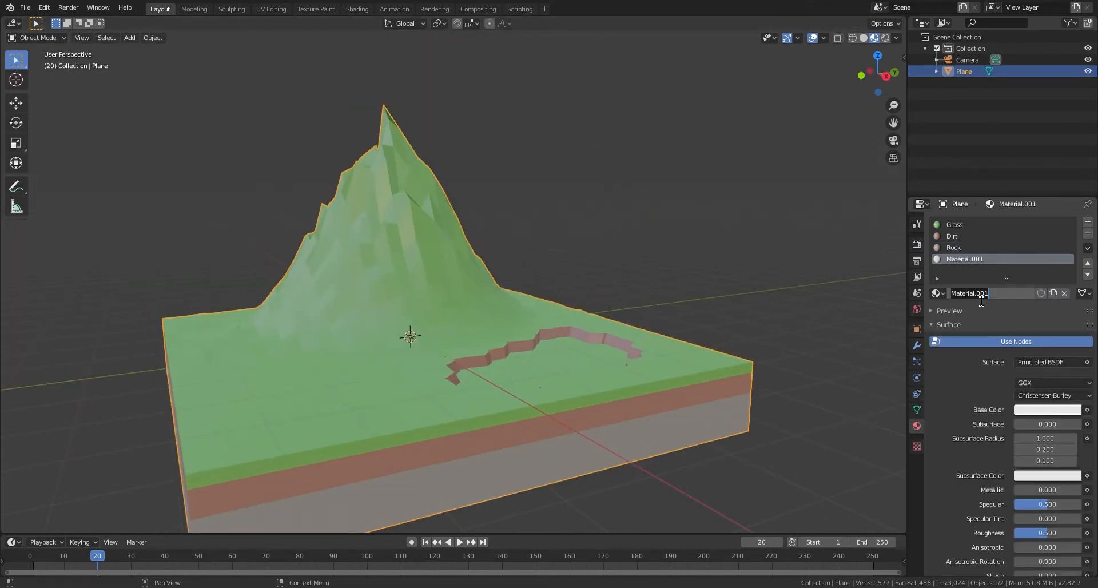
text(Water)
key(Return)
Give the Water material a light blue base color and lower its roughness to about 0.117.
click(1047, 409)
click(1029, 276)
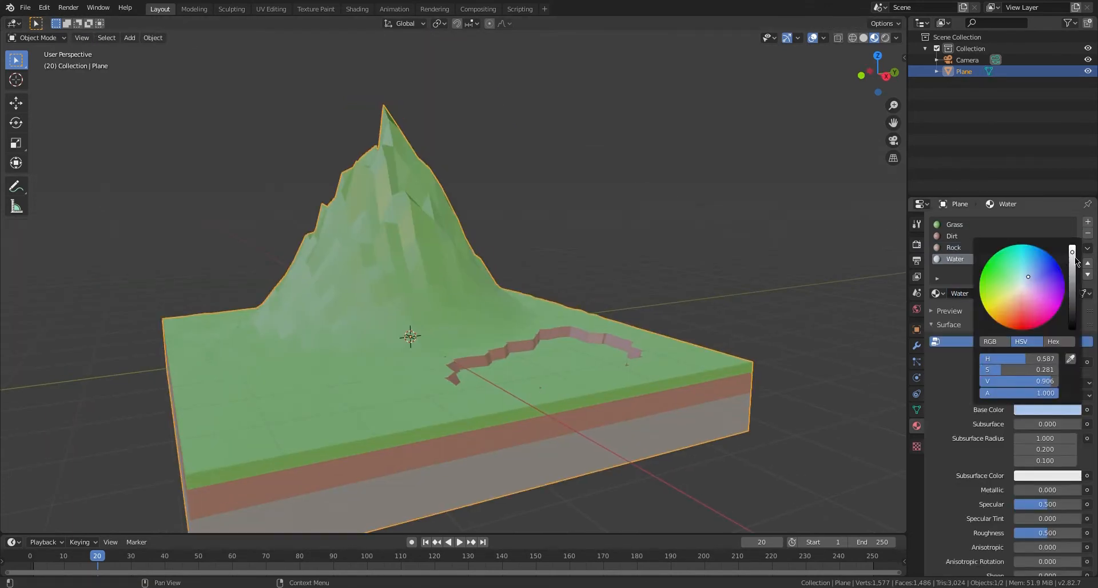
drag(1076, 259, 1075, 276)
scroll(977, 424, down, 4)
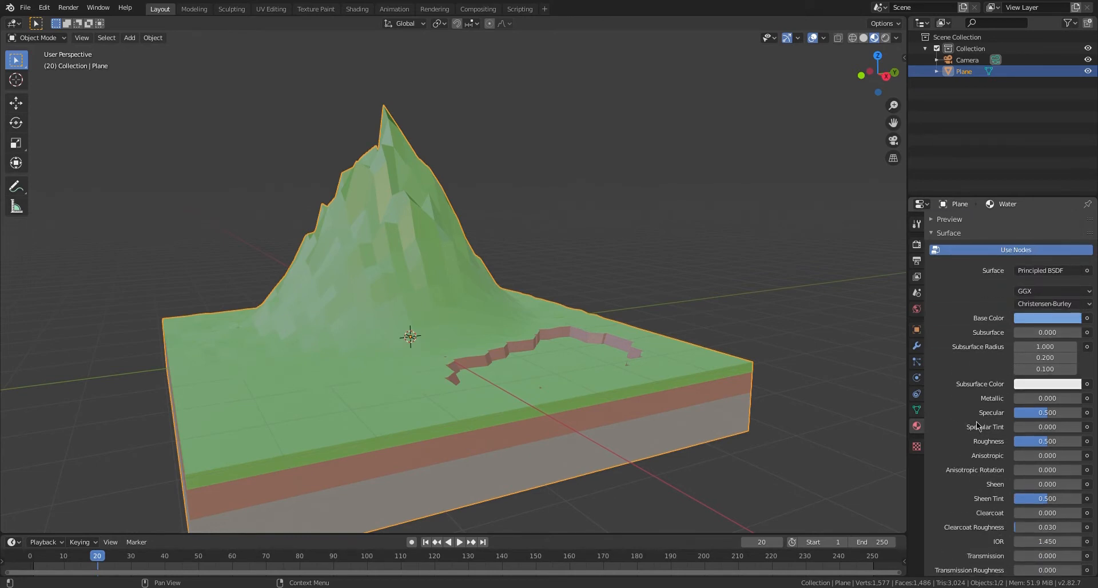
drag(1047, 441, 1020, 441)
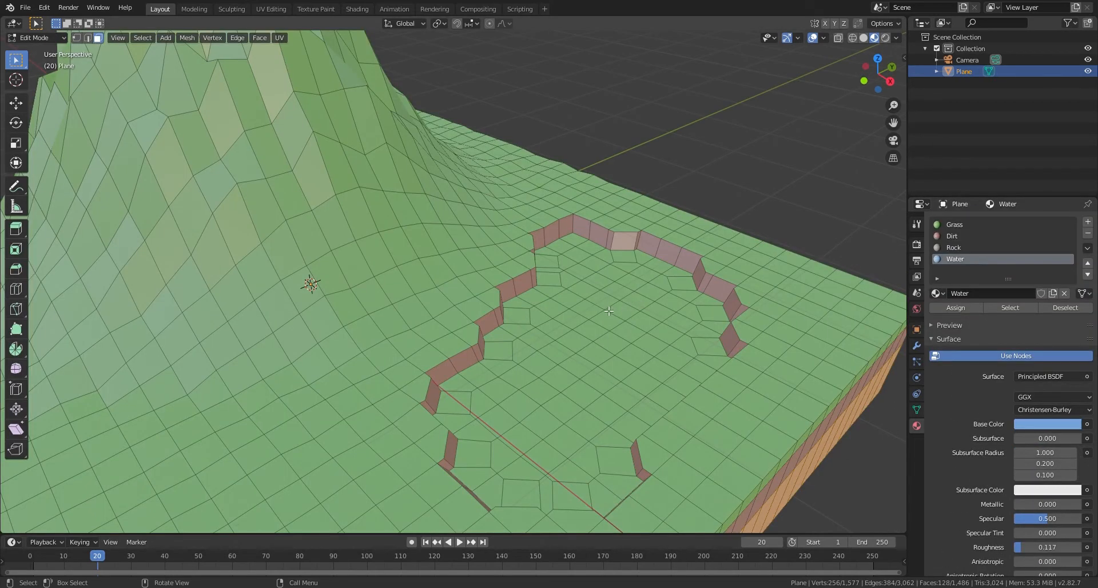
Select only the floor faces of the lake recess, with the bottom side band deselected, and assign the Water material to them.
key(KP_7)
scroll(551, 250, down, 2)
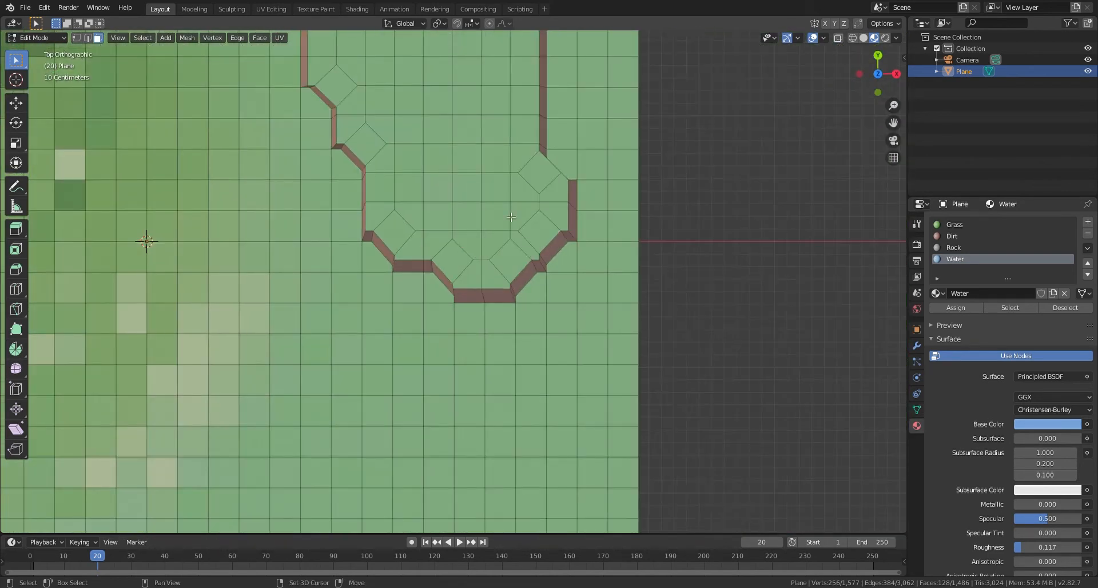
shift+middle_drag(454, 174, 531, 414)
scroll(531, 415, up, 1)
scroll(531, 414, down, 3)
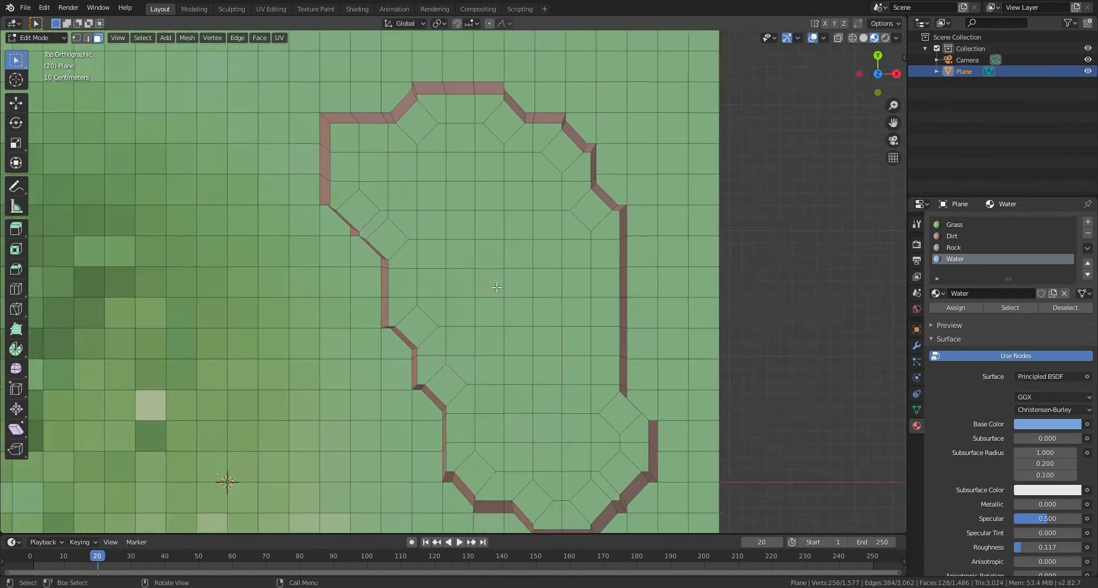
key(c)
mouse_move(463, 277)
mouse_down()
mouse_move(415, 205)
mouse_move(509, 194)
mouse_move(570, 243)
mouse_up()
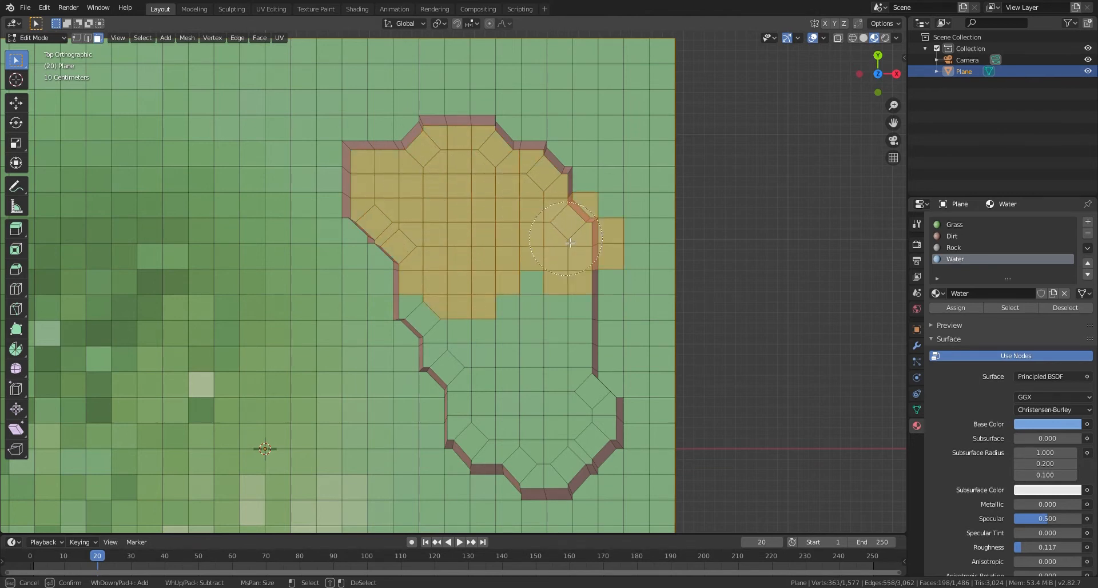
shift+click(614, 235)
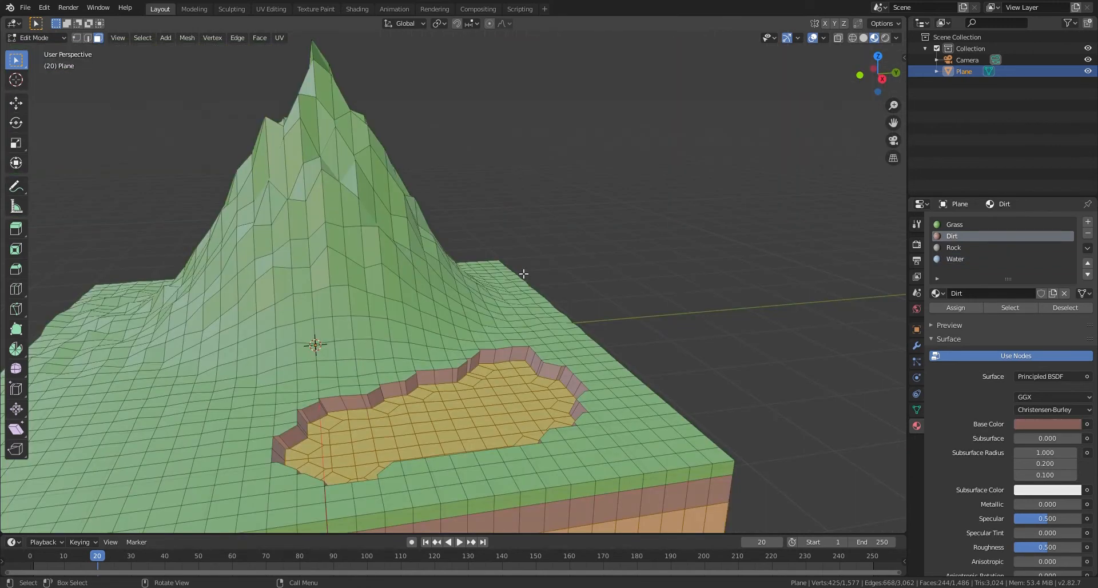
shift+middle_drag(489, 338, 609, 263)
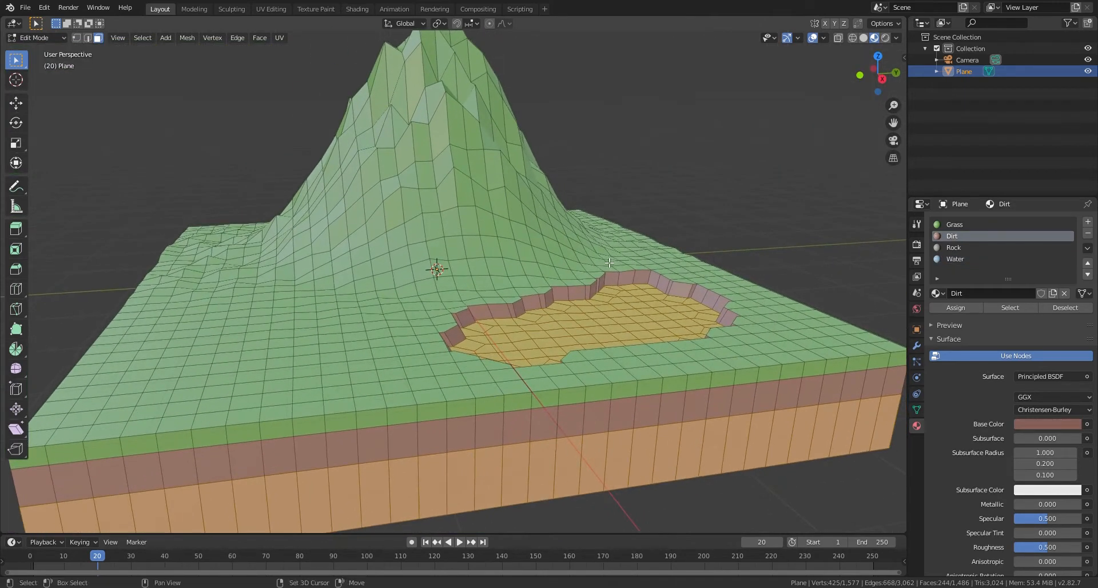
alt+shift+click(799, 430)
middle_drag(702, 324, 743, 347)
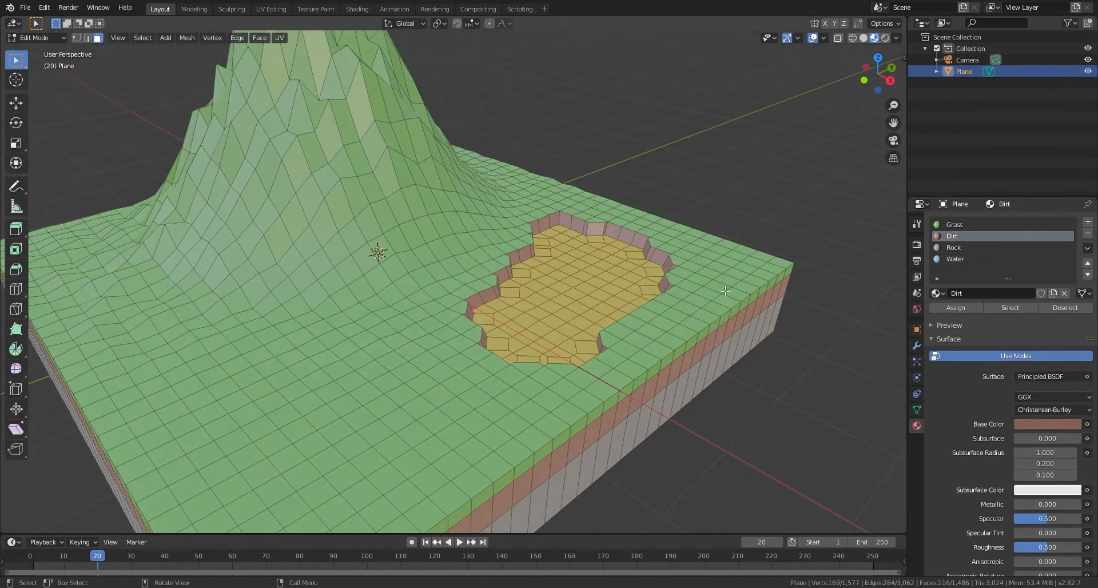
click(942, 261)
click(955, 308)
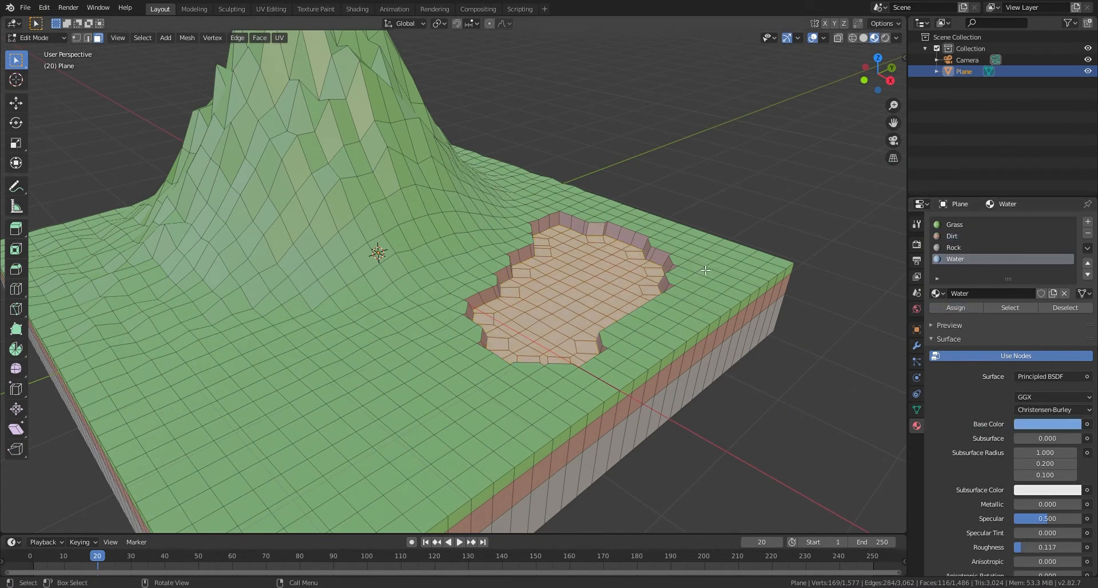
key(Tab)
middle_drag(743, 277, 650, 260)
In a front wireframe view, circle-select the faces of the mountain's upper half on all sides and assign the Rock material to them.
key(KP_1)
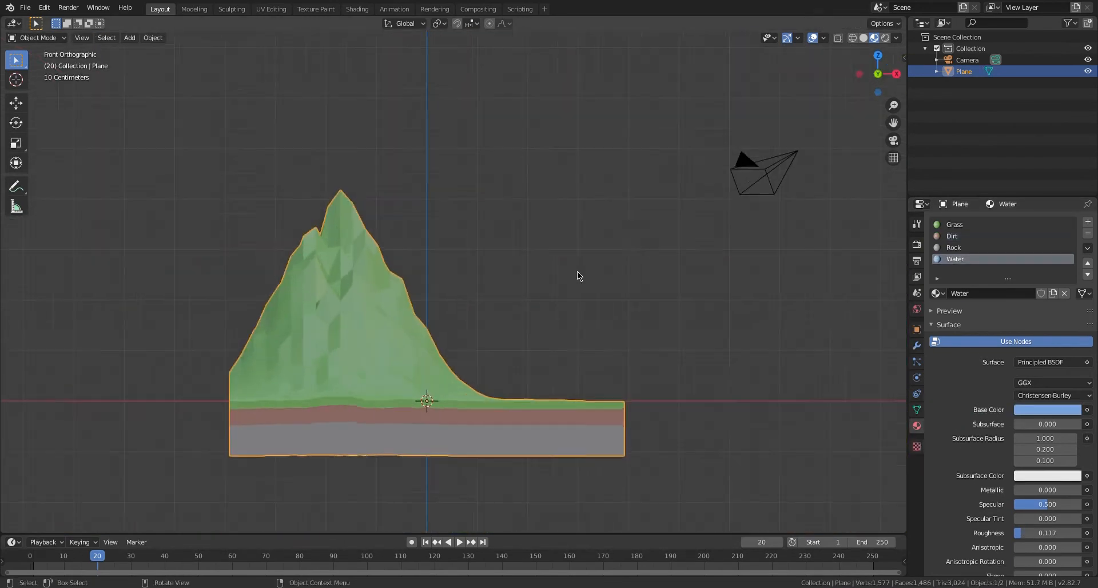
scroll(514, 289, up, 1)
shift+middle_drag(481, 287, 658, 269)
scroll(636, 272, up, 1)
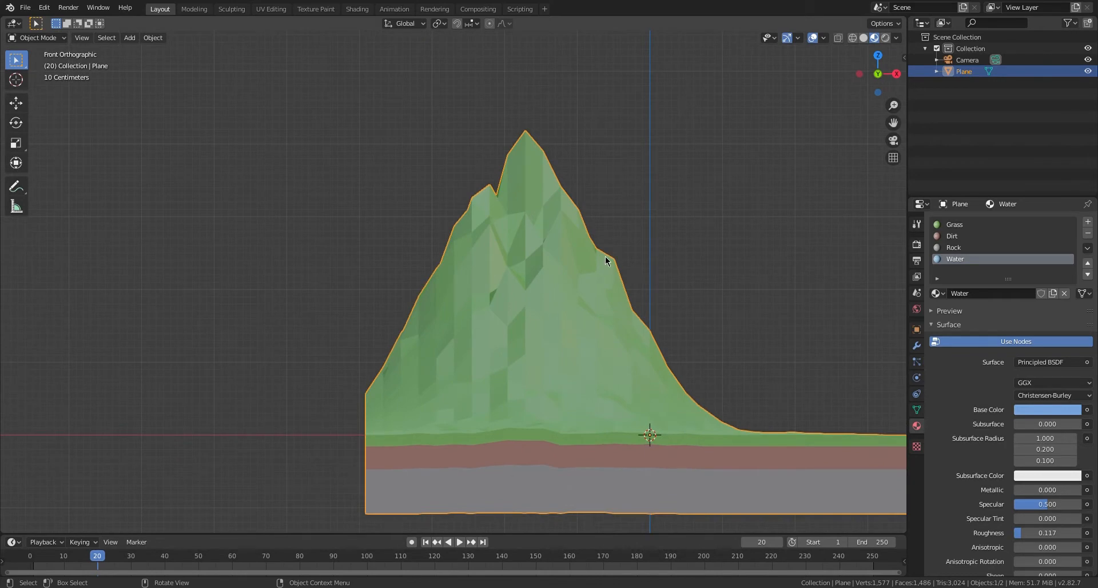
key(Tab)
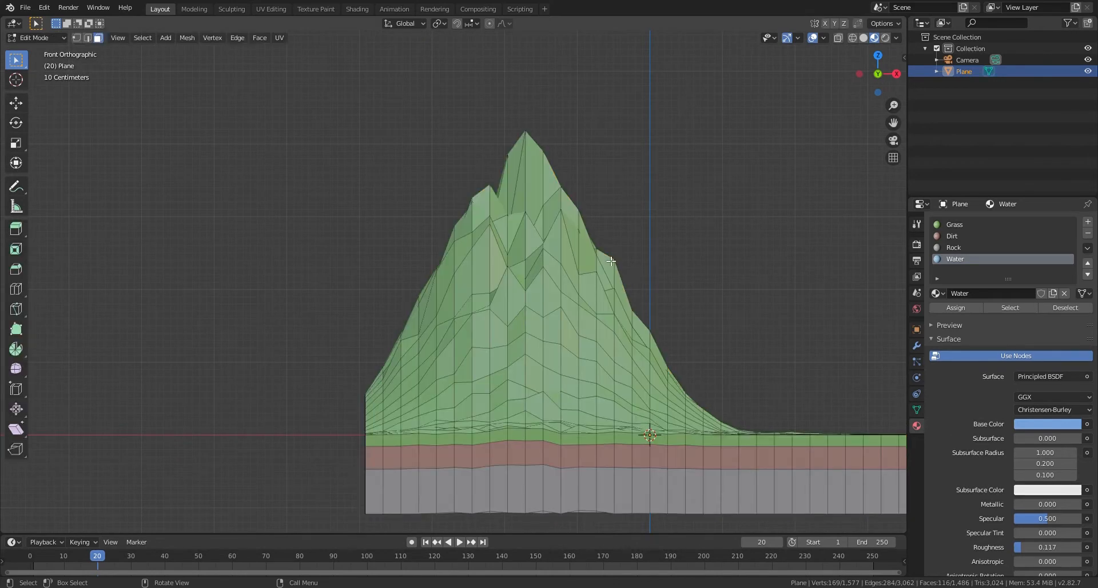
click(853, 39)
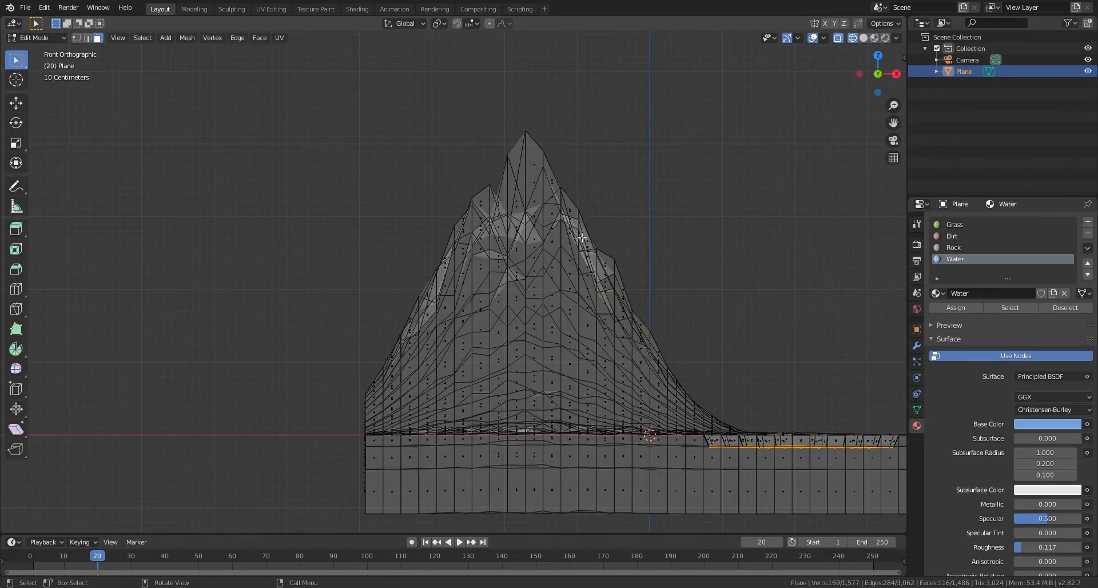
scroll(642, 256, down, 3)
scroll(642, 255, up, 3)
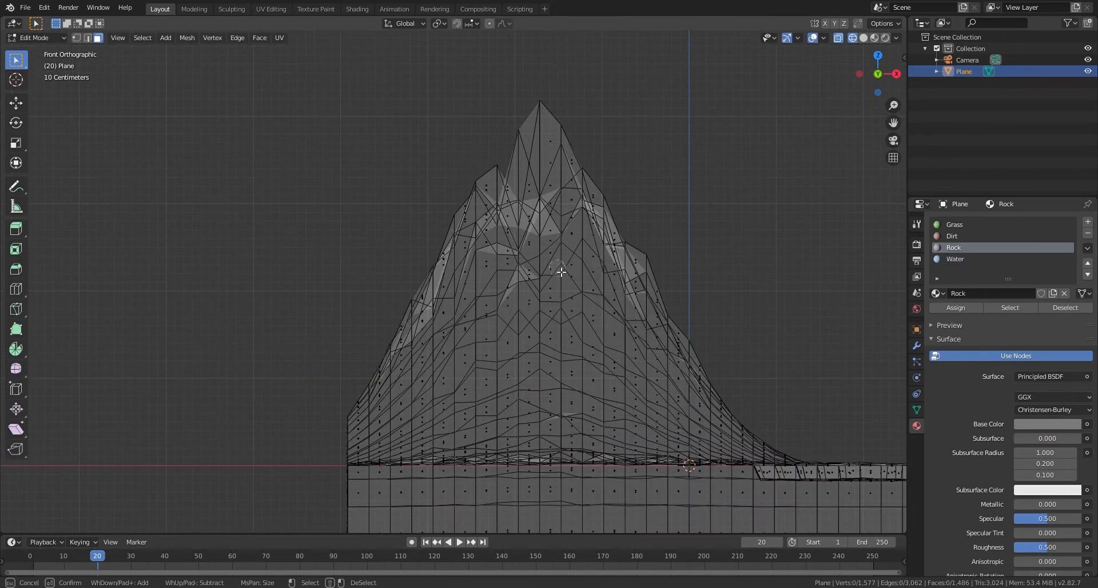
key(c)
scroll(558, 267, down, 10)
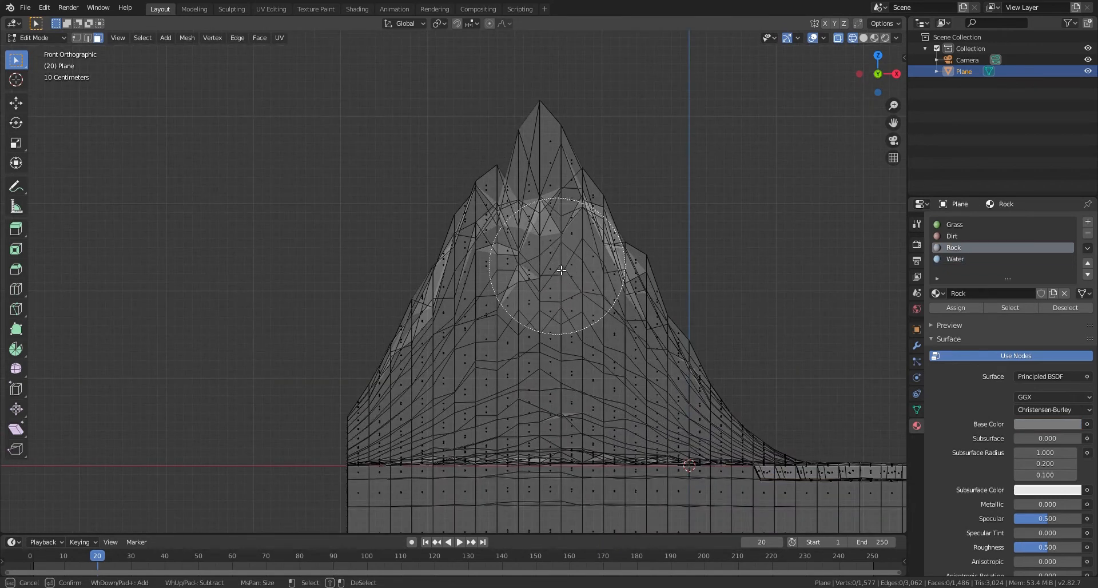
mouse_move(557, 140)
mouse_down()
mouse_move(550, 196)
mouse_move(589, 245)
mouse_move(564, 294)
mouse_move(658, 287)
mouse_move(728, 227)
mouse_up()
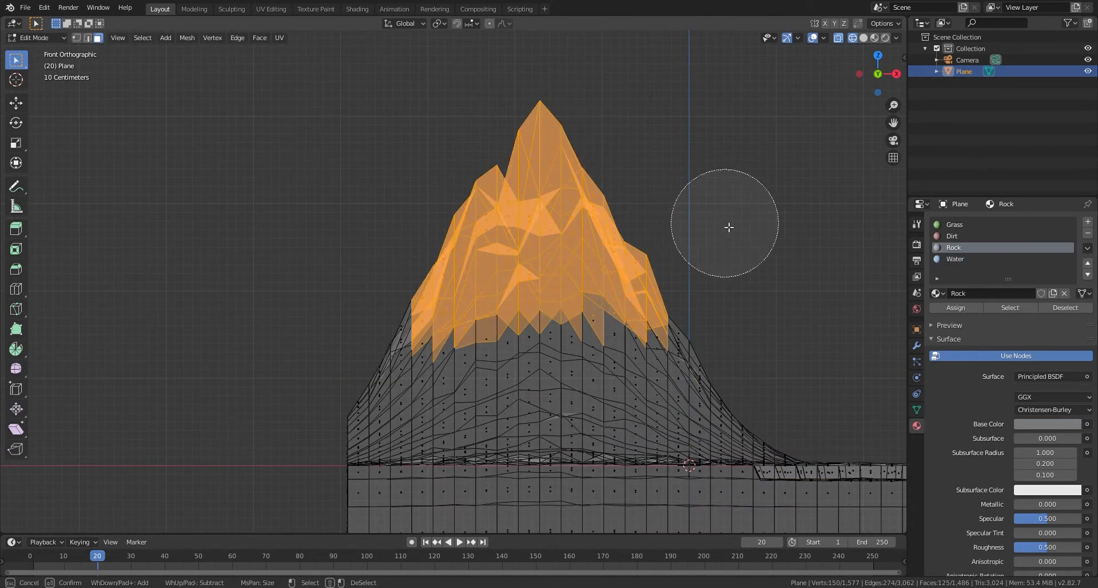
key(Escape)
drag(878, 71, 884, 48)
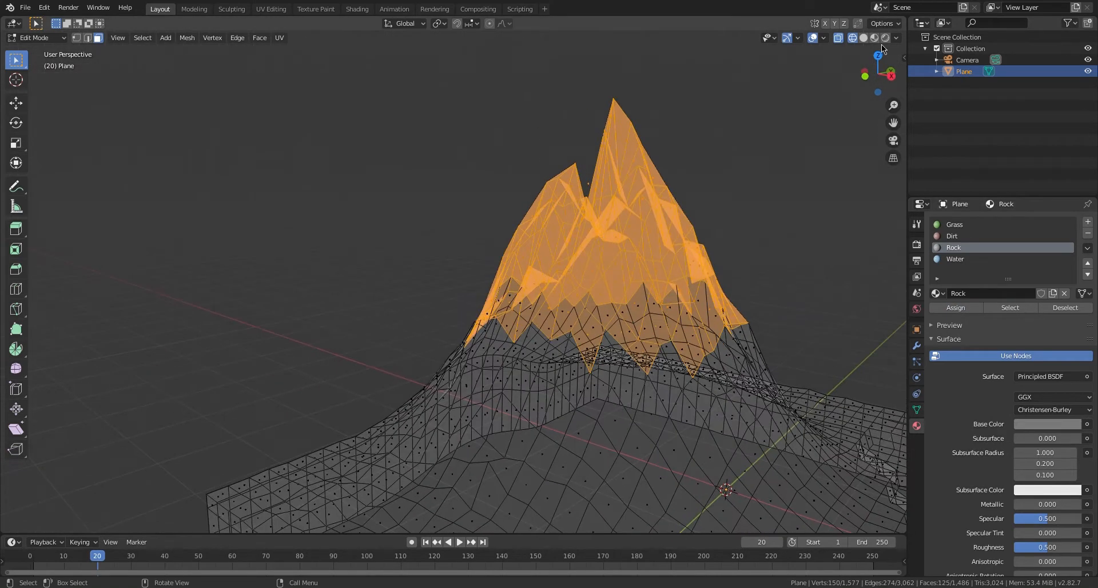
click(874, 37)
scroll(706, 186, down, 3)
key(Tab)
mouse_move(746, 228)
middle_down()
mouse_move(593, 227)
mouse_move(764, 222)
middle_up()
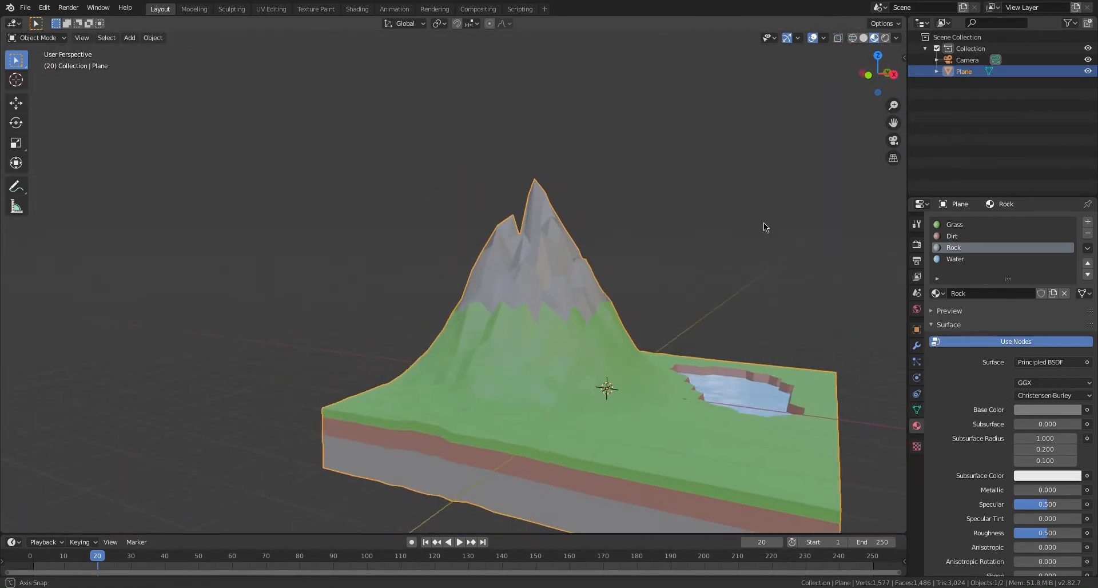
Add a fifth material to the terrain and name it Snow, keeping its white base color.
key(KP_1)
key(Tab)
key(shift+z)
click(1088, 222)
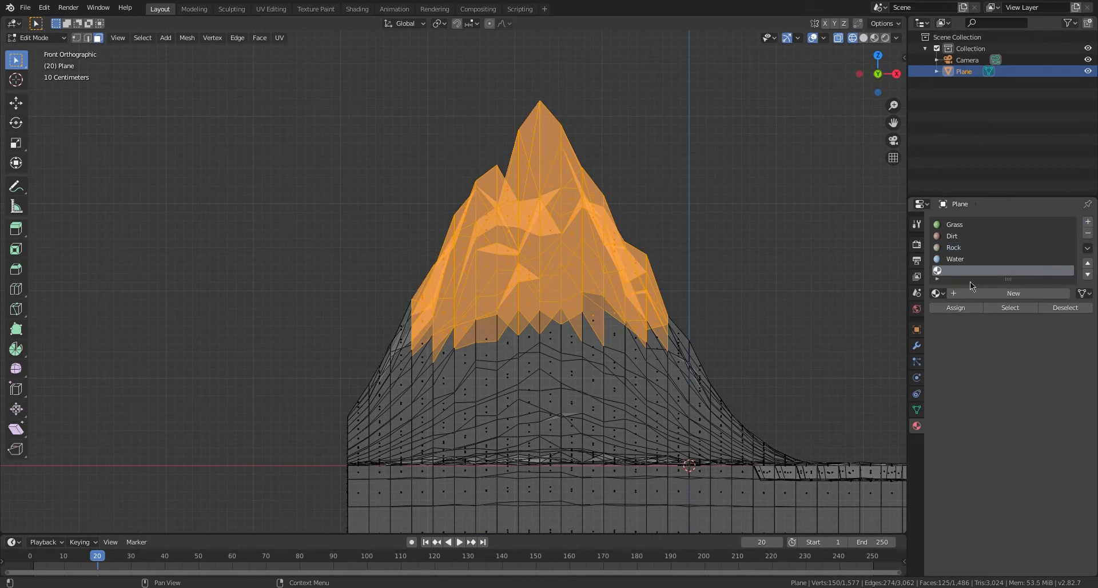
click(971, 293)
double_click(971, 294)
text(Snow)
key(Return)
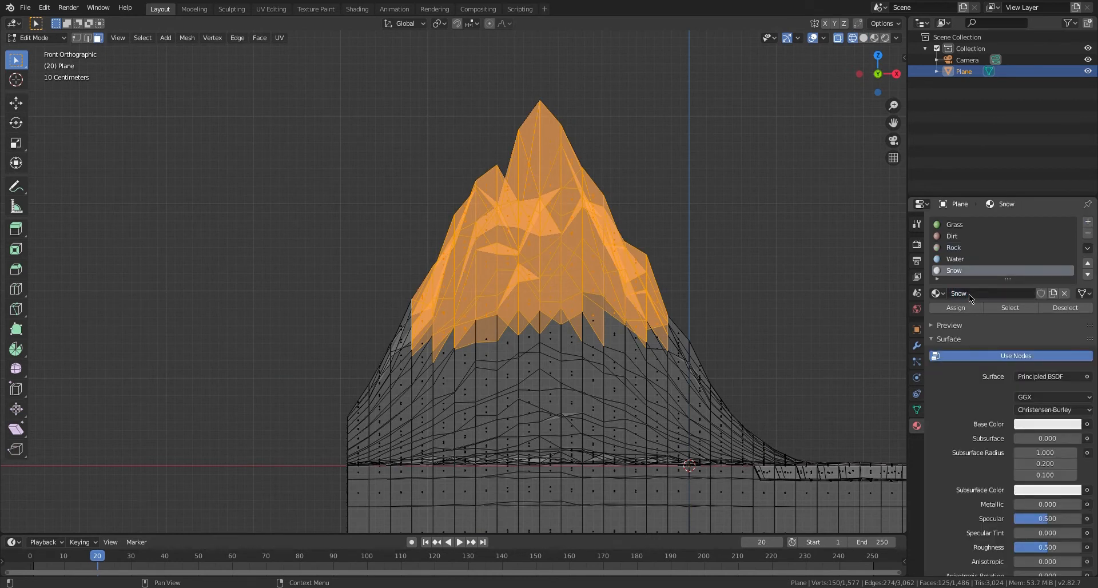
In the front wireframe view, circle-select the faces around the mountain's peak and assign the Snow material to them.
click(548, 144)
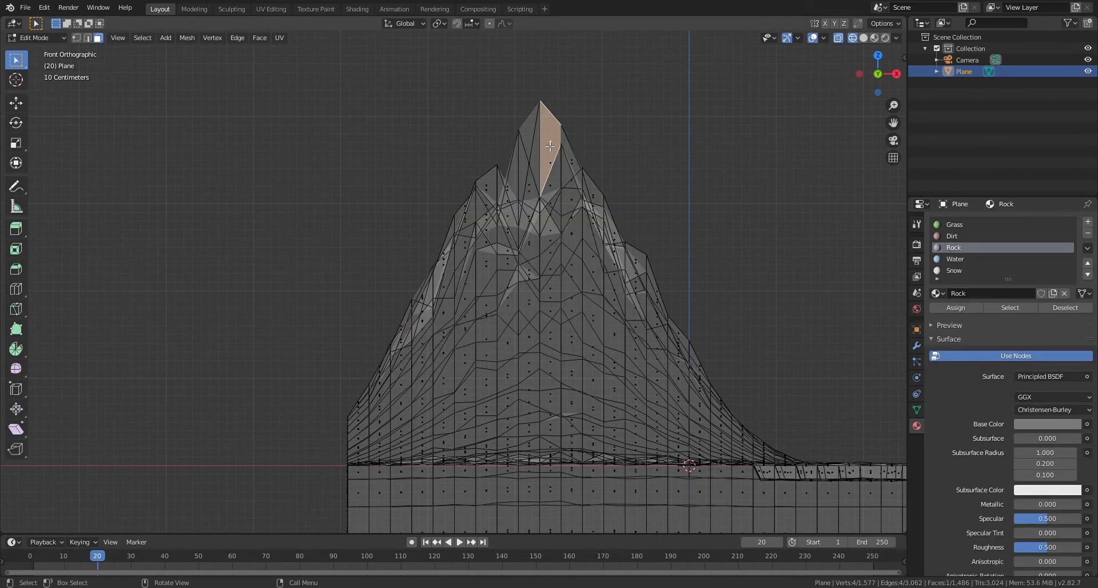
key(c)
mouse_move(549, 146)
mouse_down()
mouse_move(538, 139)
mouse_move(473, 164)
mouse_move(564, 135)
mouse_move(600, 143)
mouse_up()
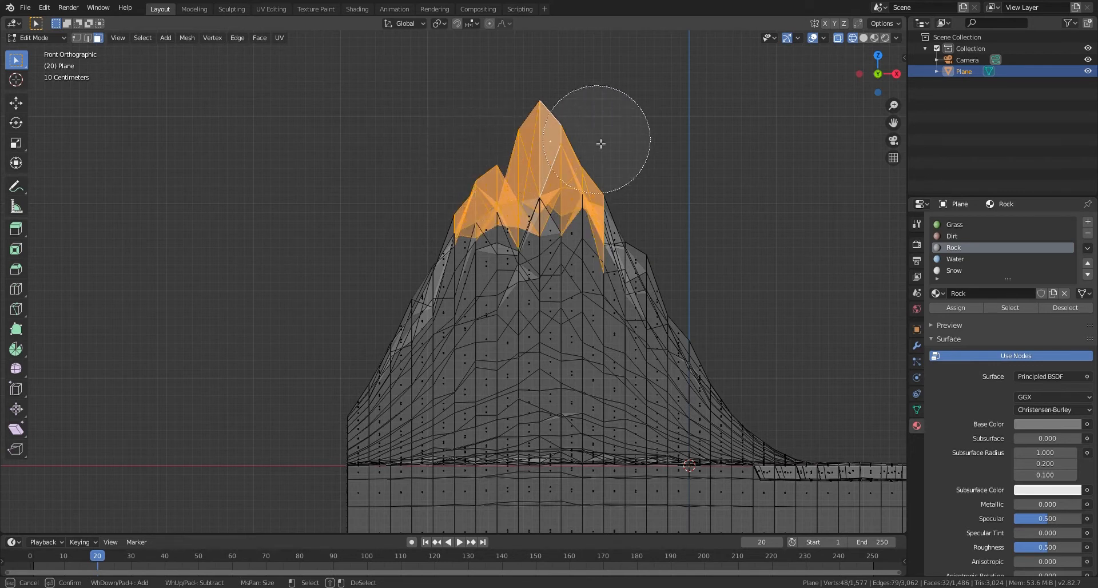
right_click(600, 143)
key(c)
click(617, 213)
right_click(623, 137)
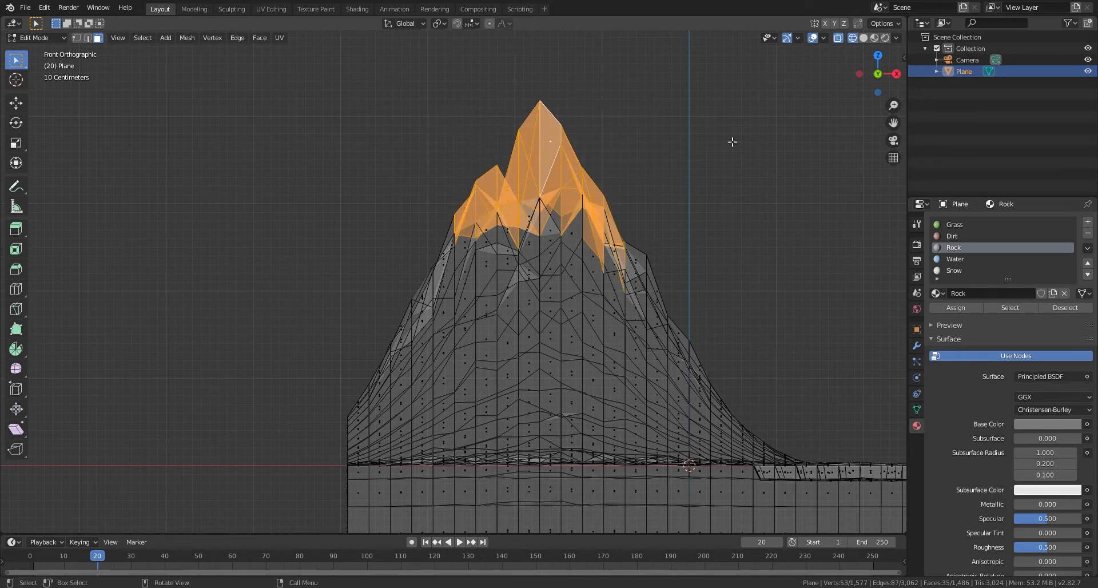
click(954, 270)
click(956, 308)
key(Tab)
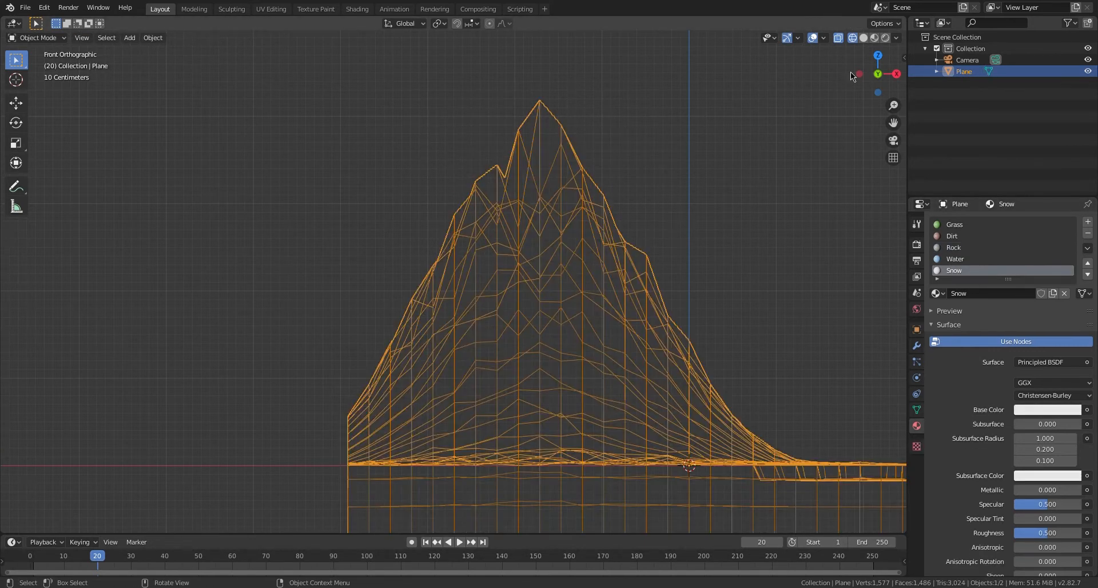
click(876, 37)
middle_drag(767, 154, 668, 192)
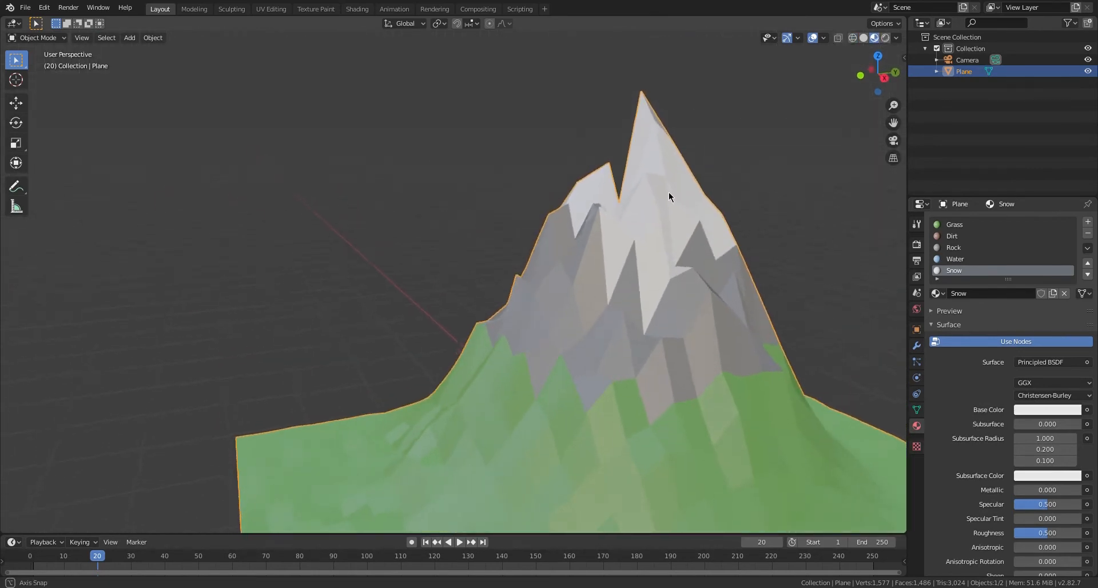
scroll(703, 206, down, 3)
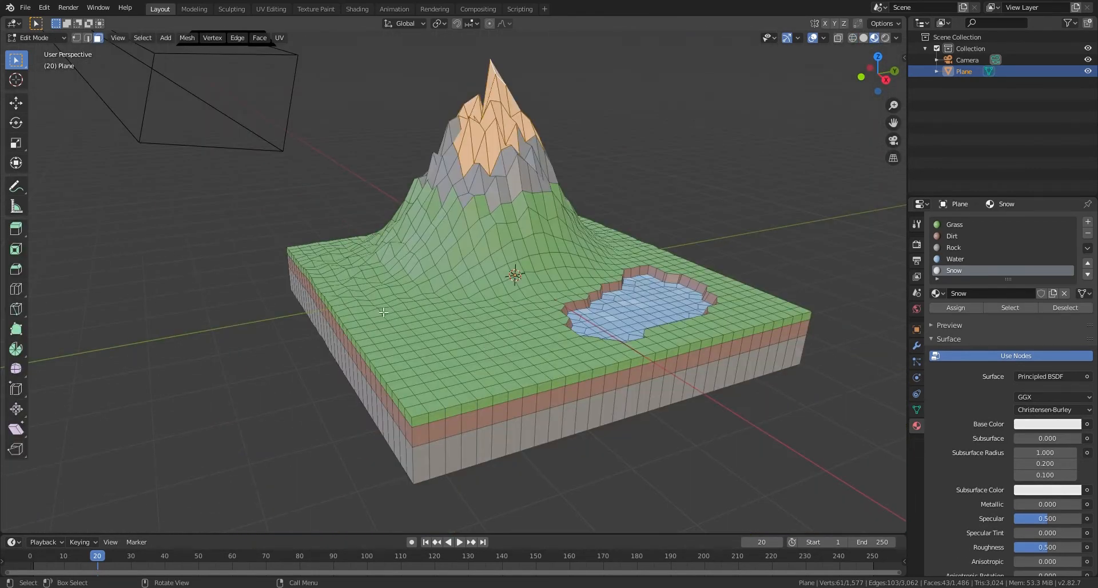
In edge select mode, clear the selection and select the top rim edges along all four sides of the block.
click(87, 38)
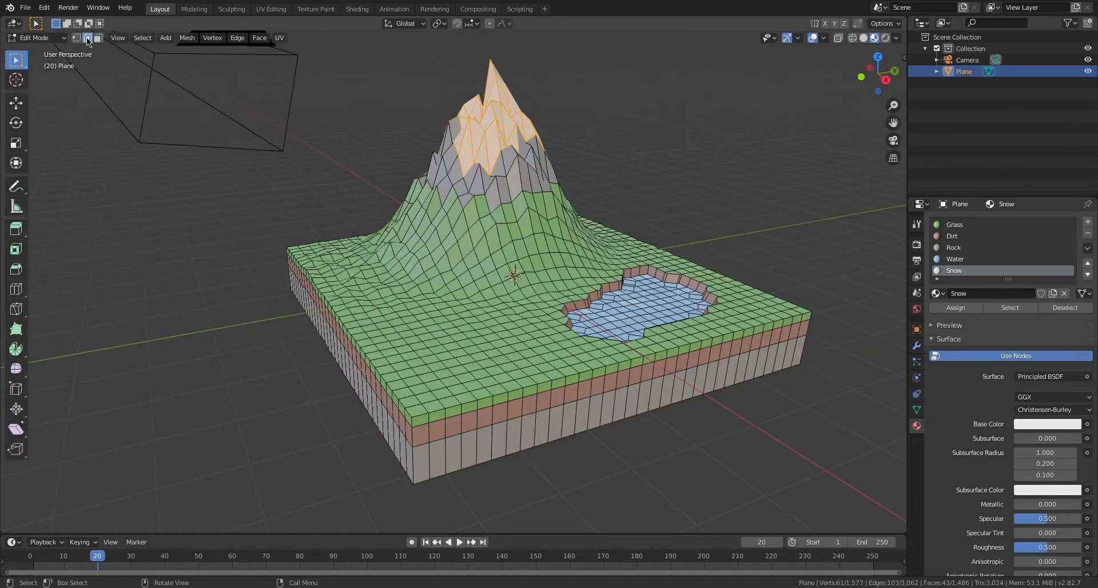
key(alt+a)
alt+click(453, 407)
alt+shift+click(408, 413)
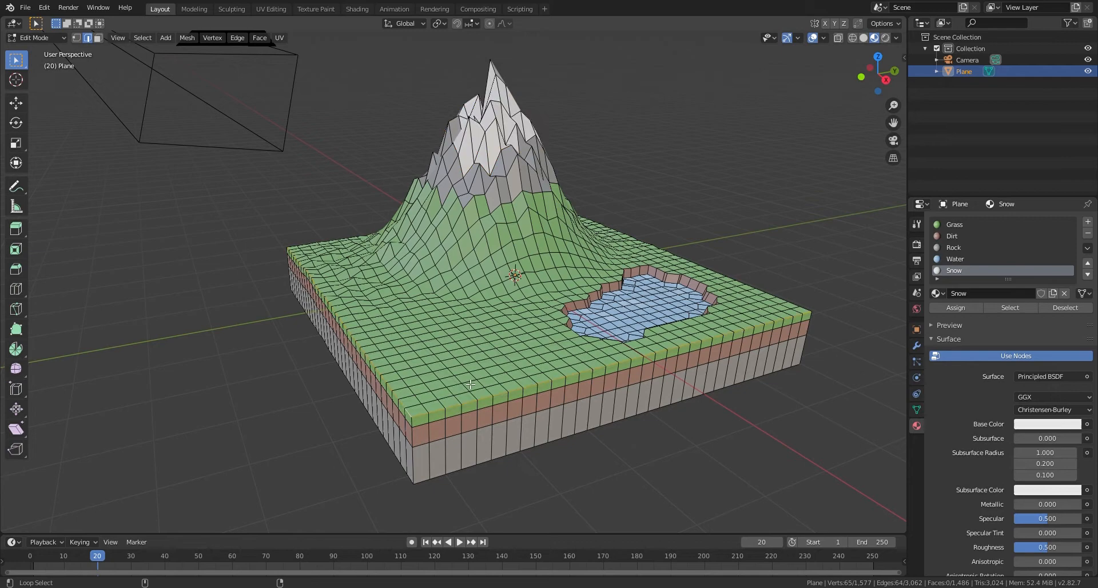
alt+shift+click(796, 307)
middle_drag(795, 307, 532, 314)
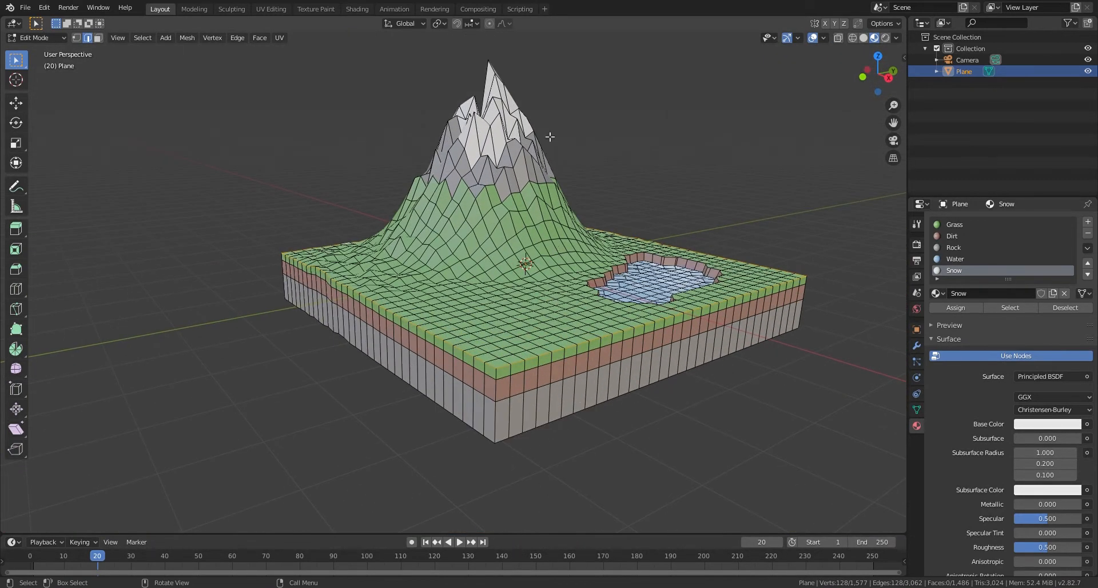
Lower the selected rim edges slightly along Z using proportional editing with Random falloff, then leave edit mode.
click(490, 23)
click(505, 23)
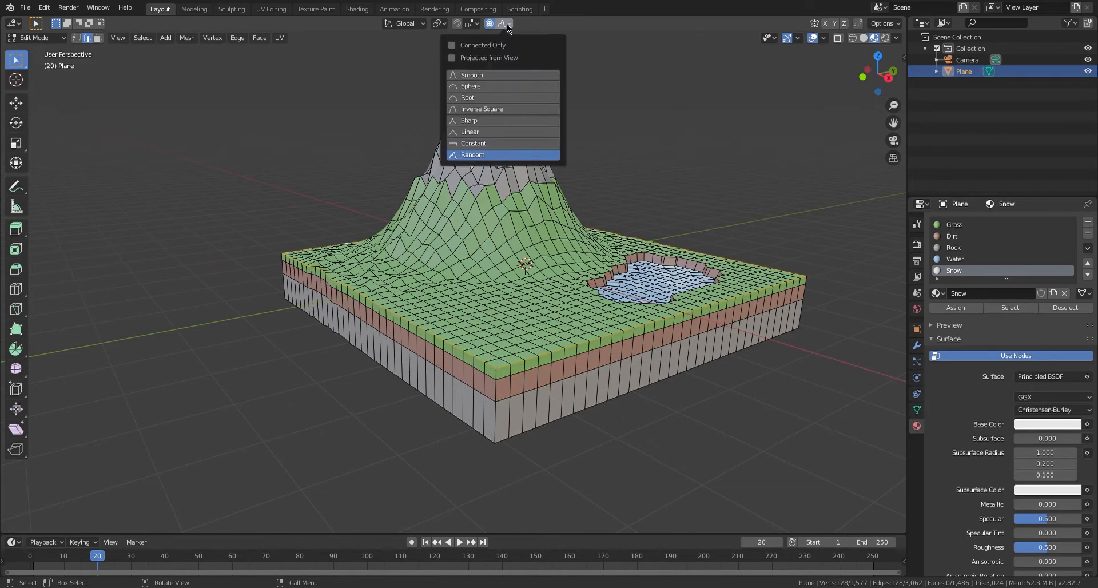
key(g)
key(z)
right_click(703, 317)
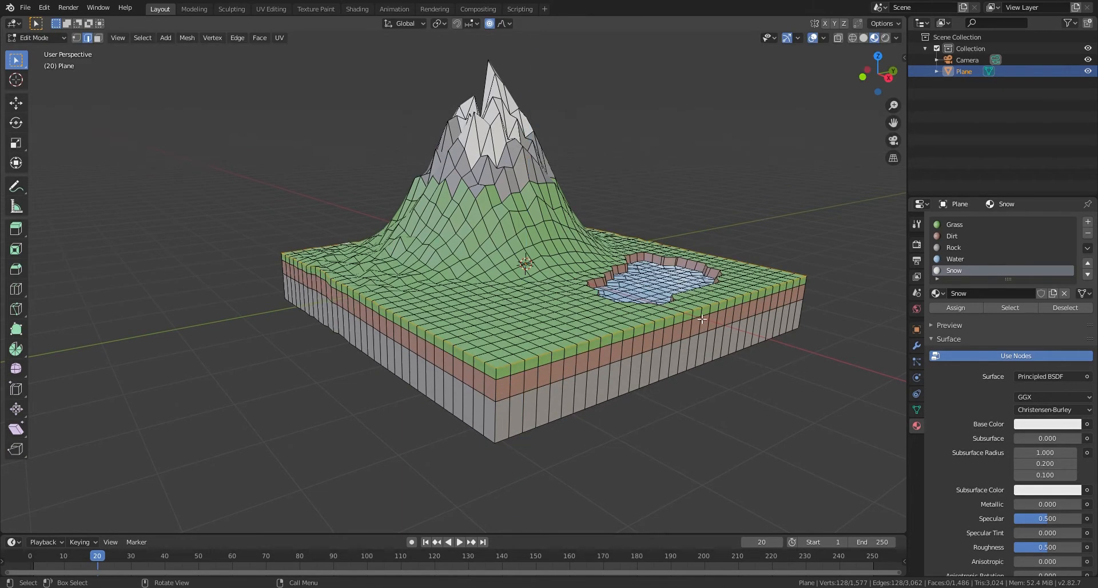
key(g)
key(z)
scroll(703, 317, up, 3)
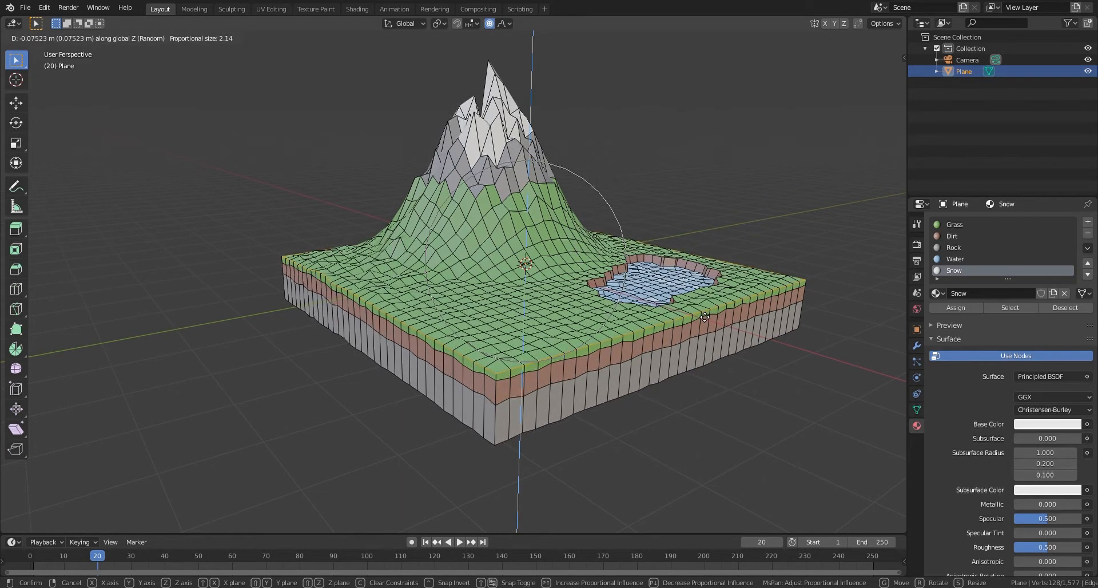
click(760, 229)
key(Tab)
middle_drag(772, 247, 829, 260)
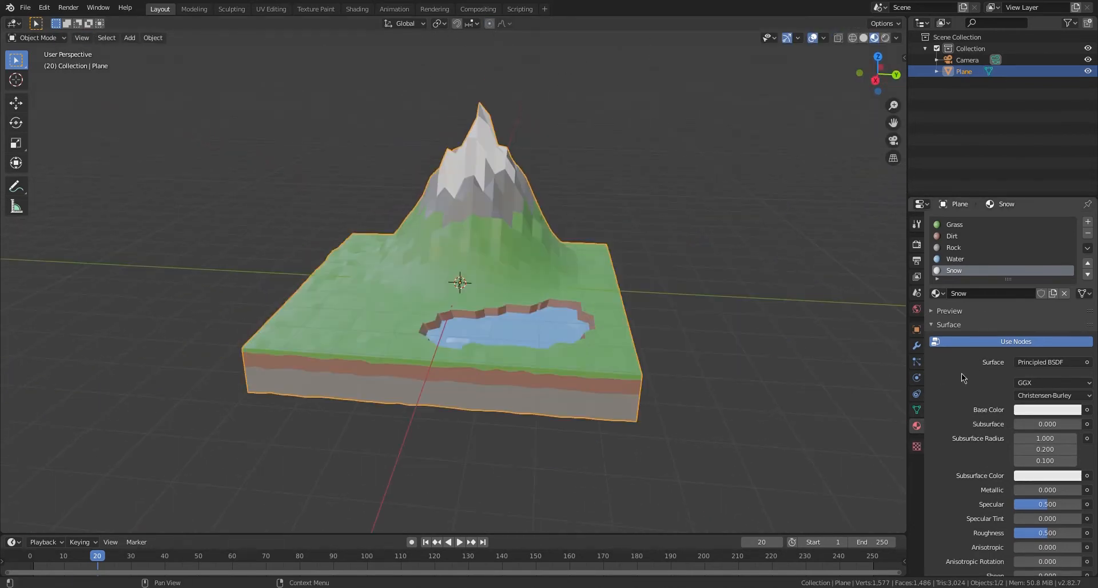
Add a Triangulate modifier to the terrain and set its quad method to Beauty.
click(918, 348)
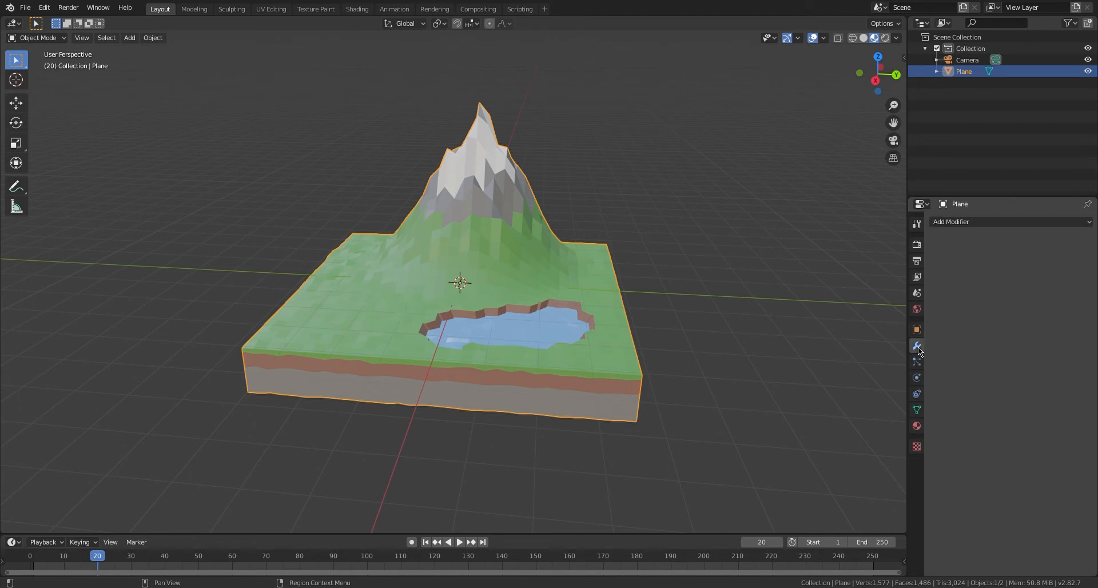
click(959, 224)
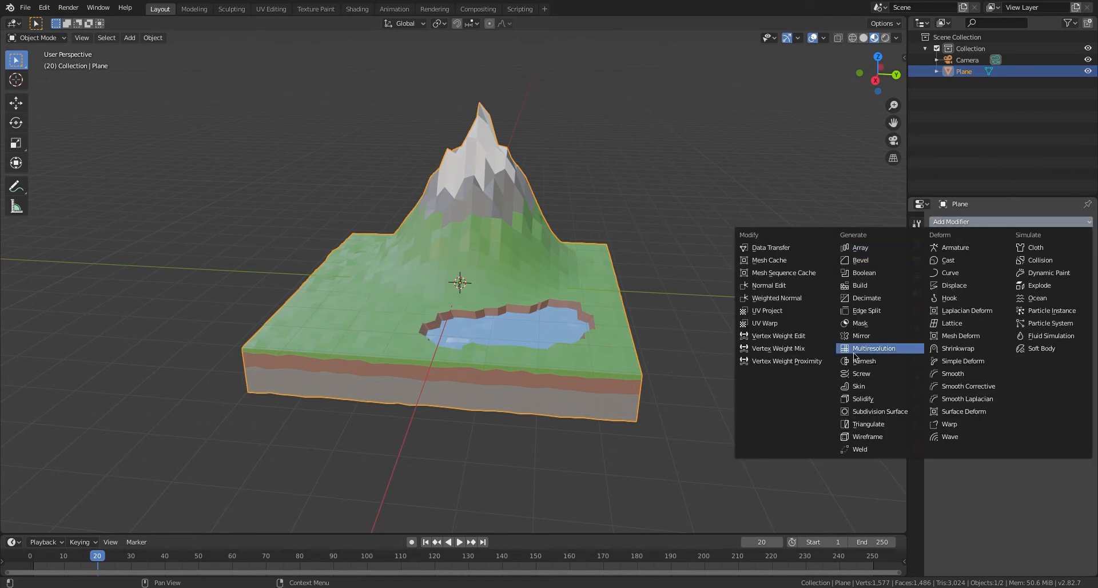
click(870, 424)
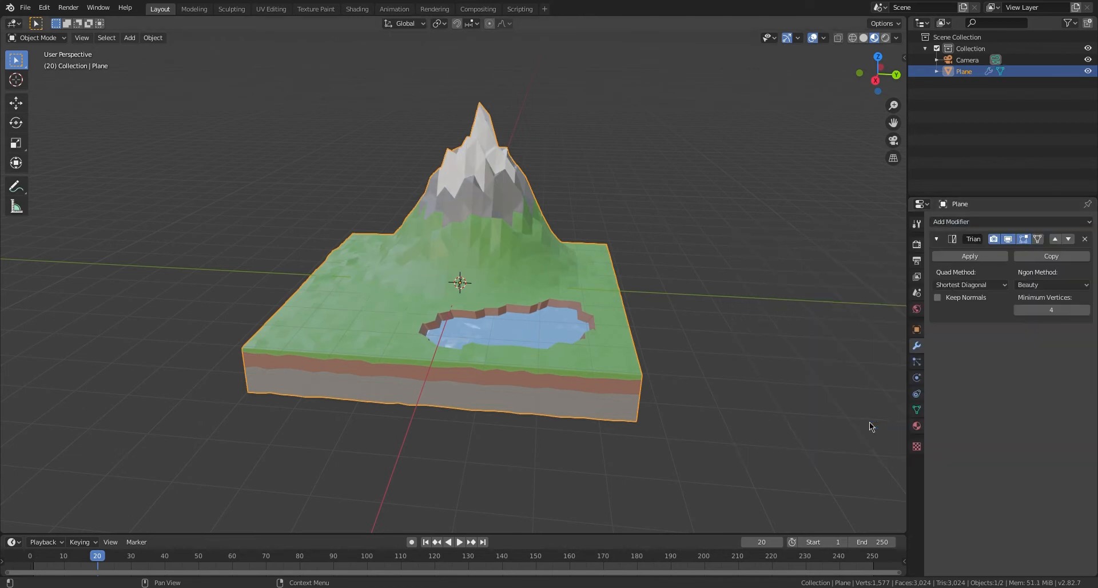
middle_drag(528, 292, 581, 300)
scroll(581, 300, up, 3)
scroll(567, 300, up, 2)
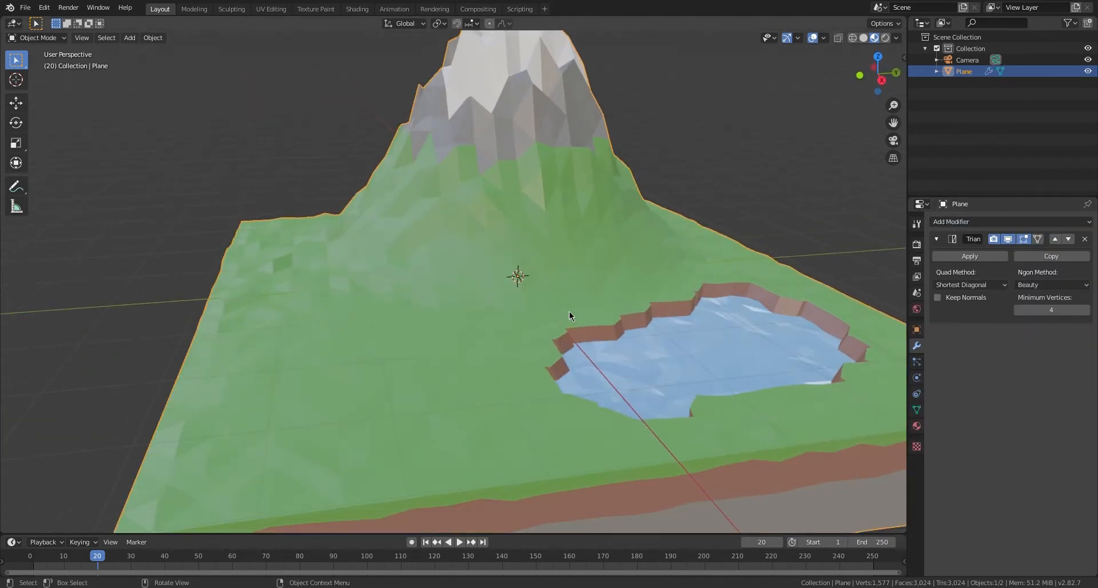
click(1008, 239)
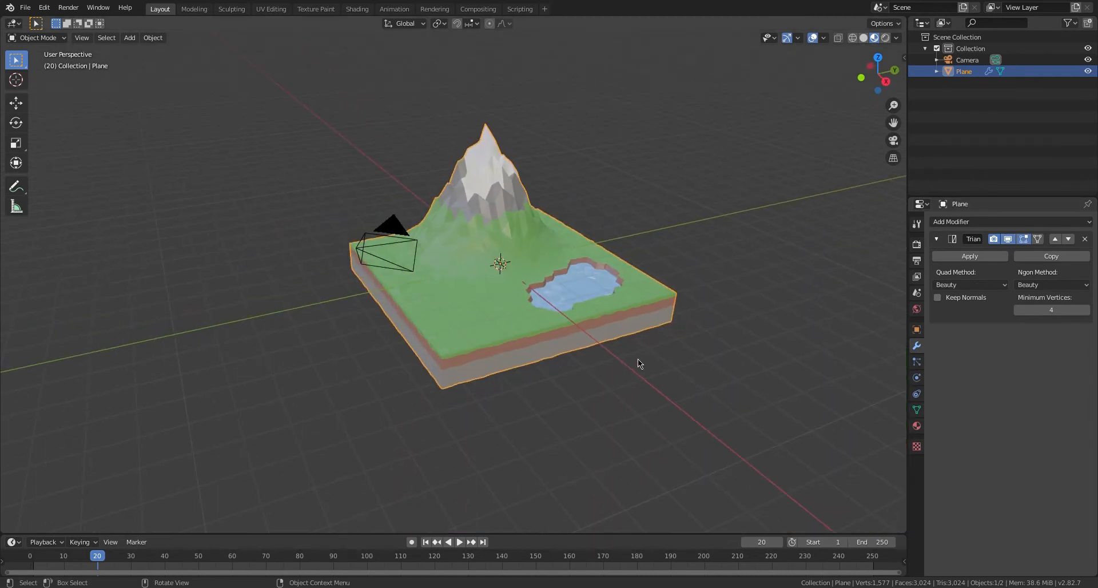
Move the terrain block along the X axis, well clear of the world origin and behind the camera.
key(g)
key(x)
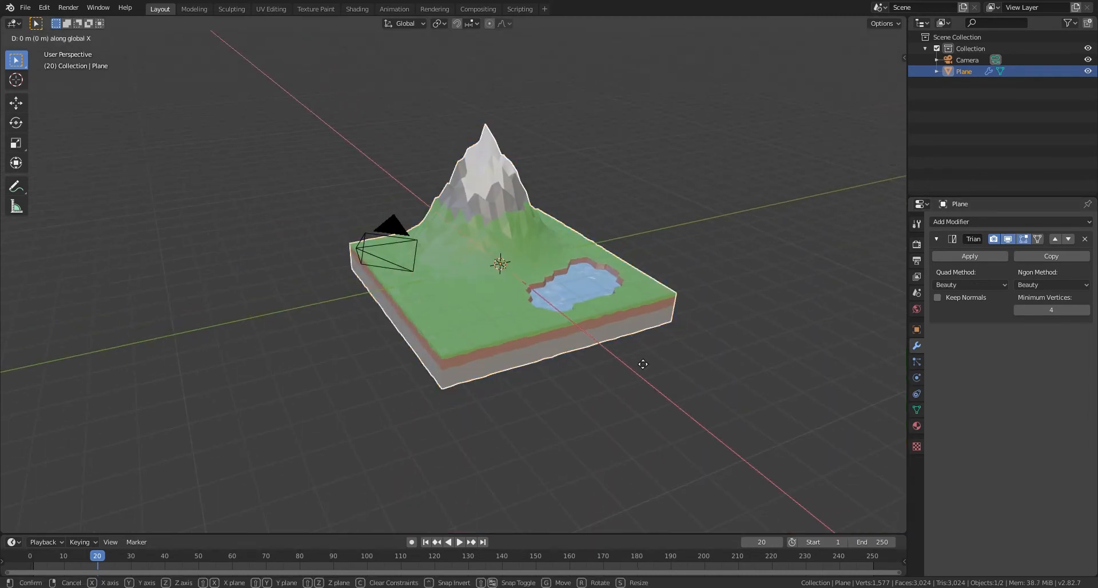
click(506, 195)
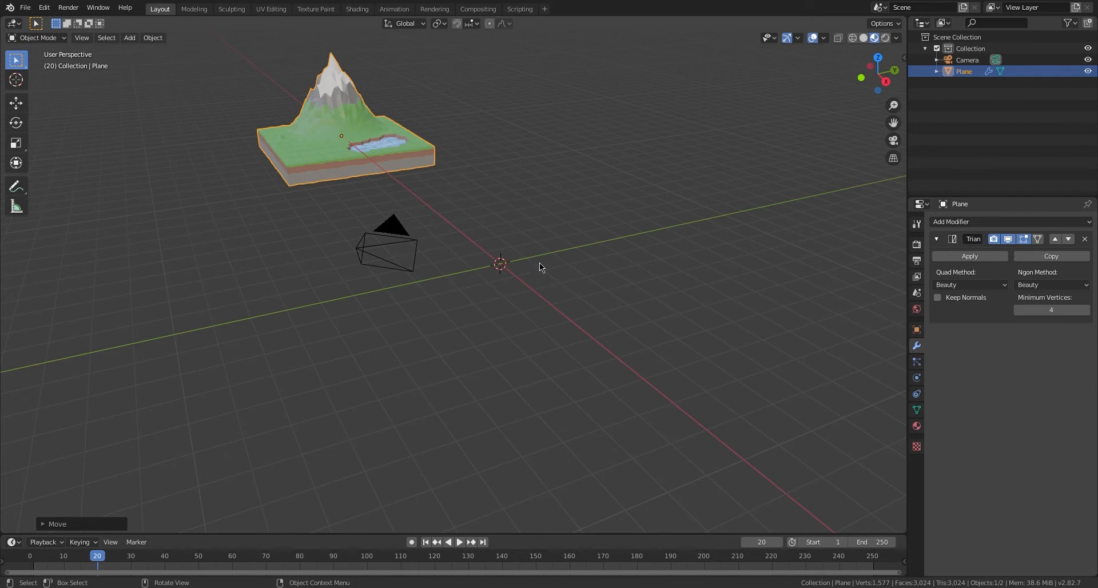
Add a cylinder mesh at the world origin with 8 vertices as the tree trunk.
scroll(540, 264, up, 1)
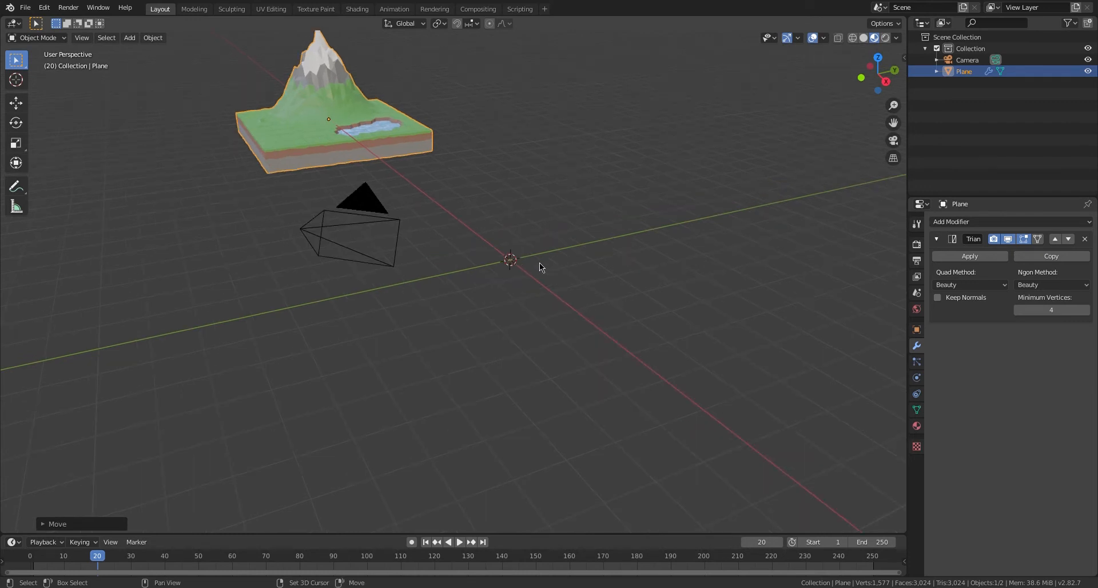
key(shift+a)
mouse_move(540, 262)
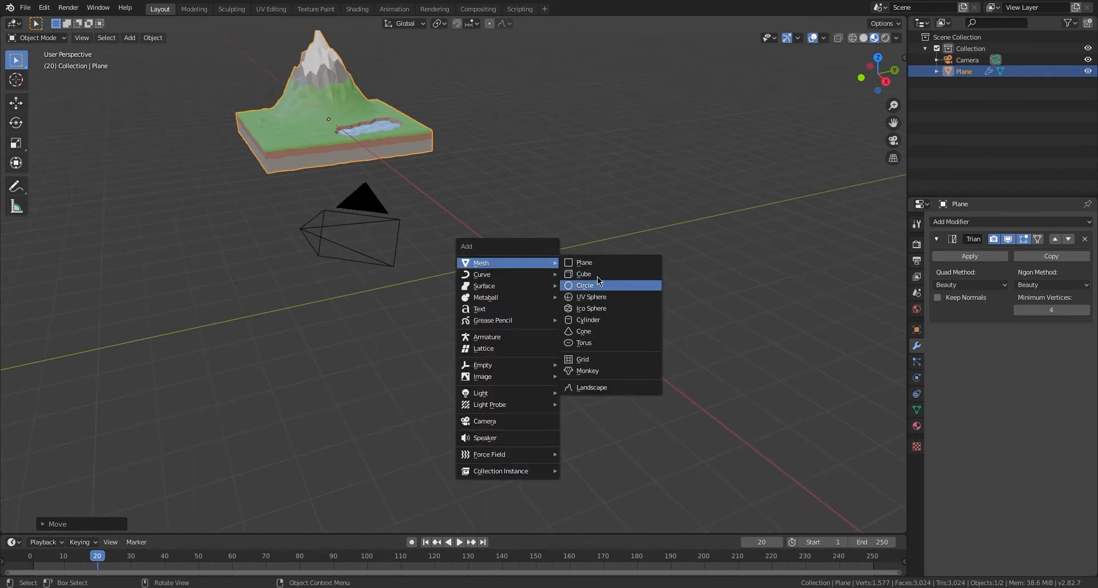
click(602, 320)
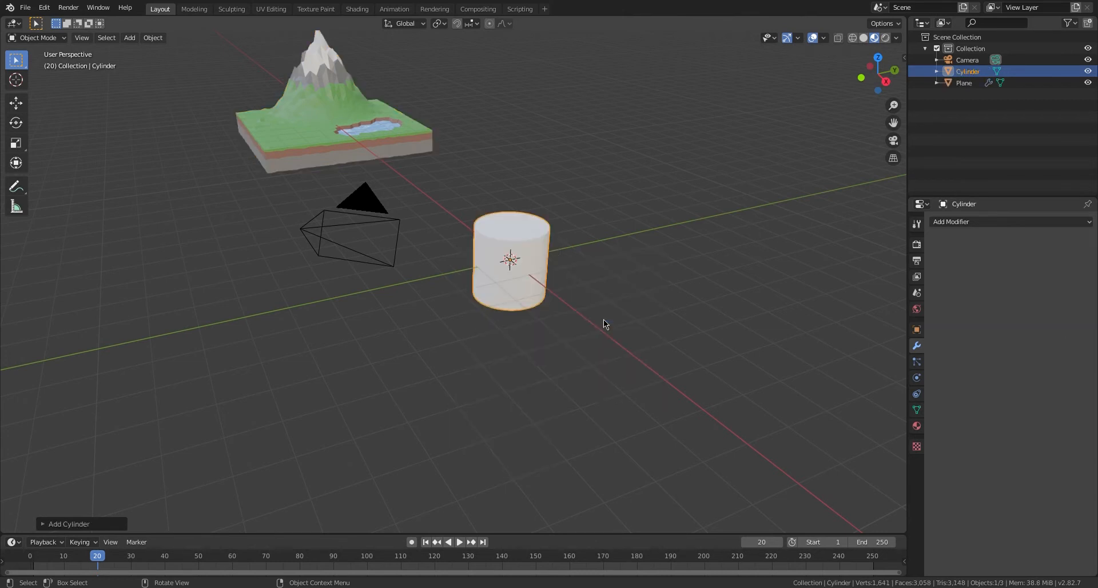
click(43, 523)
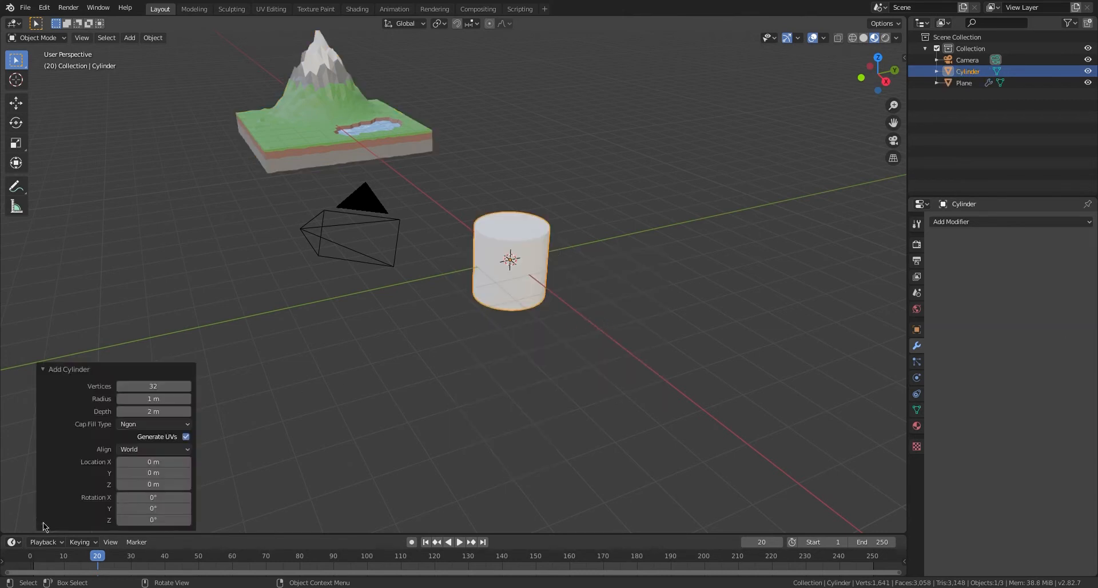
click(176, 385)
text(8)
key(Return)
In front view, stretch the cylinder along Z by a factor of about 2.22.
key(KP_1)
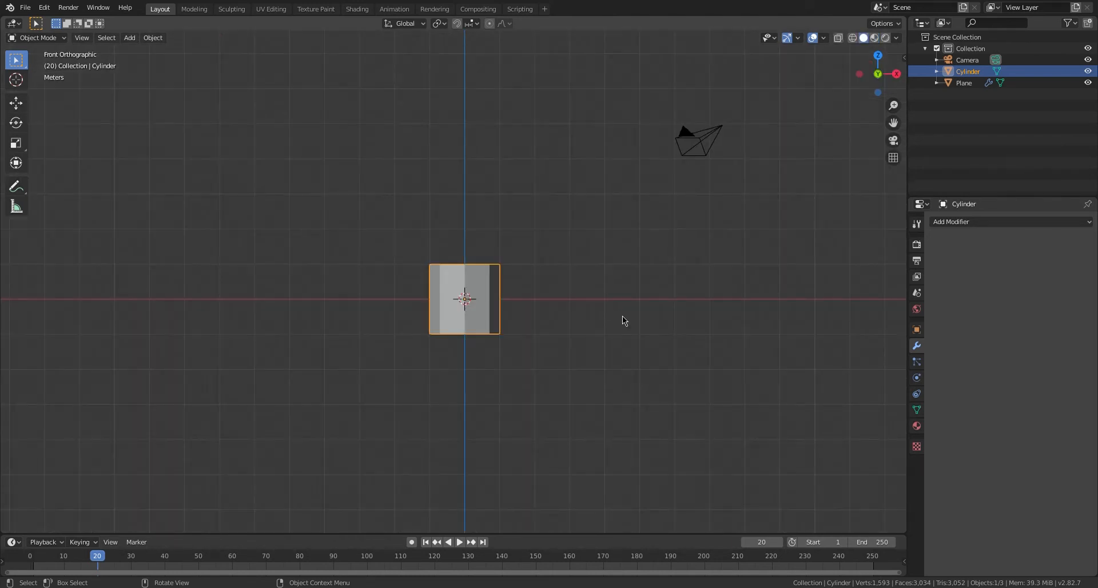
key(s)
key(z)
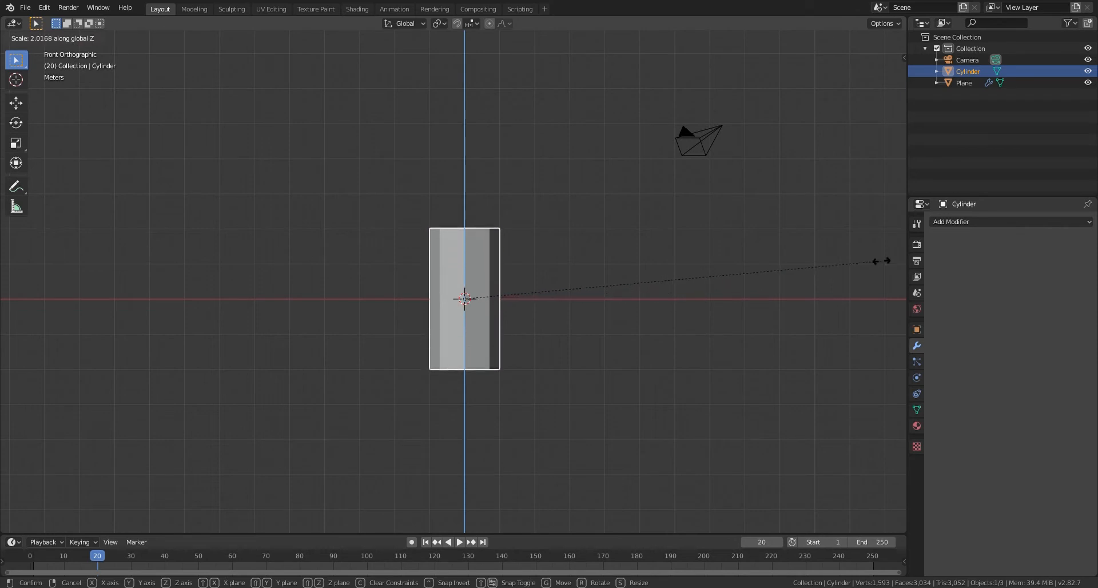
click(63, 260)
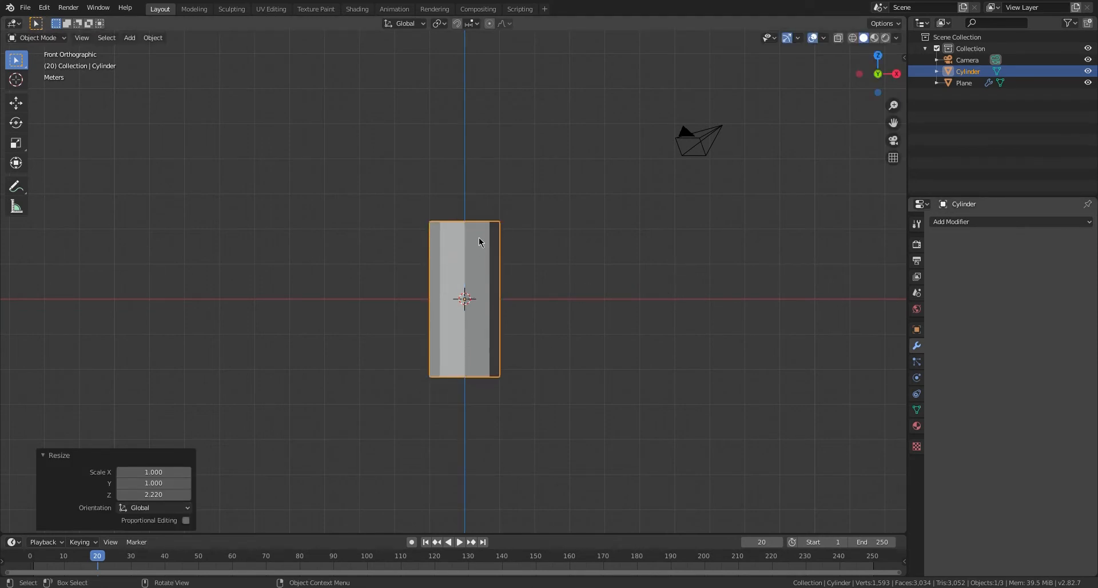
Add a cone mesh with 8 vertices at the world origin for the tree's foliage.
key(shift+a)
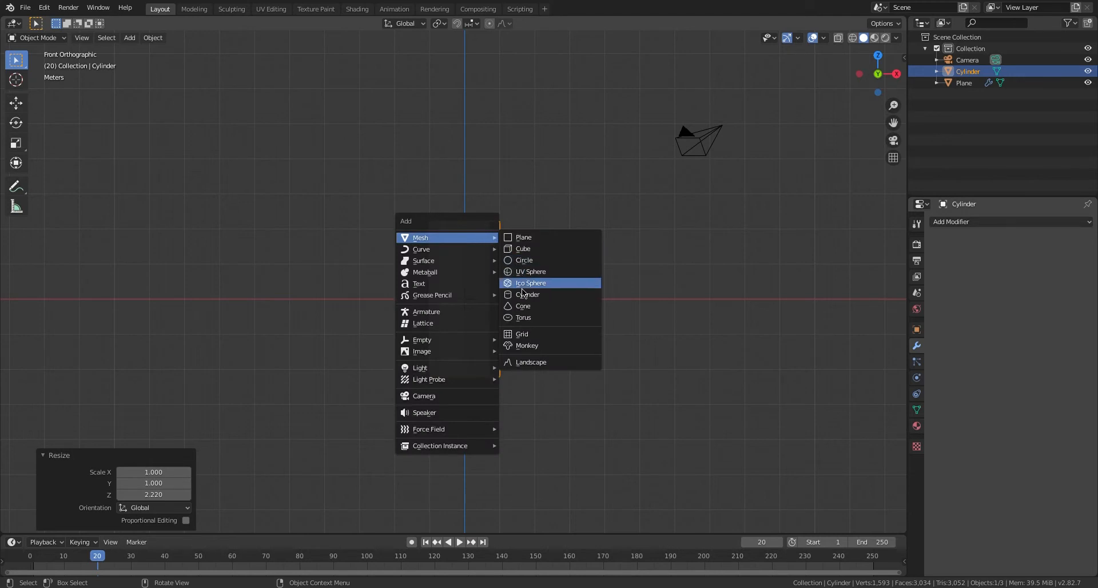
click(525, 307)
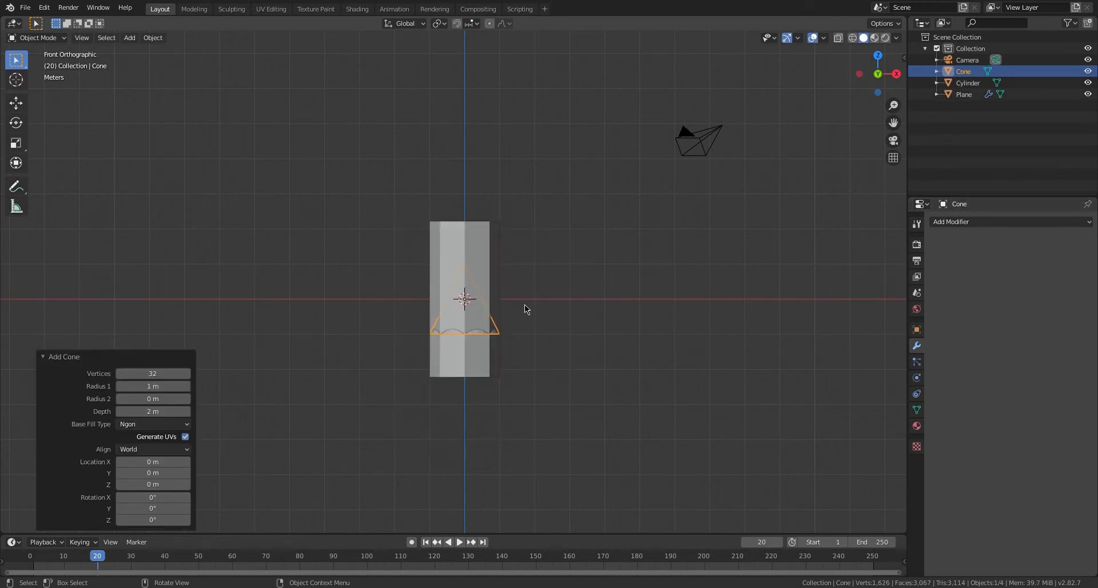
click(156, 378)
text(8)
key(Return)
Scale the cone up wider than the trunk and raise it about 3.49 m along Z.
key(s)
click(639, 276)
key(g)
key(z)
click(626, 203)
scroll(585, 230, down, 4)
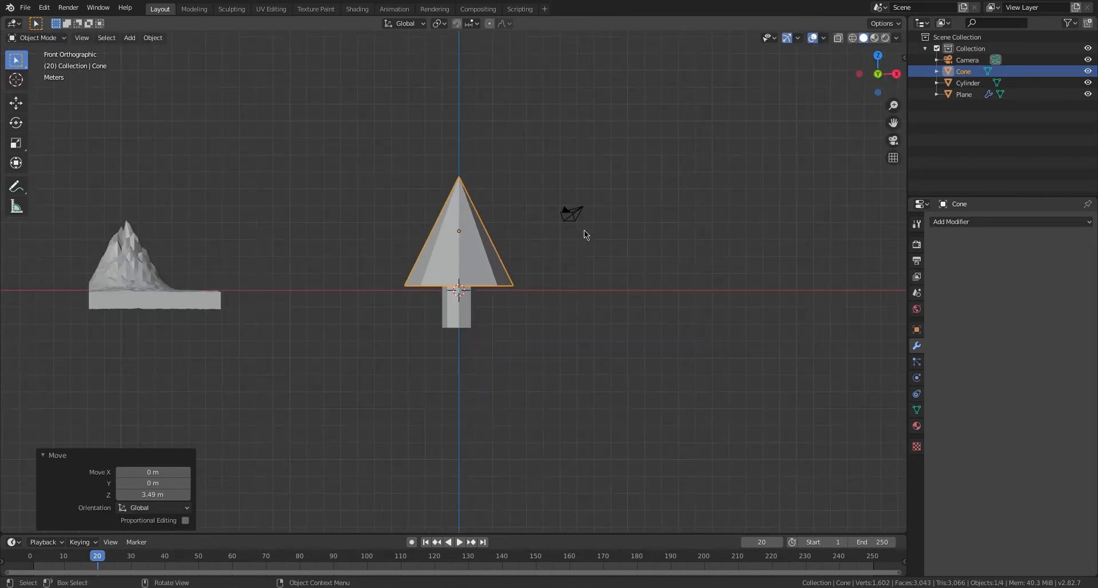
Stretch the cone along Z by a factor of about 2 and raise it about 2.56 m.
middle_drag(584, 230, 529, 252)
key(s)
key(z)
key(g)
key(z)
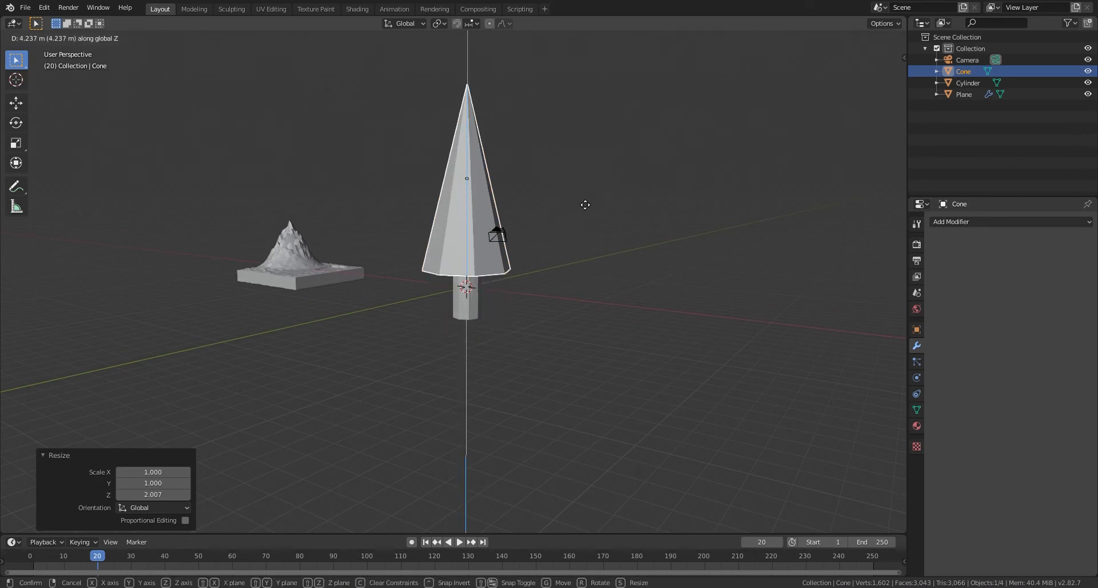
click(635, 302)
Raise the cone about 0.8 m along Z and nudge it slightly higher to expose more of the trunk.
middle_drag(635, 301, 581, 278)
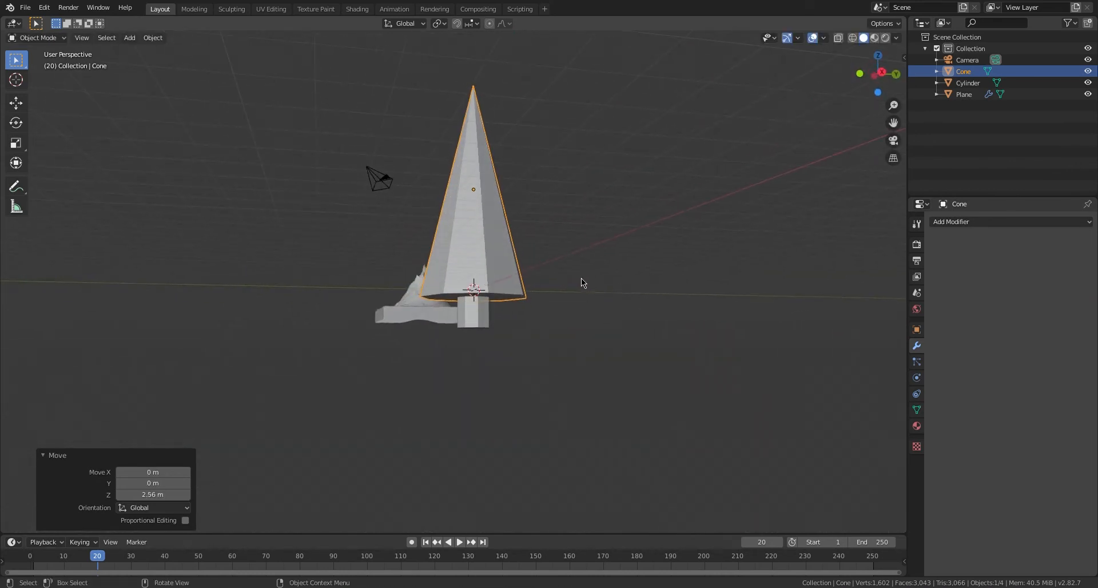
key(g)
key(z)
click(585, 264)
key(g)
key(z)
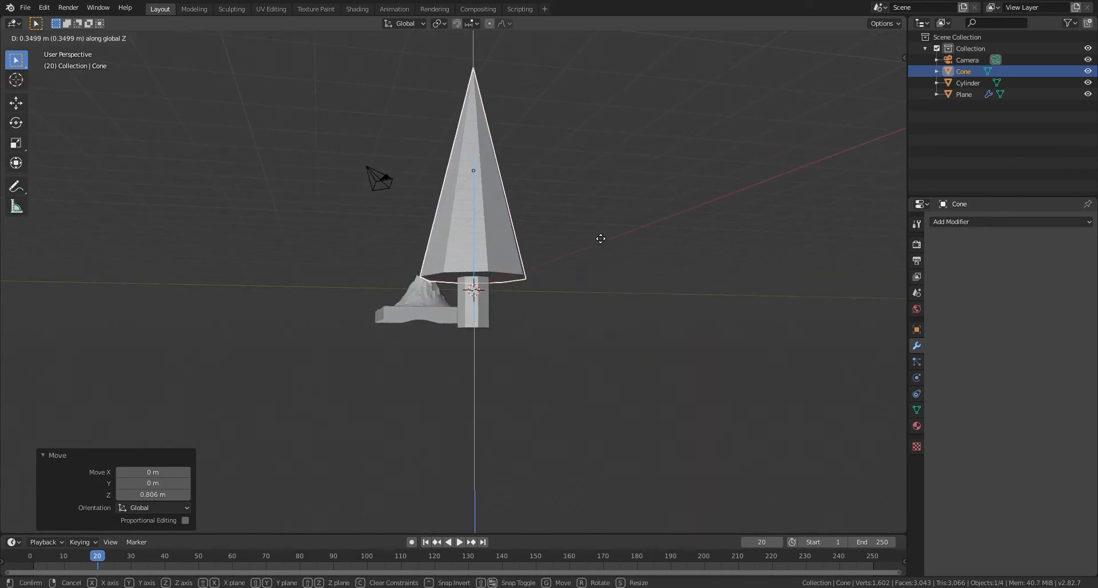
click(597, 234)
Select the trunk cylinder together with the cone and parent the cylinder to the cone as Object.
middle_drag(595, 231, 588, 239)
click(503, 289)
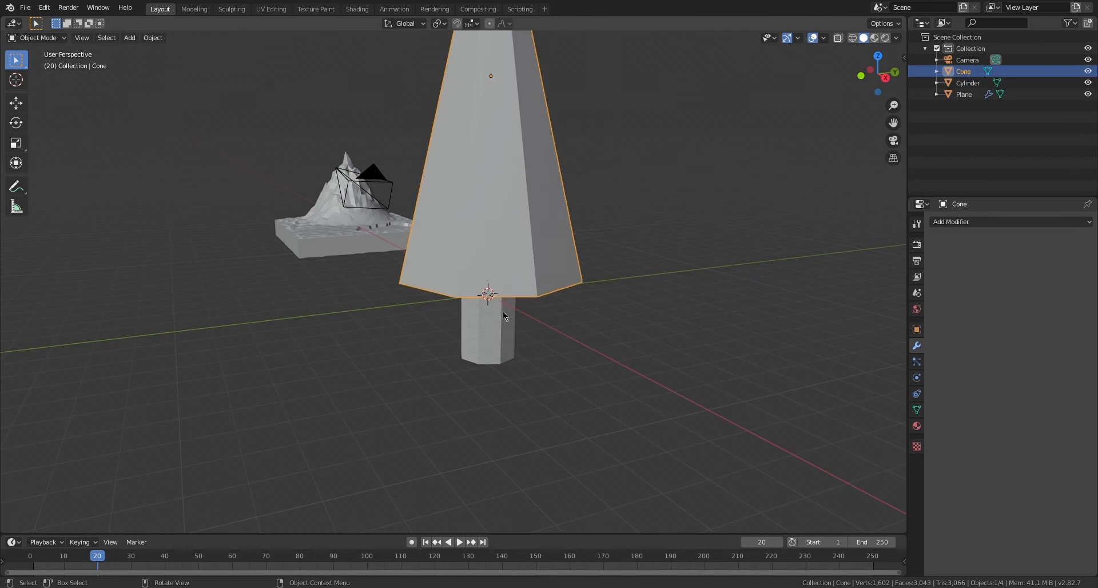
click(485, 340)
shift+click(542, 159)
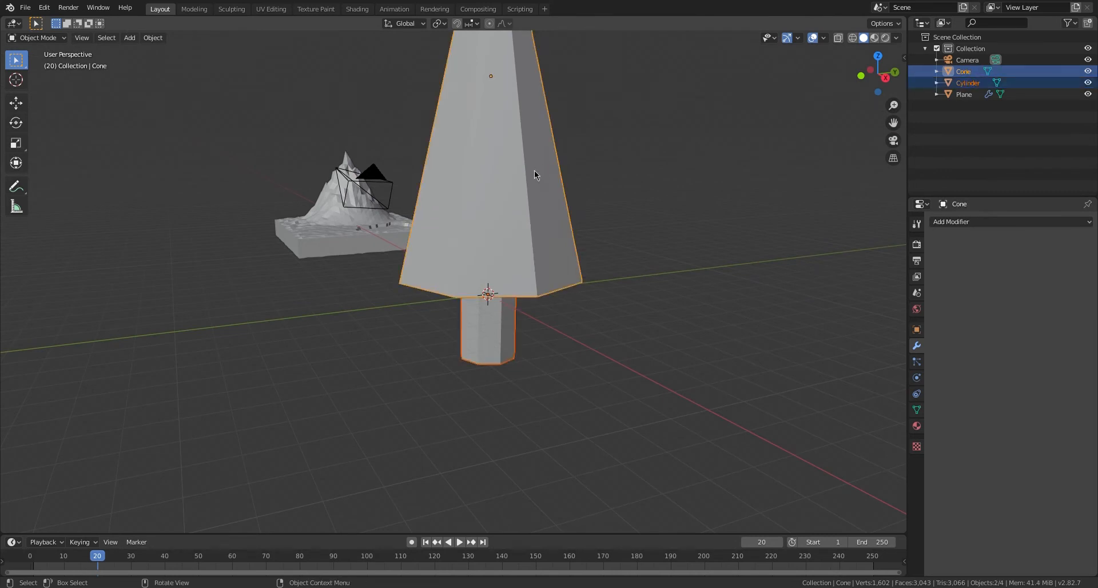
key(ctrl+p)
click(536, 171)
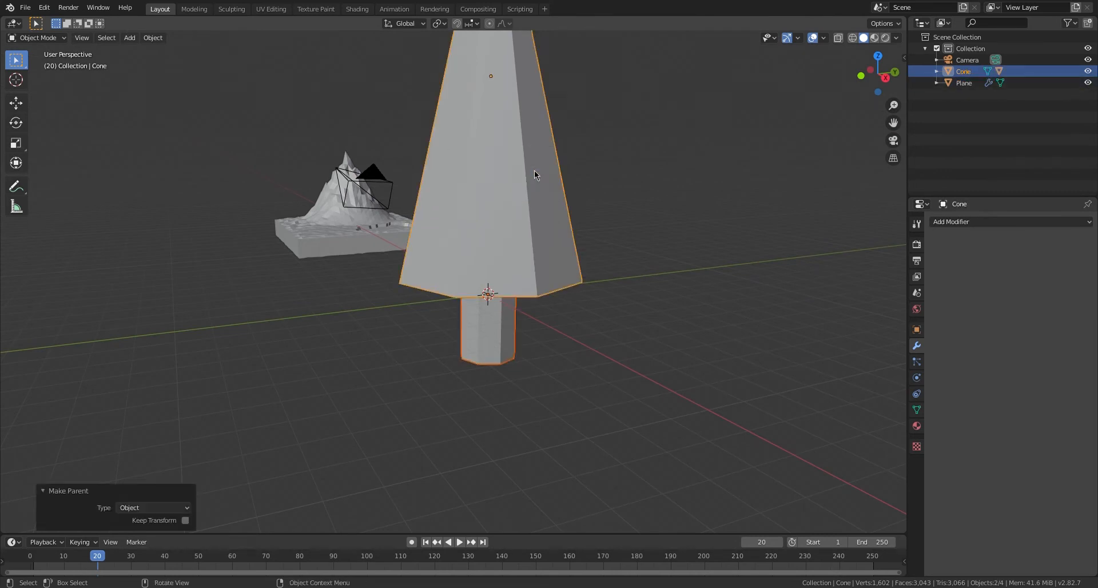
Select only the cone and test-move it to check that the trunk follows, cancelling the move.
click(659, 242)
click(550, 240)
key(g)
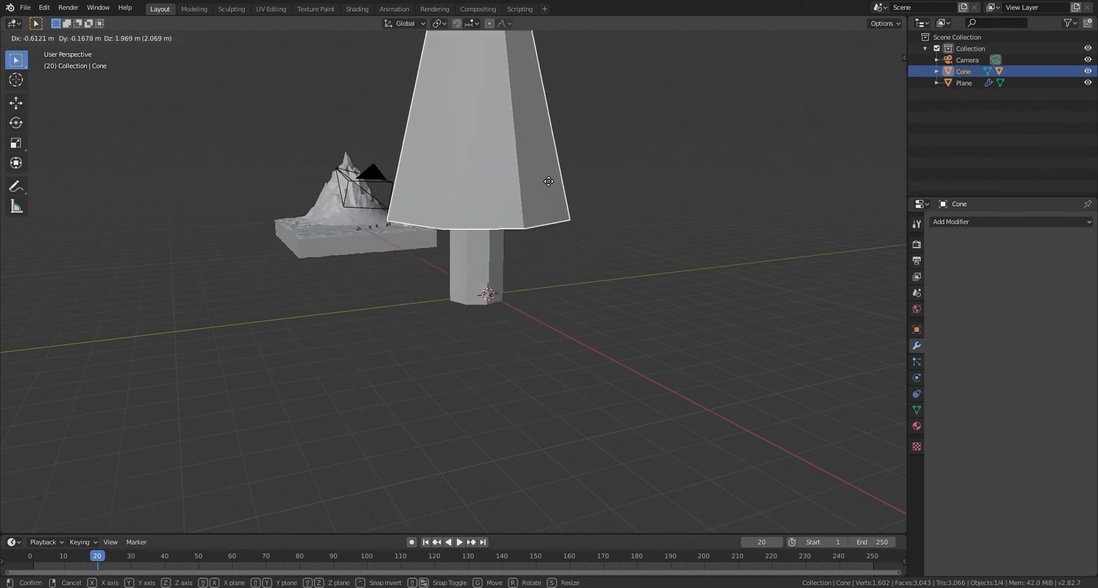
right_click(646, 214)
In front view, scale the whole tree down to 0.2 of its size.
scroll(594, 201, down, 5)
key(KP_1)
key(s)
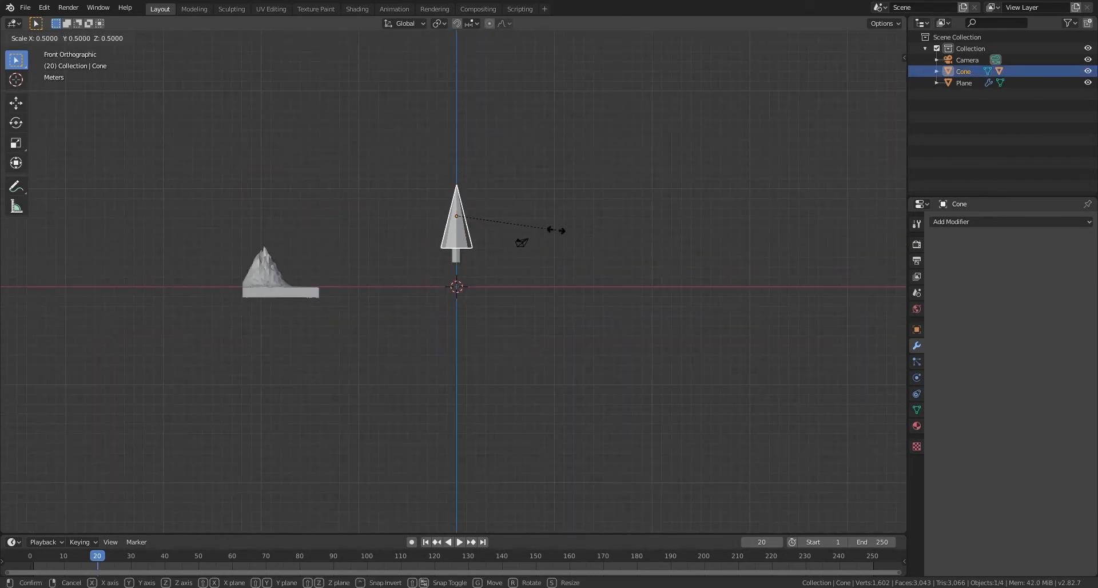
click(500, 231)
Create a new material on the cone named Pine Tree Leaves and display the scene in material preview shading.
scroll(500, 231, up, 6)
shift+middle_drag(499, 231, 715, 274)
click(917, 425)
click(947, 272)
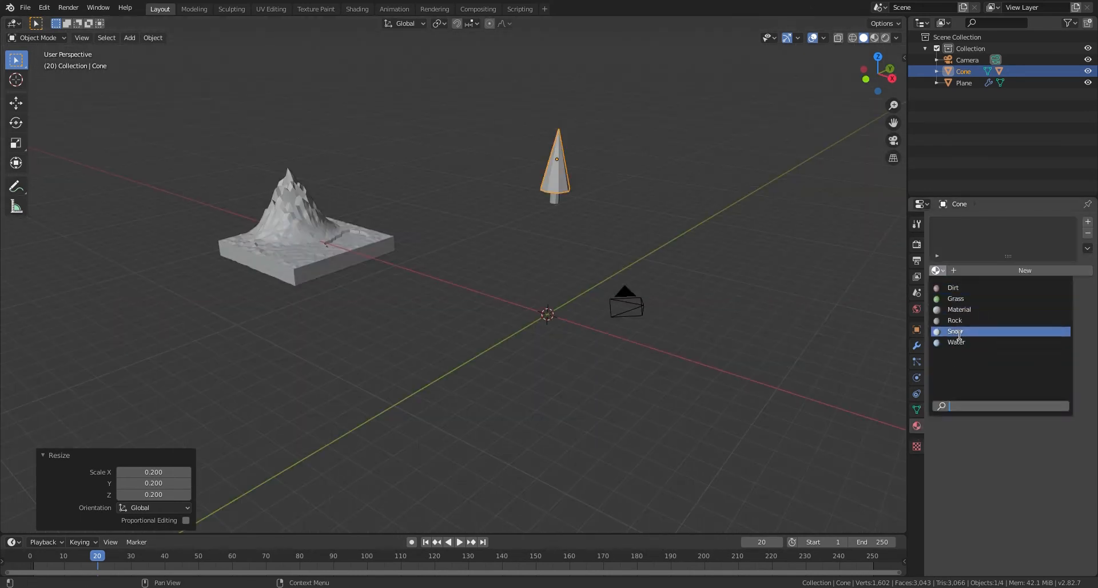
click(1003, 274)
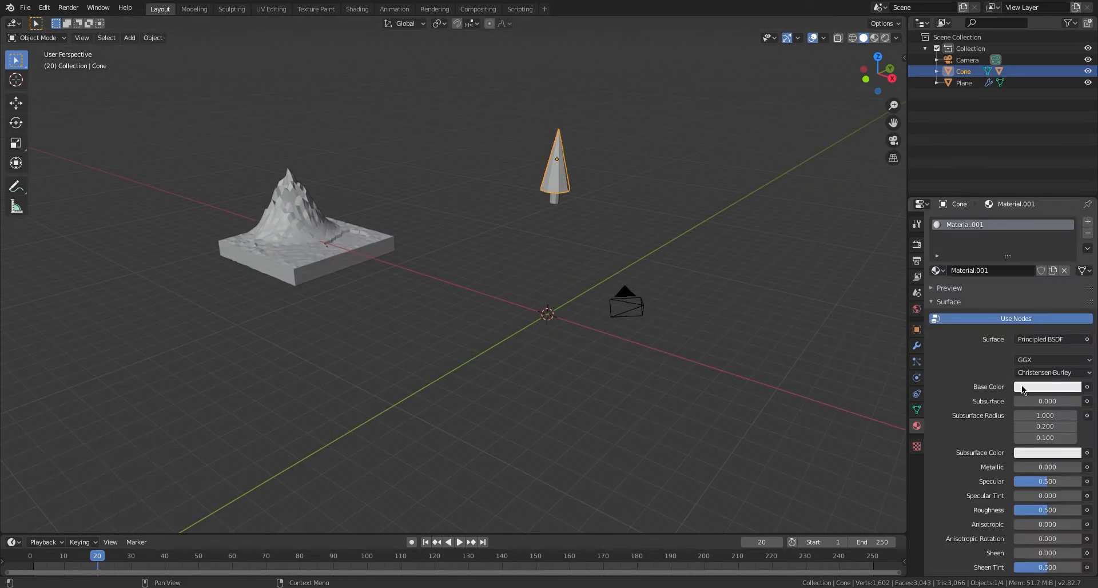
click(874, 37)
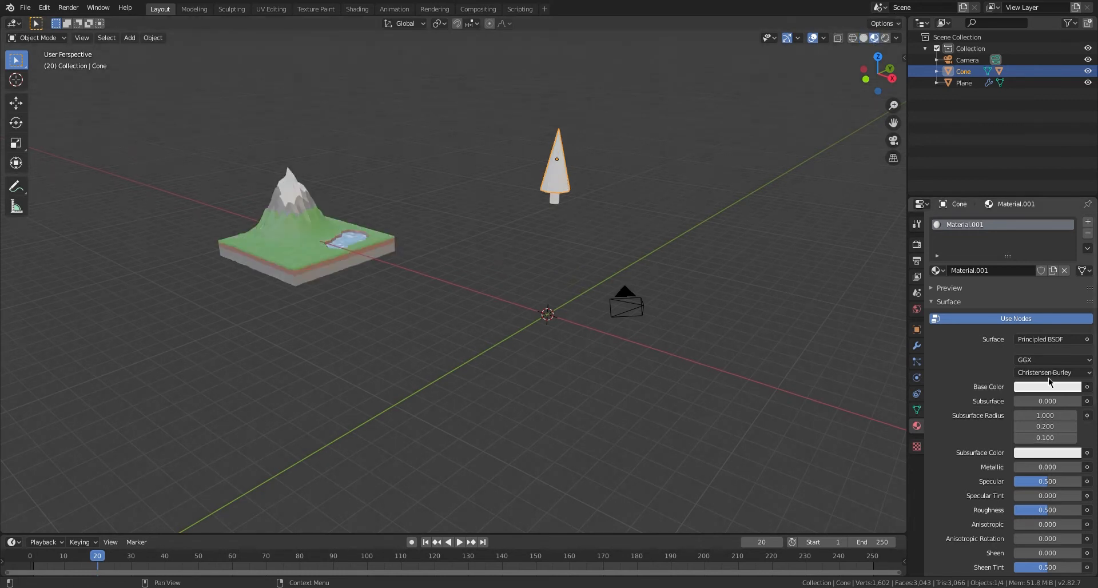
click(974, 274)
key(BackSpace)
text(Pine Tree LEaves)
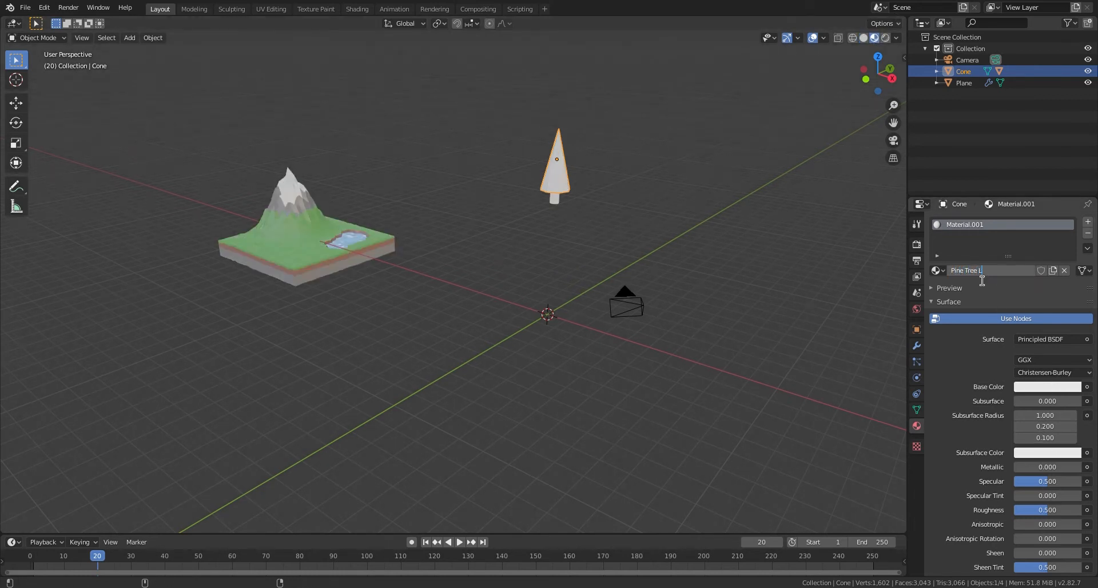
key(Return)
key(Return)
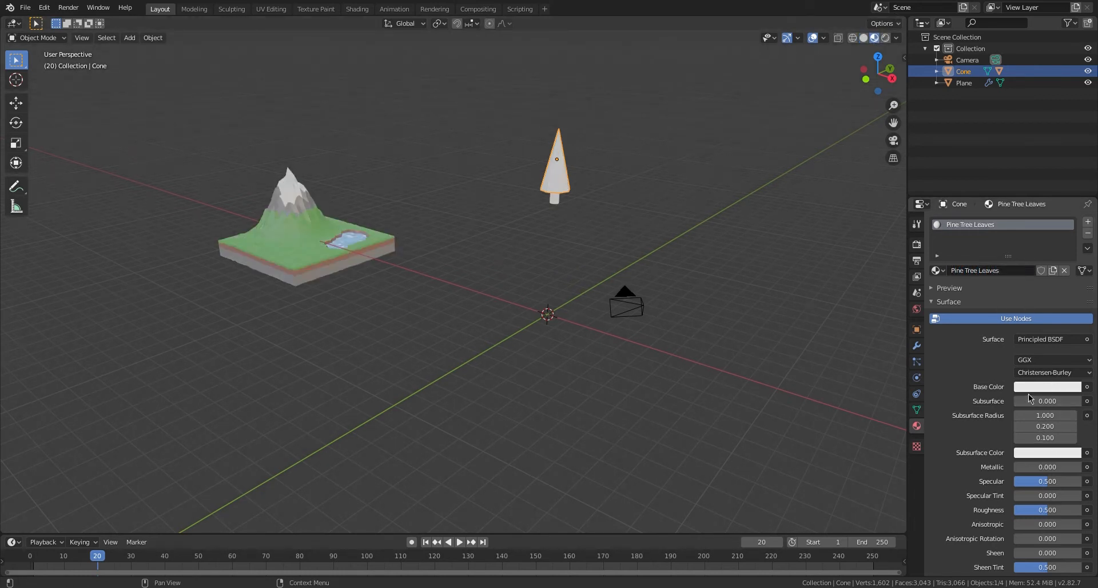
Set the Pine Tree Leaves base color to dark green, about H 0.341, S 0.492, V 0.380.
click(1028, 390)
drag(1023, 264, 1005, 253)
drag(1073, 230, 1072, 250)
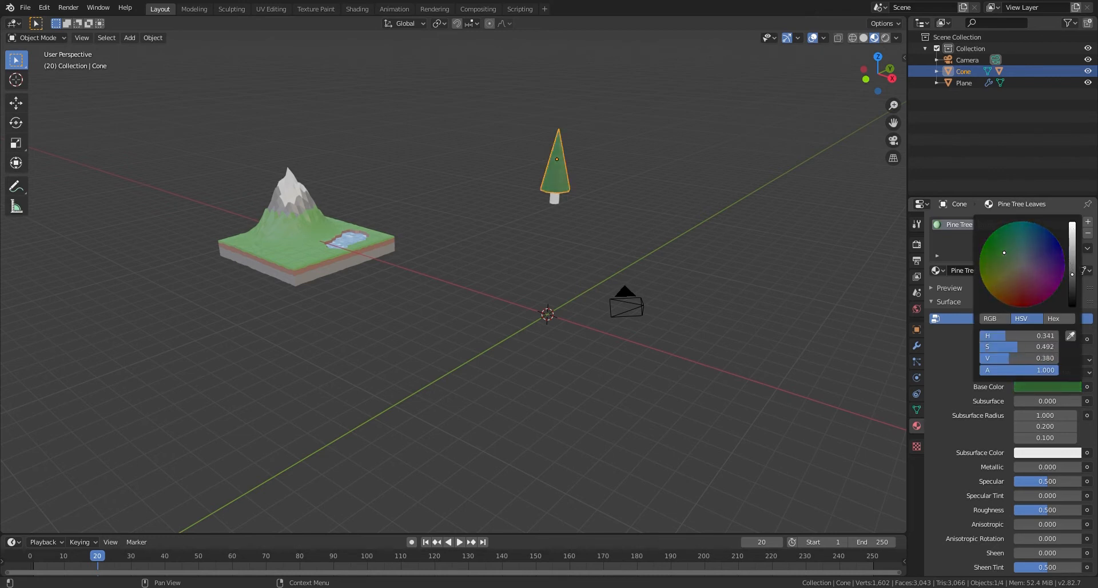
Create a new material named Stump on the tree trunk and give it a reddish-brown base color.
click(554, 196)
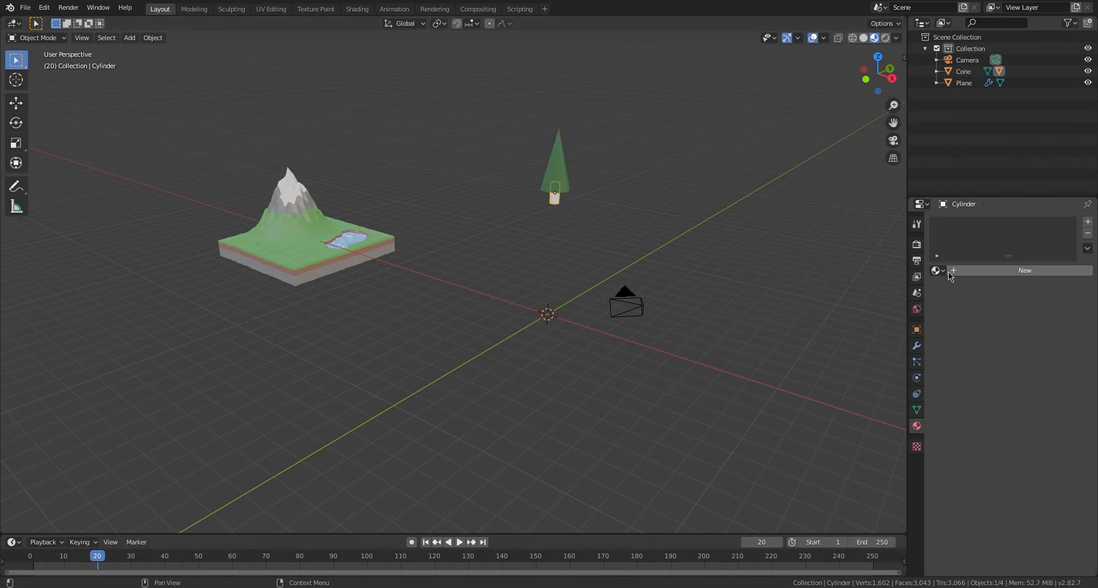
click(978, 272)
double_click(993, 275)
text(Stump)
key(Return)
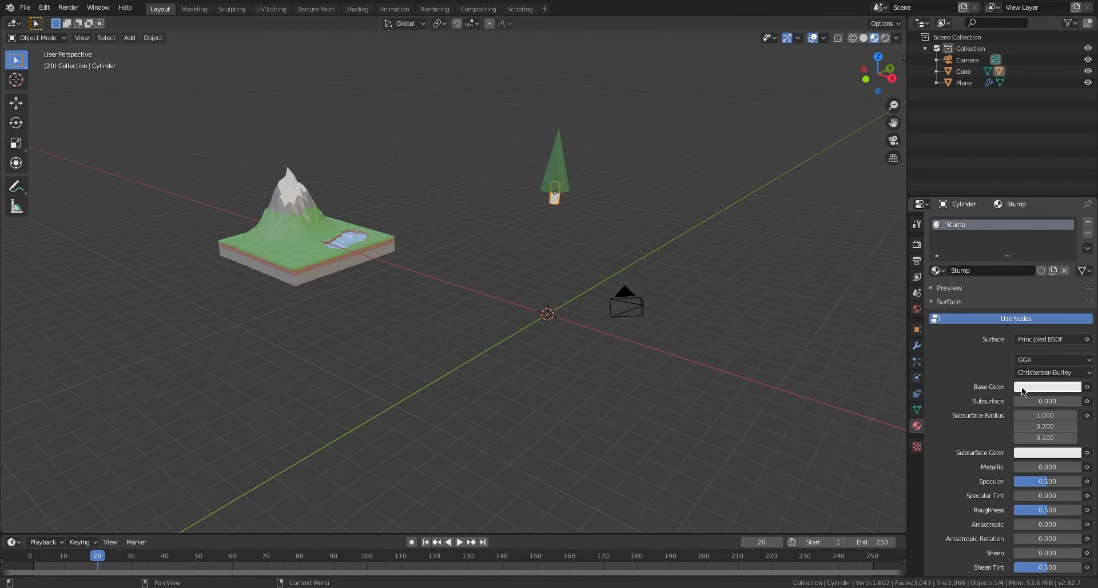
click(1024, 389)
click(1021, 276)
drag(1072, 250, 1071, 256)
Move the terrain block 18 m along the X axis to the middle of the scene.
key(g)
key(x)
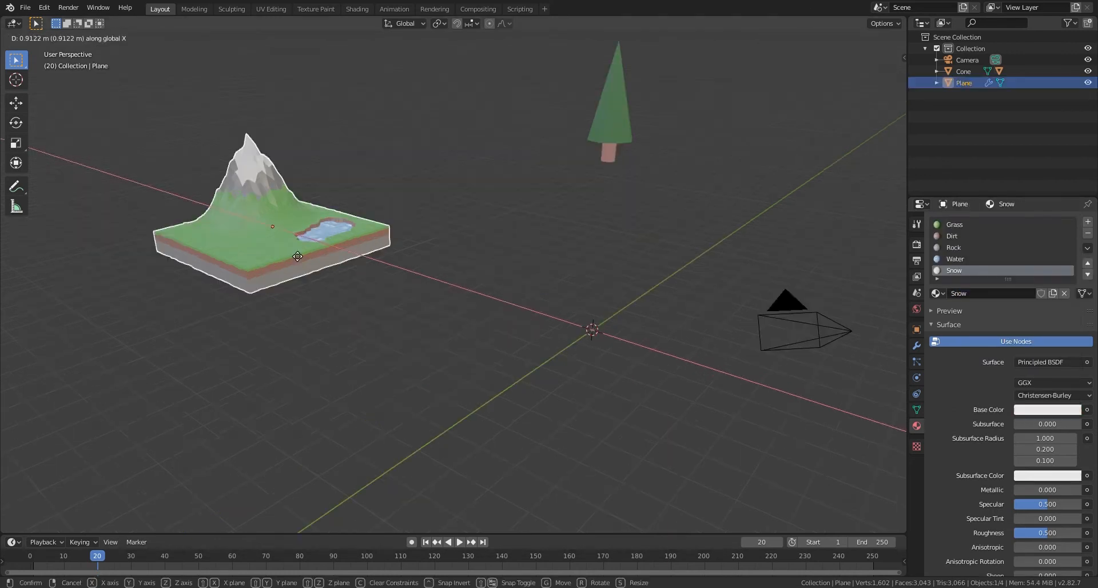
click(613, 345)
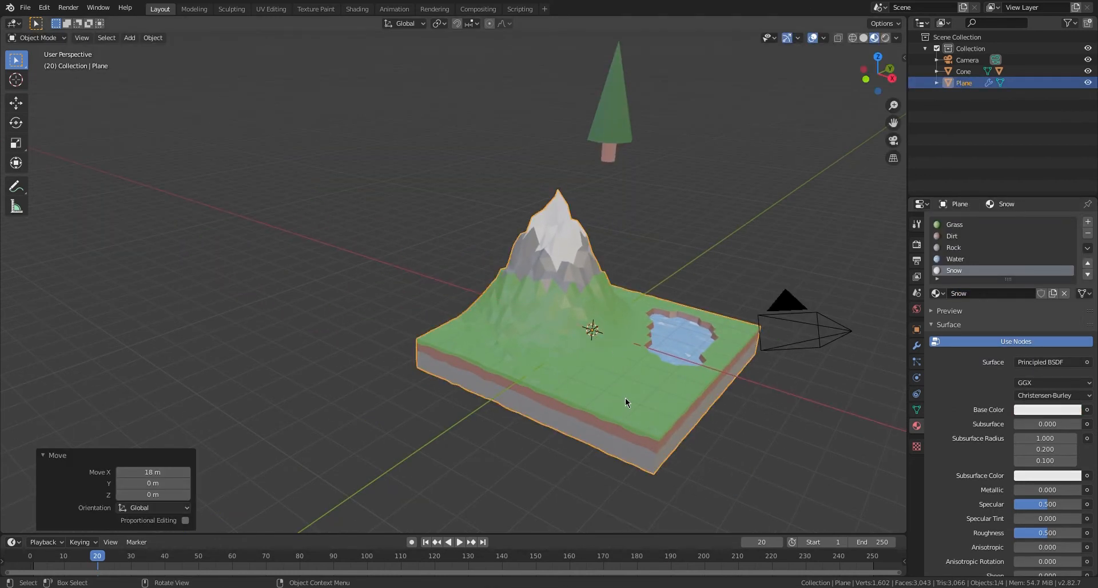
Select the tree's cone and lower the tree about 5.57 m along the Z axis toward the terrain.
middle_drag(614, 345, 475, 212)
click(467, 136)
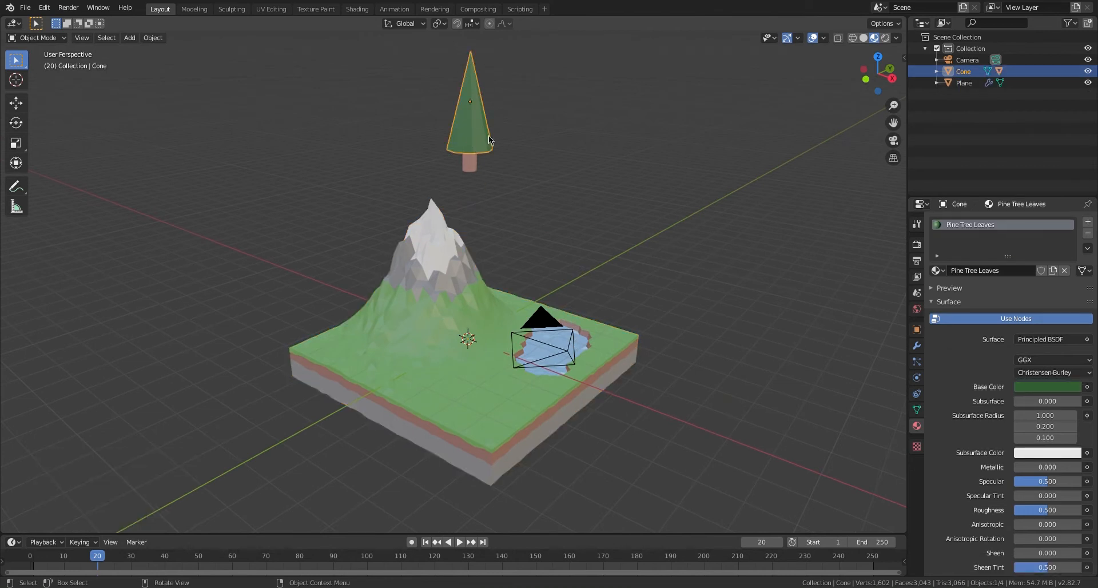
key(g)
key(z)
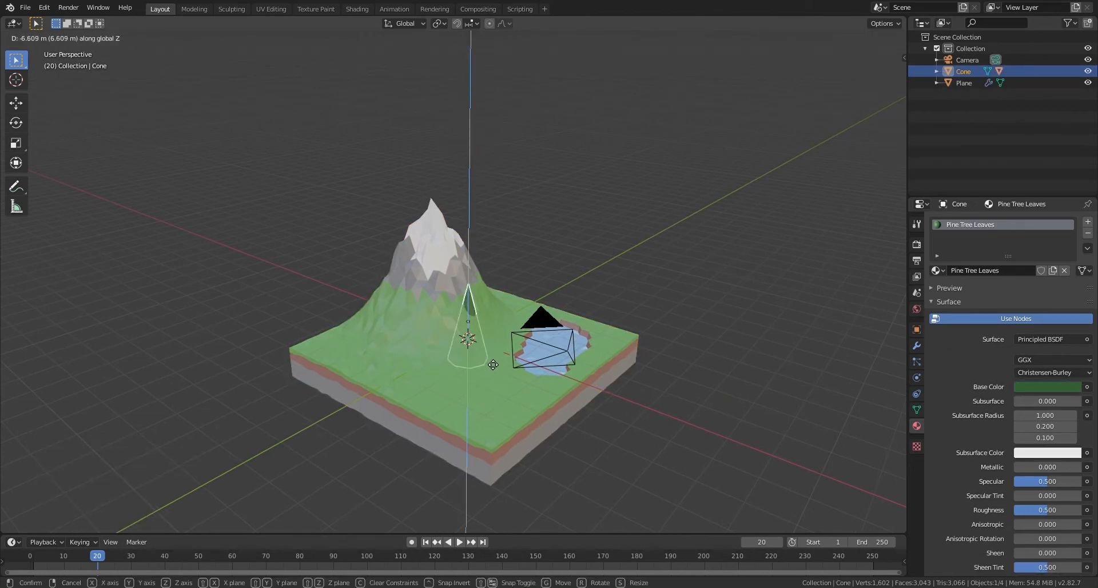
click(487, 343)
Move the tree horizontally to the open grass beside the mountain and scale it to about 0.189.
middle_drag(487, 344, 577, 306)
scroll(577, 307, up, 2)
key(g)
key(shift+z)
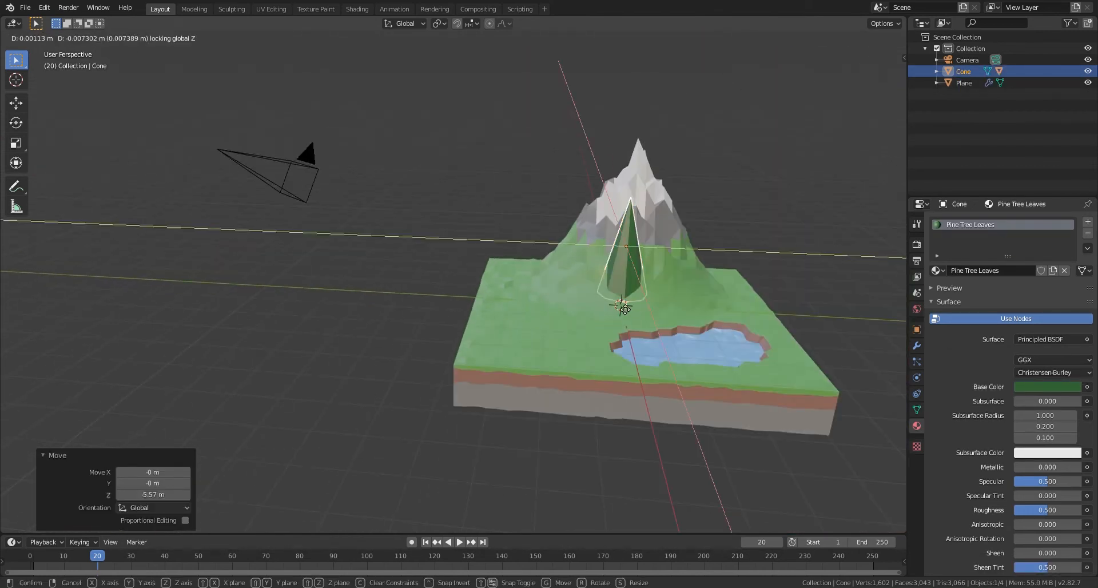
click(522, 332)
scroll(580, 313, down, 1)
key(s)
click(539, 285)
scroll(617, 313, up, 4)
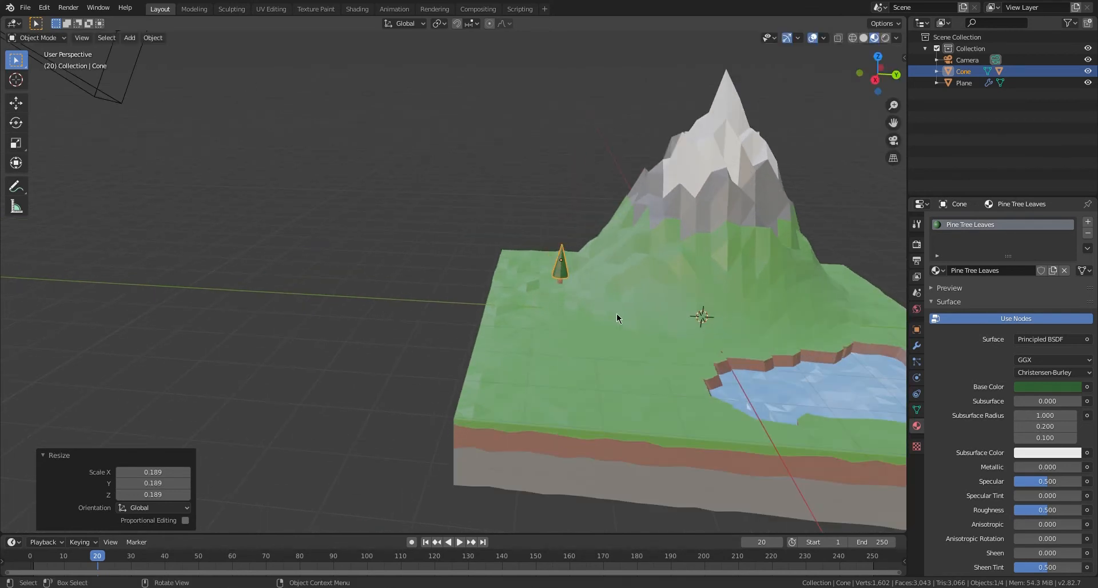
Lower the small tree about 1.34 m along the Z axis so it stands on the grass.
middle_drag(617, 313, 610, 299)
key(g)
key(z)
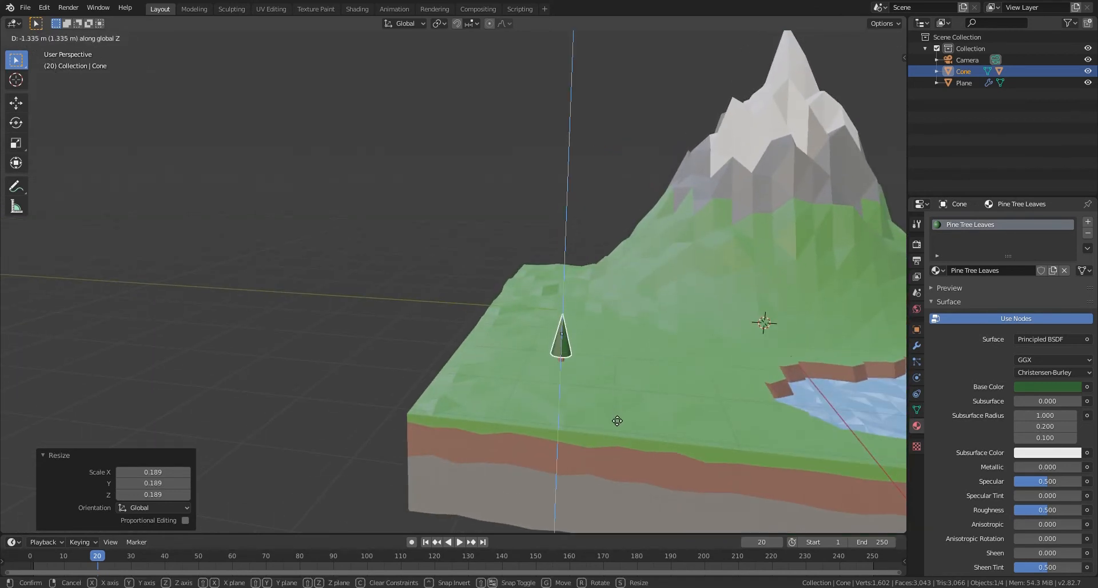
click(615, 417)
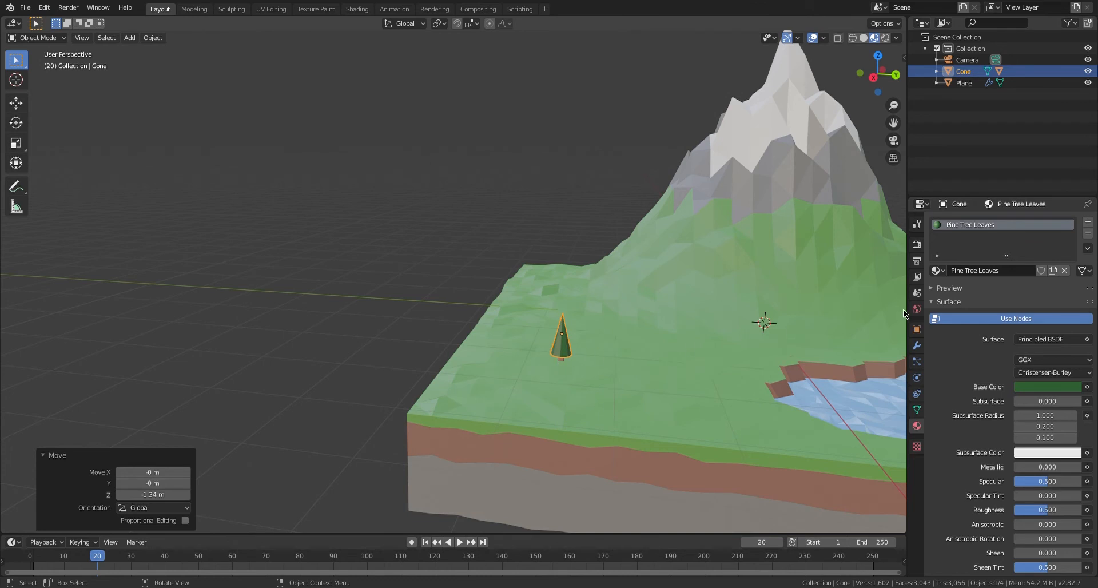
Enable Ambient Occlusion in the render settings.
click(917, 246)
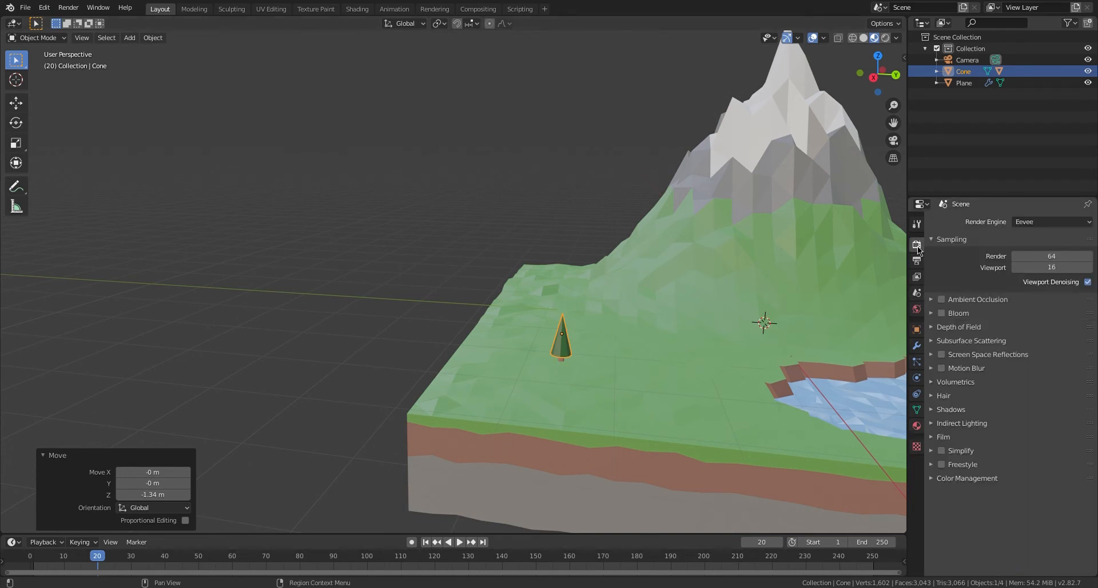
click(941, 300)
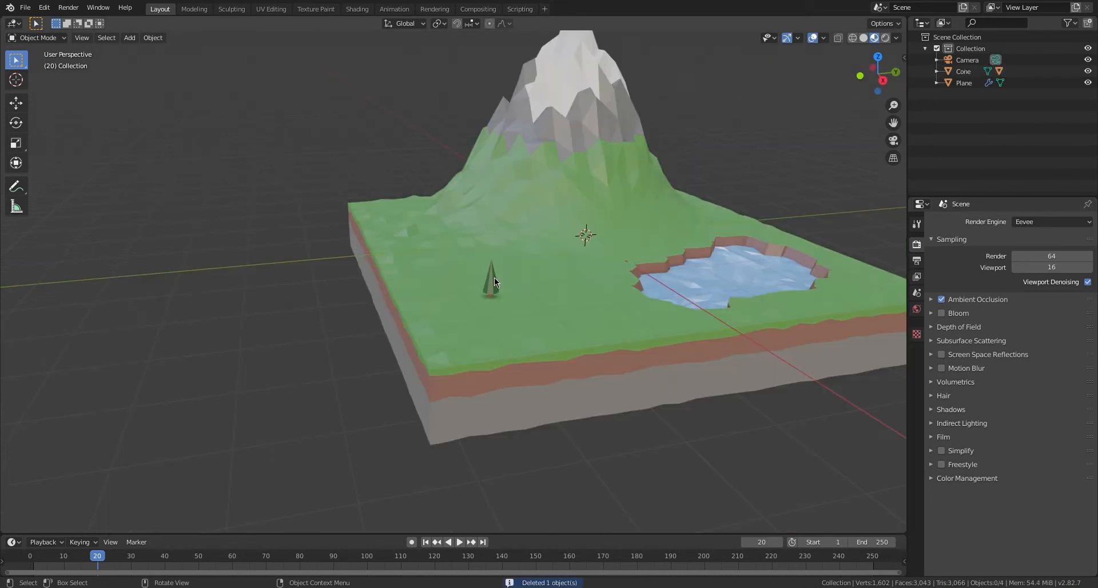
Select both the cone and trunk of the tree, duplicate them and place the copy horizontally beside the original.
click(495, 278)
scroll(548, 270, up, 6)
middle_drag(548, 270, 576, 279)
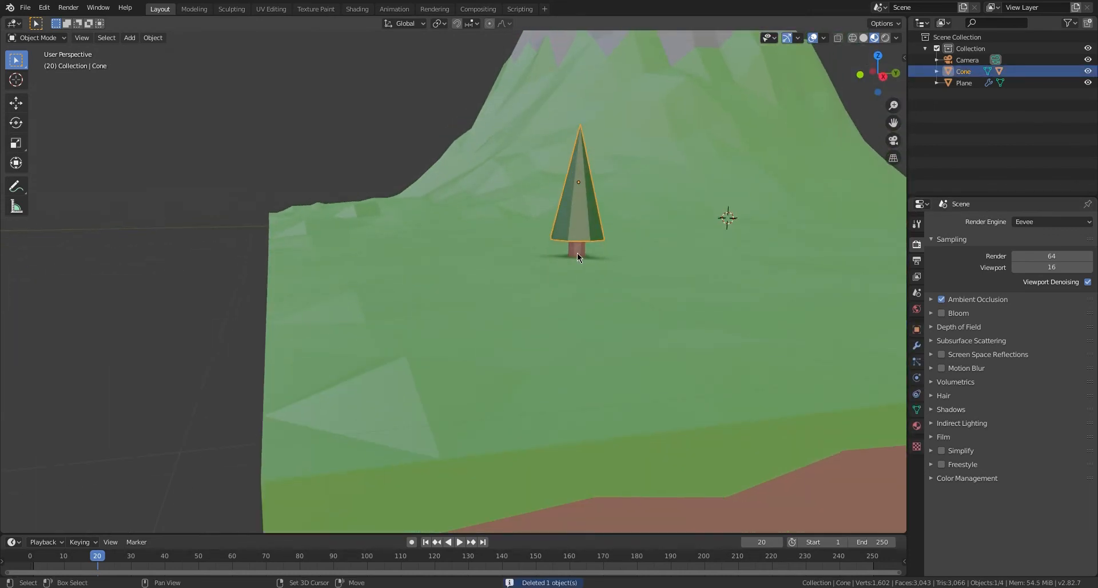
shift+click(575, 250)
scroll(656, 247, down, 4)
middle_drag(657, 247, 675, 277)
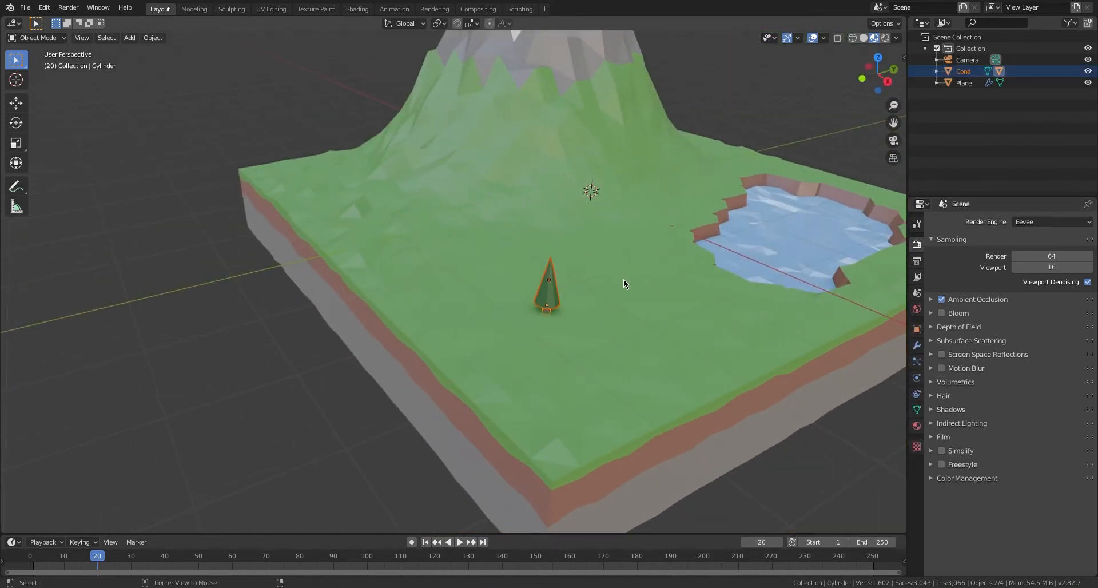
key(shift+d)
key(shift+z)
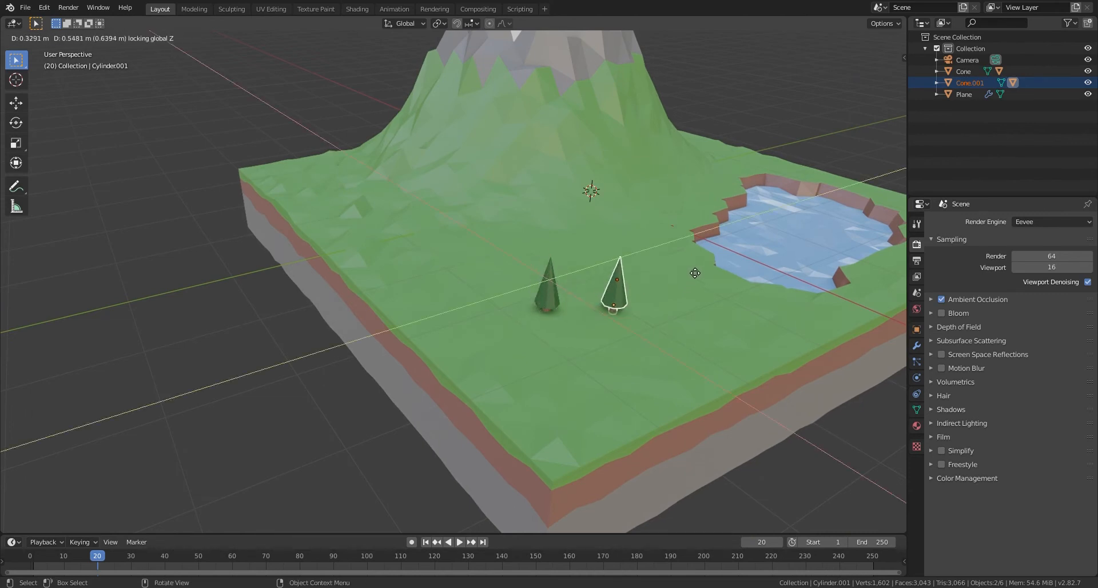
click(675, 245)
Resize the duplicated tree and adjust its height so that it sits on the grass.
middle_drag(707, 302, 645, 261)
key(s)
click(689, 267)
key(g)
key(z)
click(619, 260)
Add the original tree's cone and trunk to the selection, duplicate both trees and place the copies horizontally on the grass.
shift+click(557, 232)
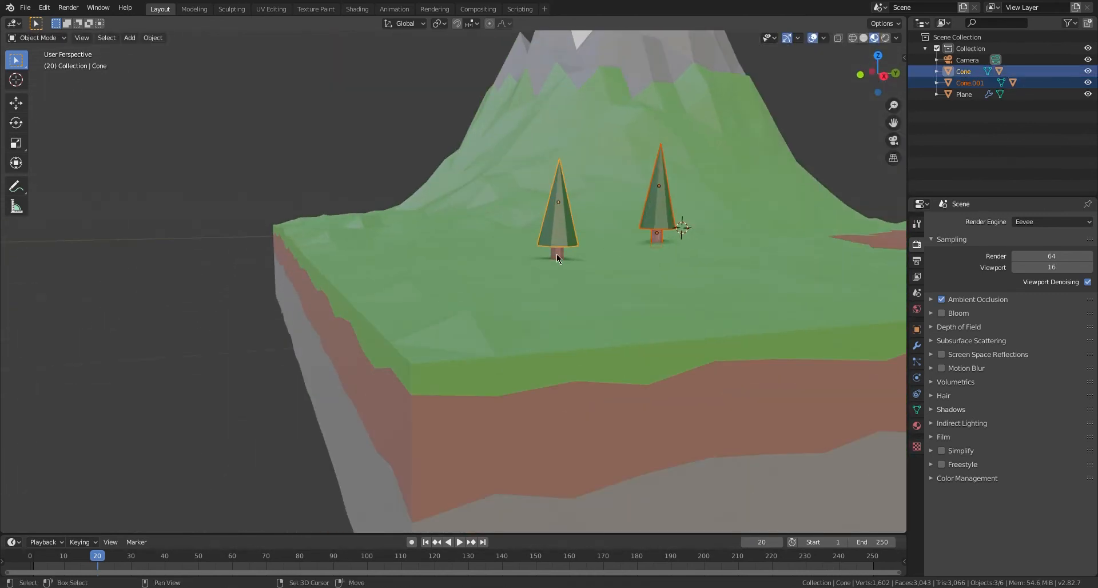
shift+click(557, 254)
middle_drag(664, 306, 628, 343)
key(shift+d)
key(shift+z)
click(669, 389)
Rotate the duplicated pair of trees about 75.4° around Z and reposition it horizontally within the grove.
key(r)
key(z)
click(655, 296)
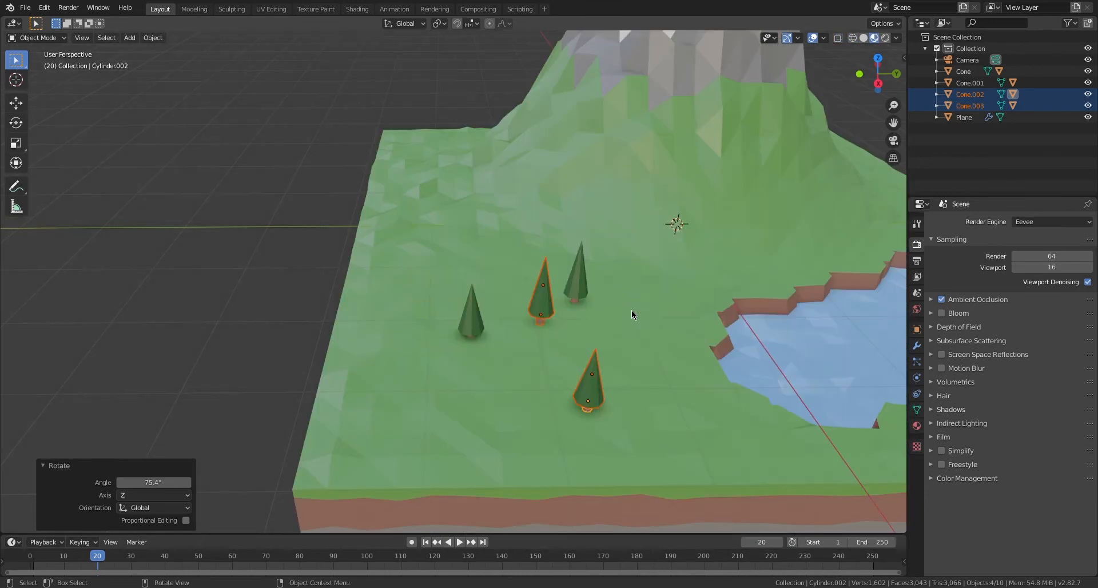
key(g)
key(shift+z)
click(597, 282)
Select the original tree's cone and trunk, duplicate them and place the fifth tree horizontally among the others.
click(471, 312)
shift+click(471, 337)
scroll(480, 332, up, 4)
mouse_move(487, 343)
middle_down()
mouse_move(490, 296)
mouse_move(493, 332)
middle_up()
key(shift+d)
key(shift+z)
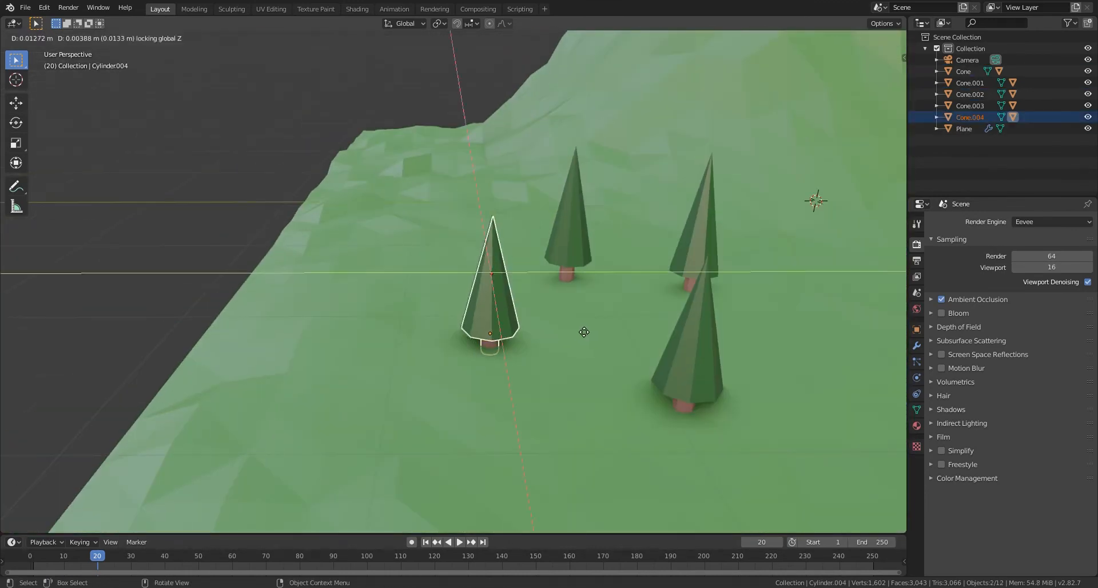
click(669, 312)
Select all five trees with their trunks, duplicate them and move the copies horizontally toward the lake.
scroll(686, 337, down, 5)
scroll(718, 362, up, 7)
shift+click(610, 233)
shift+click(609, 177)
shift+click(767, 194)
shift+click(847, 274)
shift+click(547, 284)
shift+click(543, 252)
scroll(550, 286, down, 7)
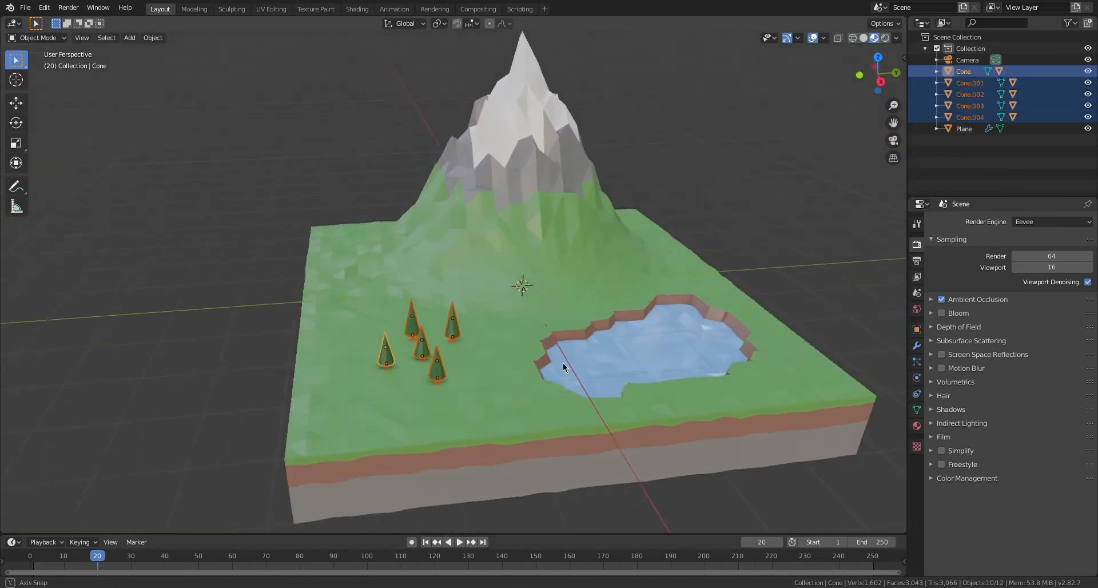
key(shift+d)
key(shift+z)
click(635, 343)
Rotate the duplicated group of five trees around the Z axis to vary the arrangement.
key(r)
key(z)
click(484, 291)
Move the tree beside the lake bank horizontally to a new spot on the grass, then clear the selection.
mouse_move(495, 340)
middle_down()
mouse_move(504, 384)
mouse_move(509, 329)
middle_up()
click(608, 436)
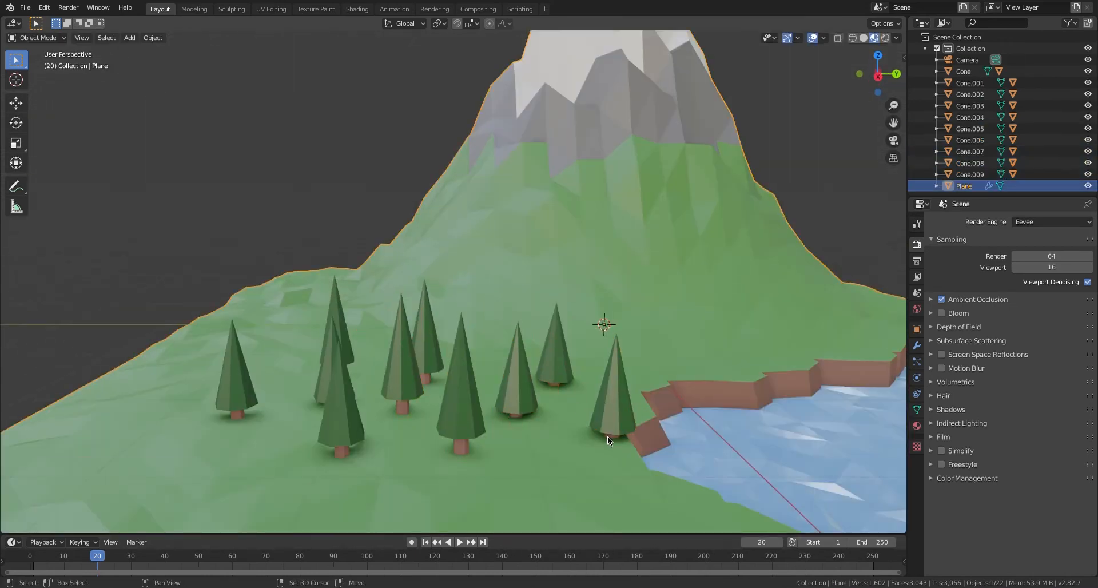
click(610, 429)
scroll(622, 382, down, 3)
key(g)
key(shift+z)
click(601, 394)
key(alt+a)
Select the camera, switch to its view and enable Lock Camera to View.
scroll(781, 266, down, 4)
middle_drag(784, 270, 629, 222)
scroll(629, 222, down, 3)
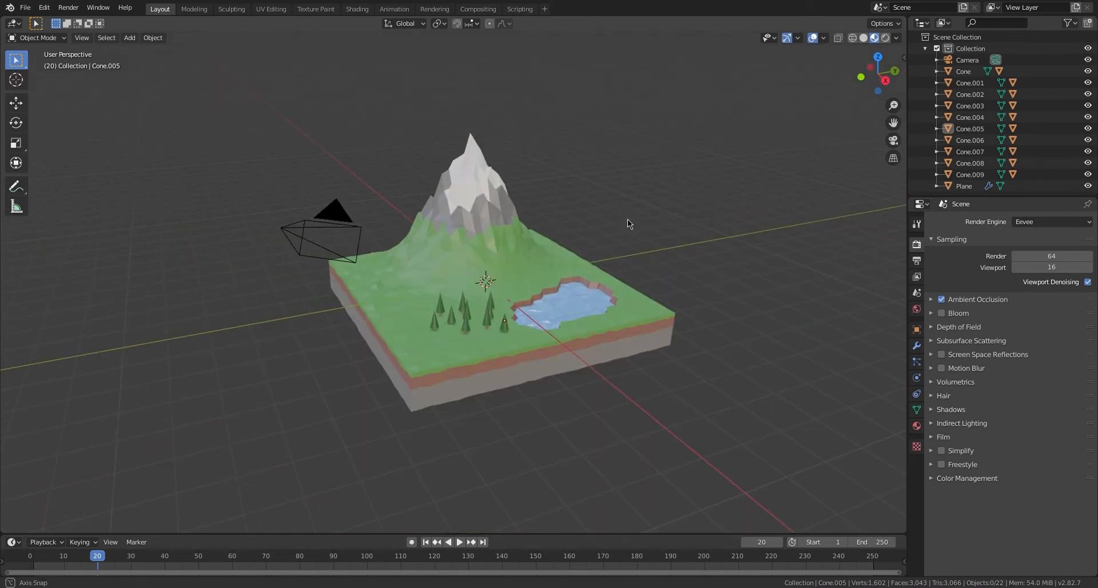
click(314, 238)
middle_drag(438, 274, 504, 276)
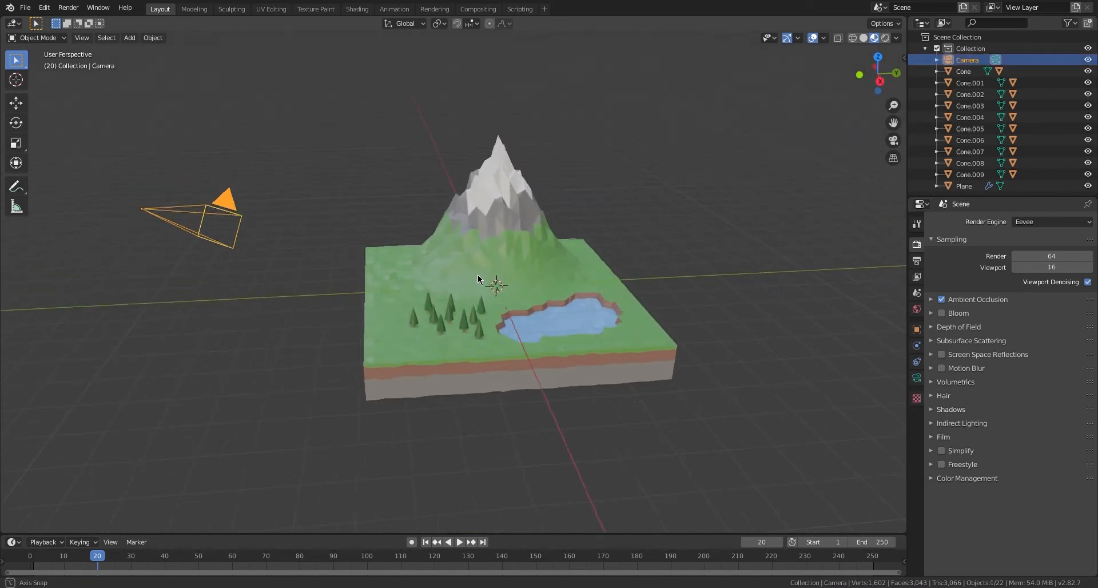
key(KP_0)
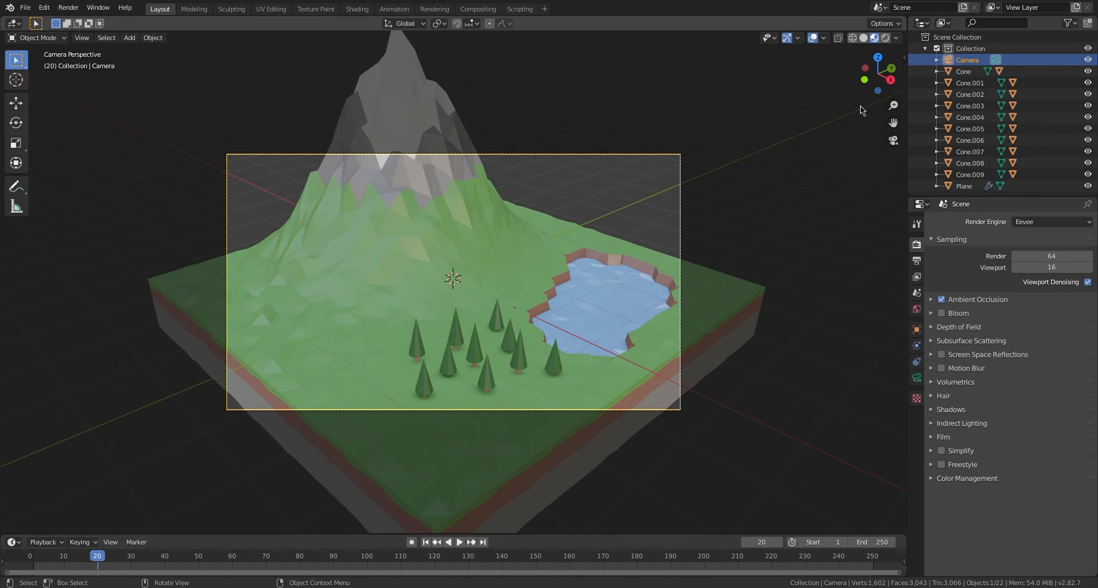
key(n)
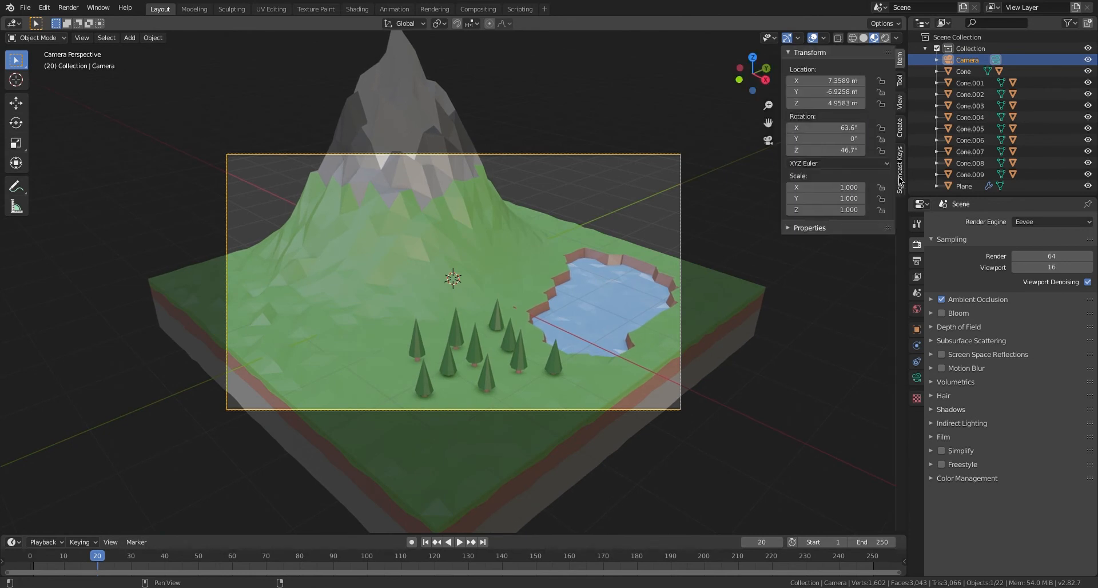
click(900, 101)
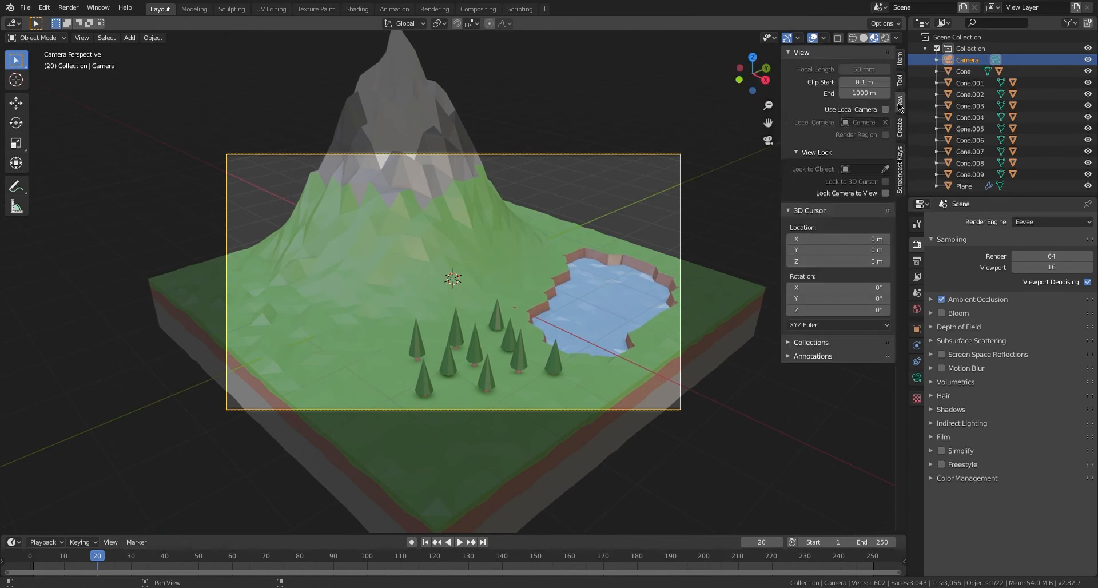
click(885, 193)
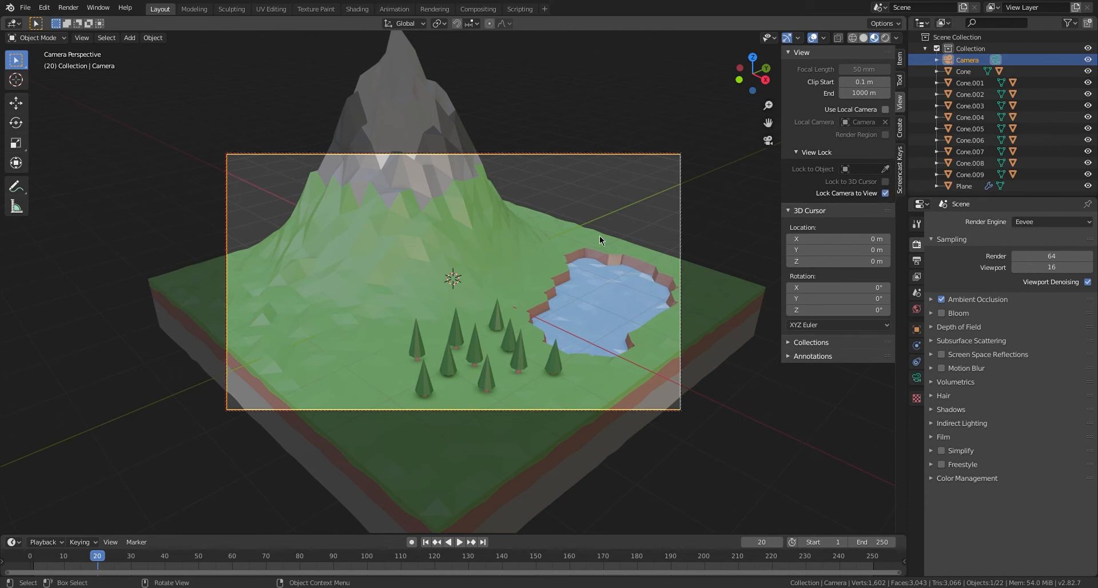
Pull the locked camera back and orbit it so the whole terrain block fits inside the frame.
scroll(576, 239, down, 6)
scroll(576, 239, up, 1)
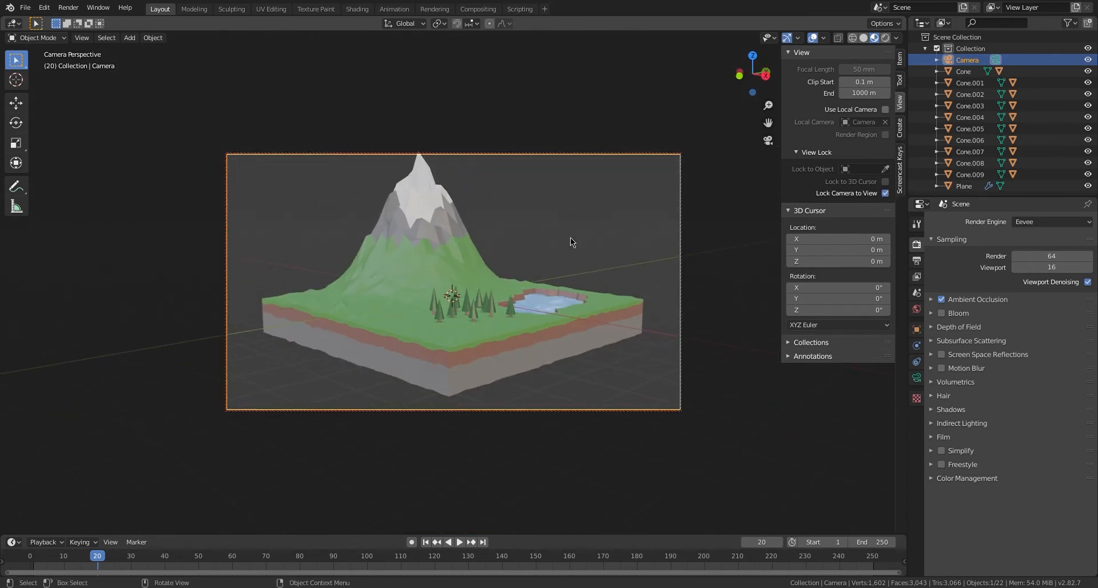
middle_drag(561, 260, 547, 268)
scroll(547, 264, down, 1)
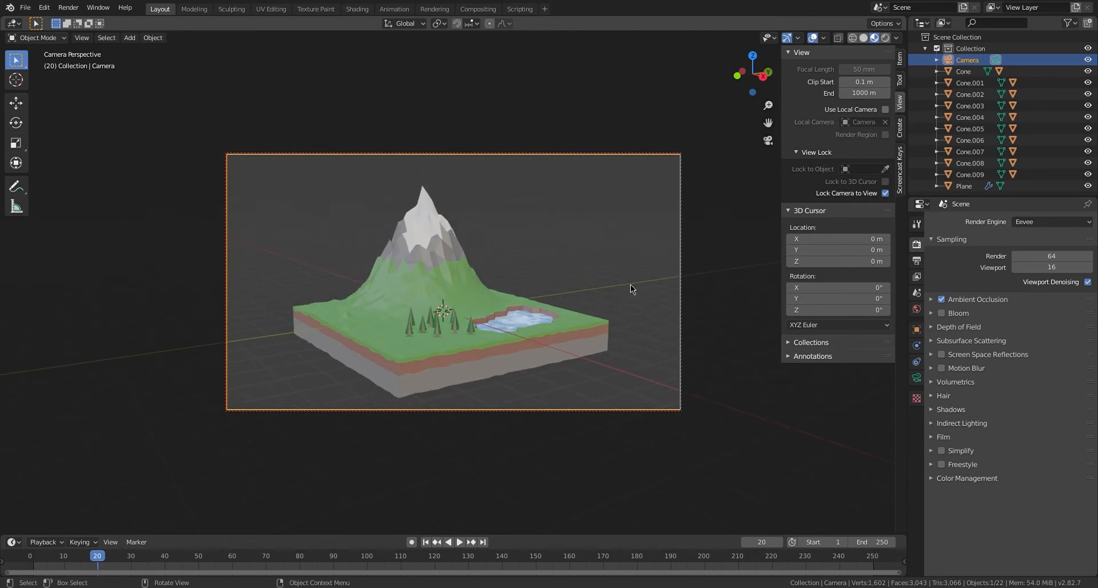
Change the camera's lens type to Orthographic.
click(916, 378)
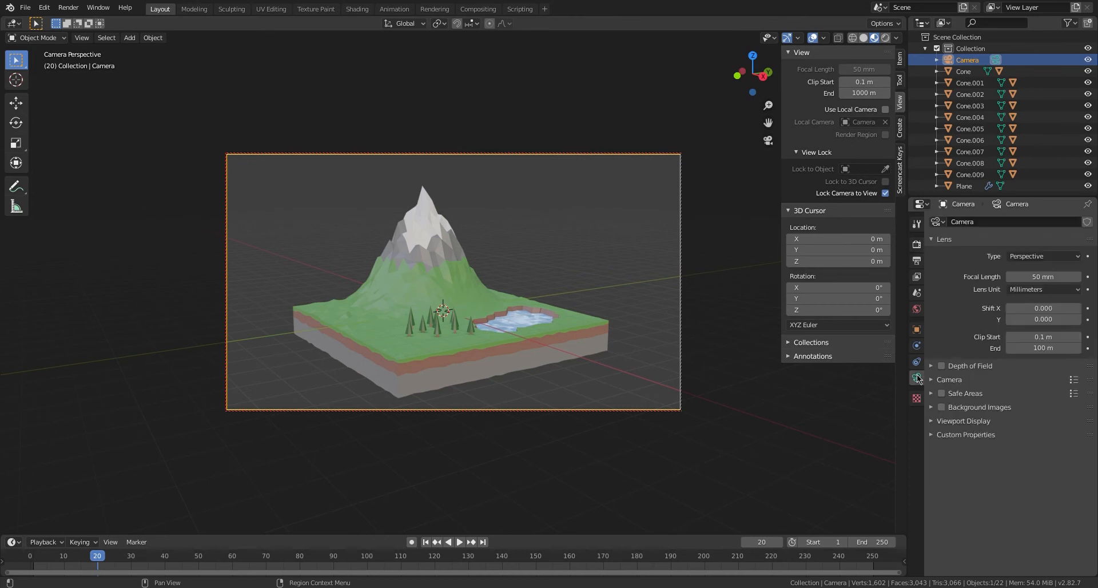
click(1037, 256)
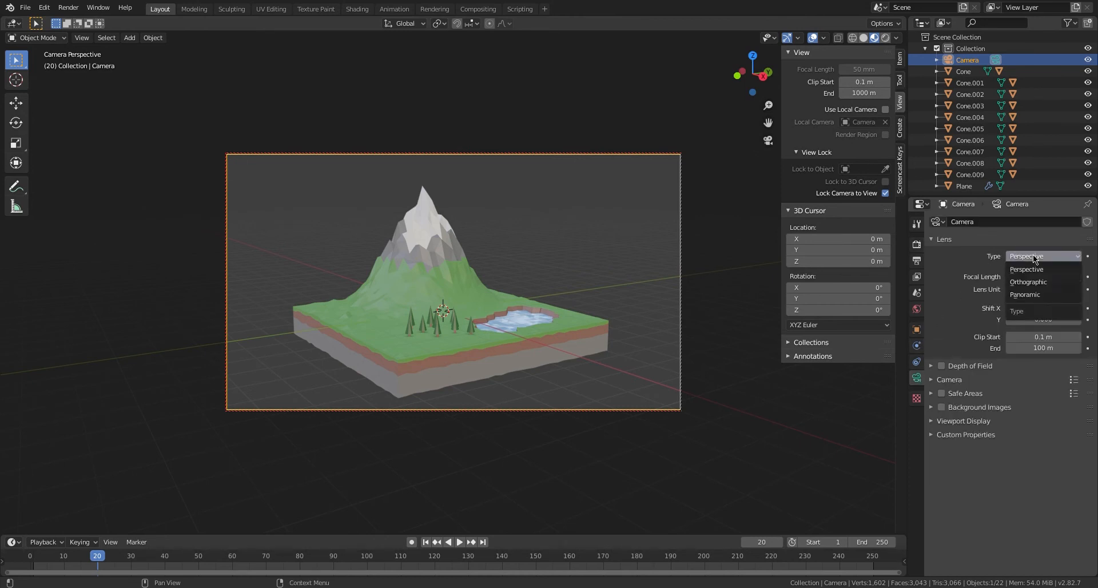
click(1041, 282)
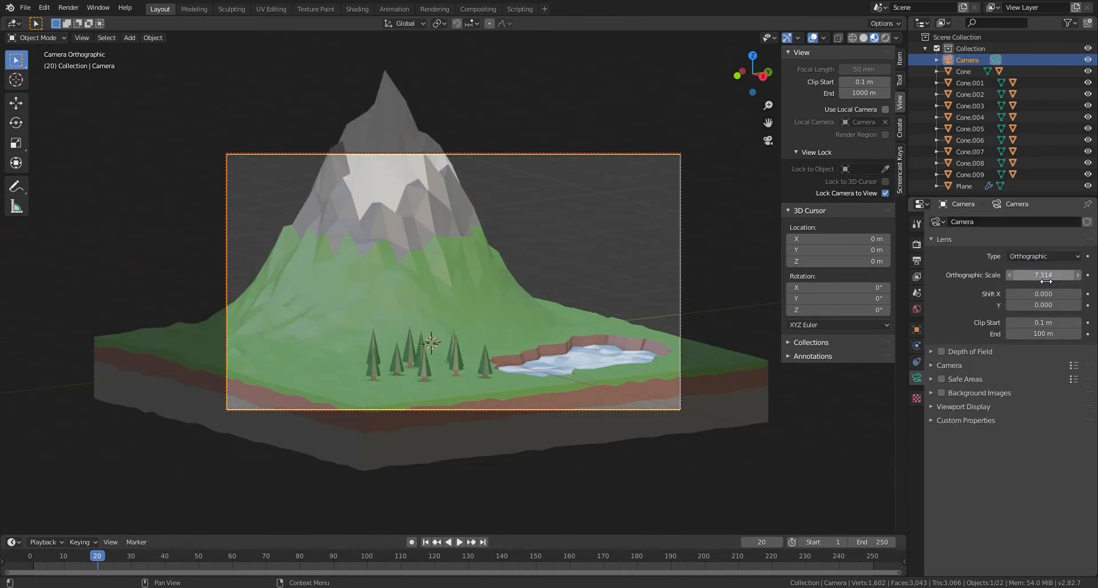
Shift and orbit the camera around the terrain block and raise its Orthographic Scale to about 14.314.
scroll(544, 278, down, 3)
scroll(544, 278, up, 5)
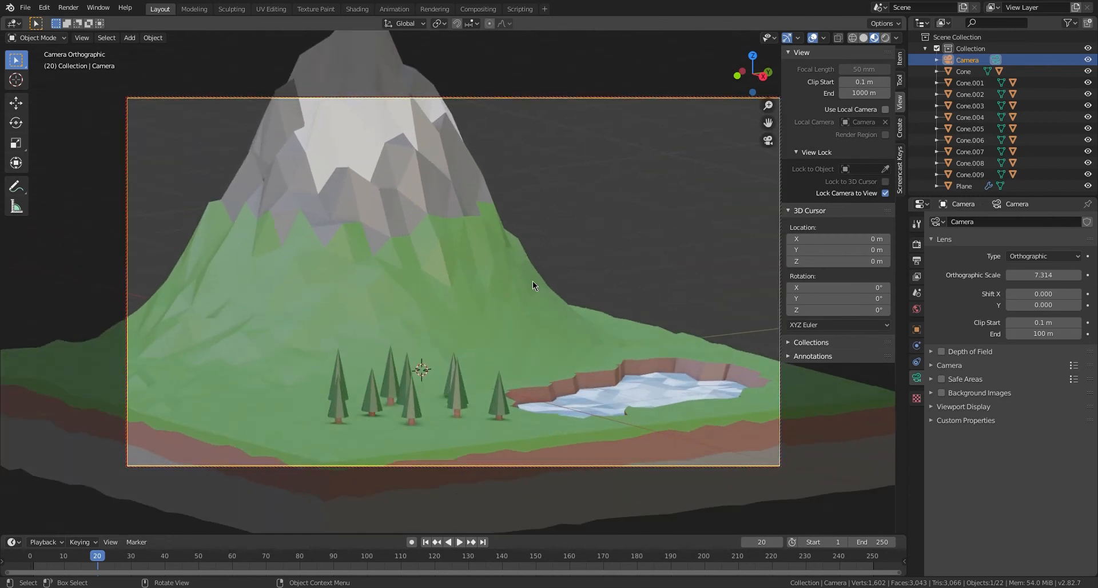
scroll(533, 281, down, 2)
shift+middle_drag(502, 274, 530, 270)
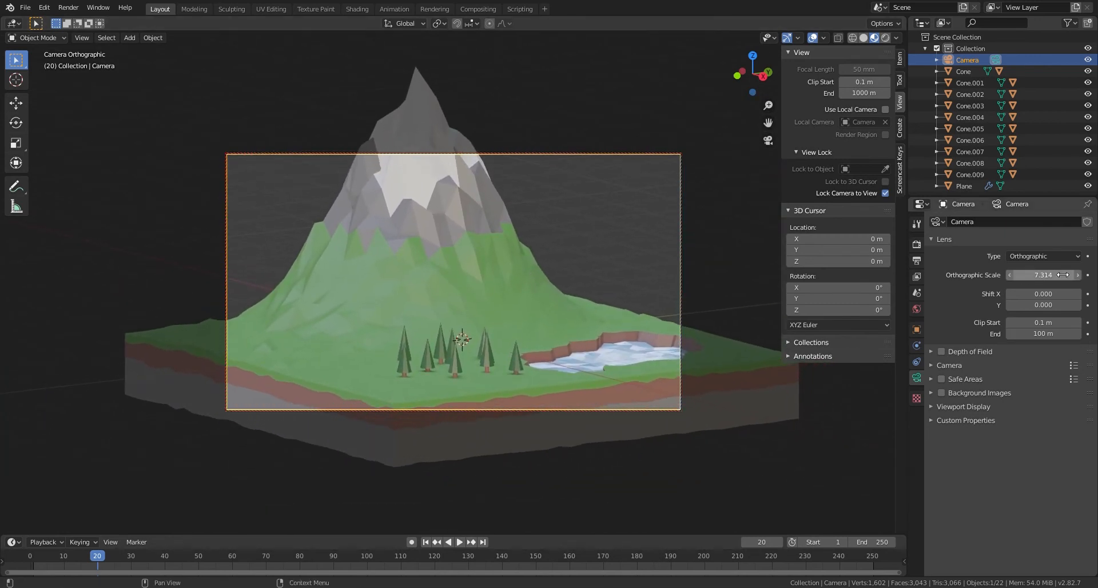
drag(1063, 275, 1090, 274)
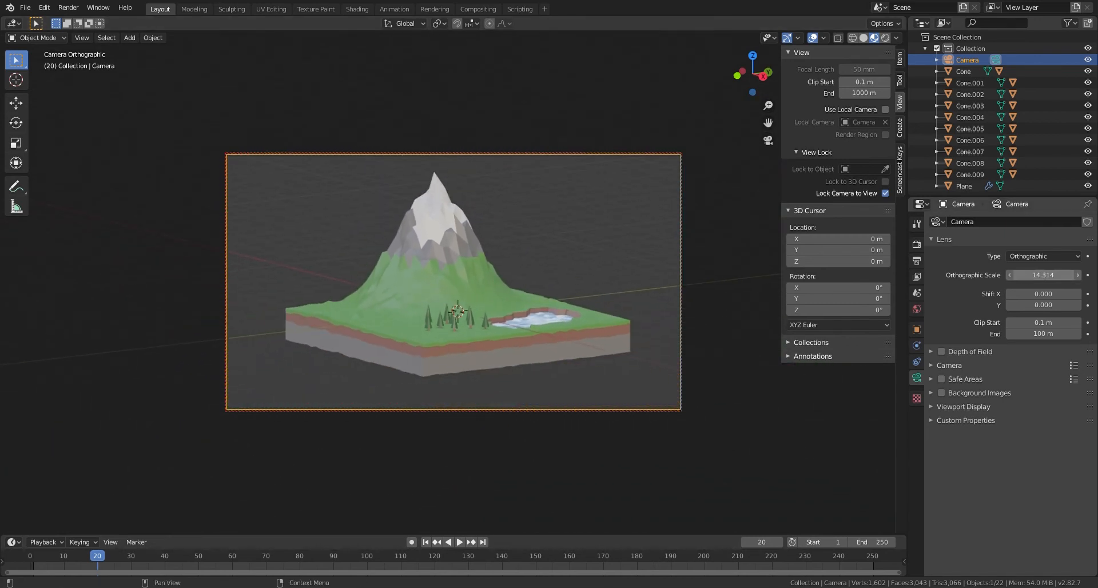
mouse_move(533, 315)
middle_down()
mouse_move(452, 323)
mouse_move(490, 313)
mouse_move(561, 322)
mouse_move(456, 322)
mouse_move(528, 310)
middle_up()
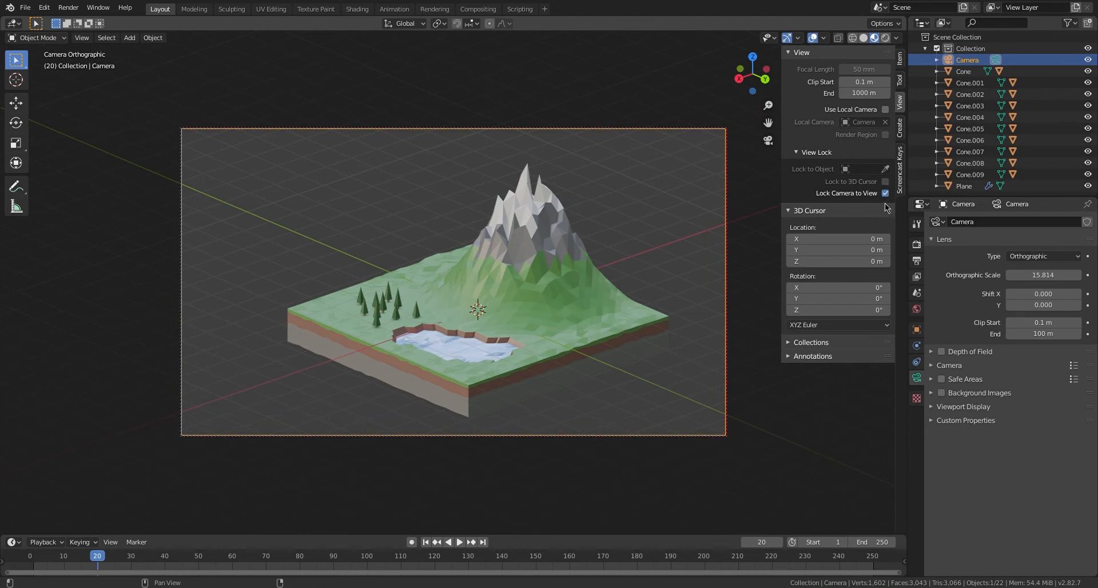
Turn off Lock Camera to View and switch the viewport to rendered shading.
click(885, 194)
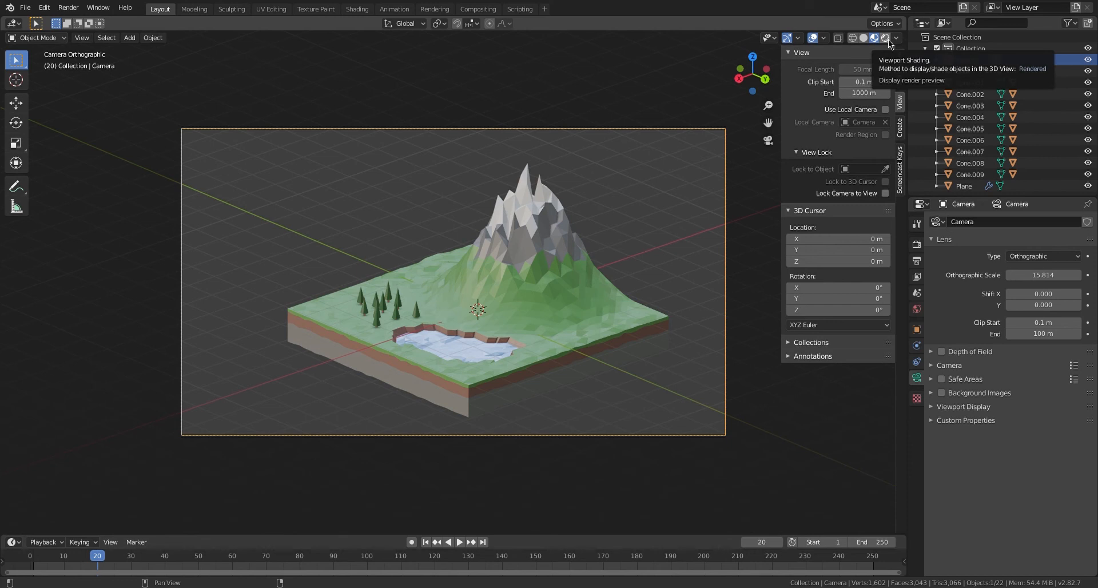
click(887, 38)
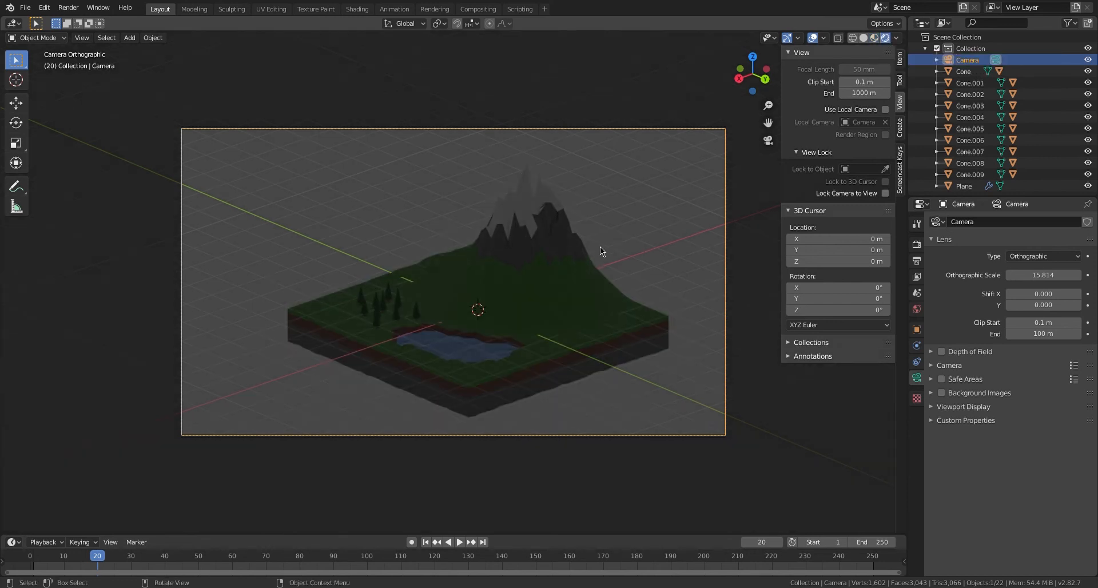
scroll(559, 247, down, 3)
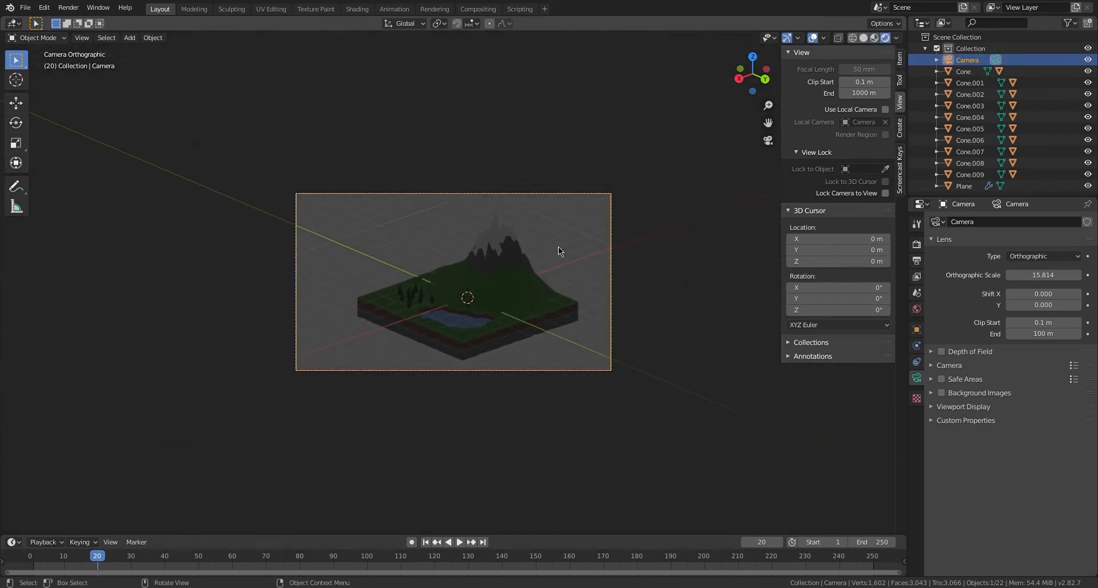
scroll(558, 246, up, 3)
Add a Sun light at the terrain's centre and raise it about 5.48 m along the Z axis.
middle_drag(609, 272, 494, 260)
scroll(494, 260, down, 3)
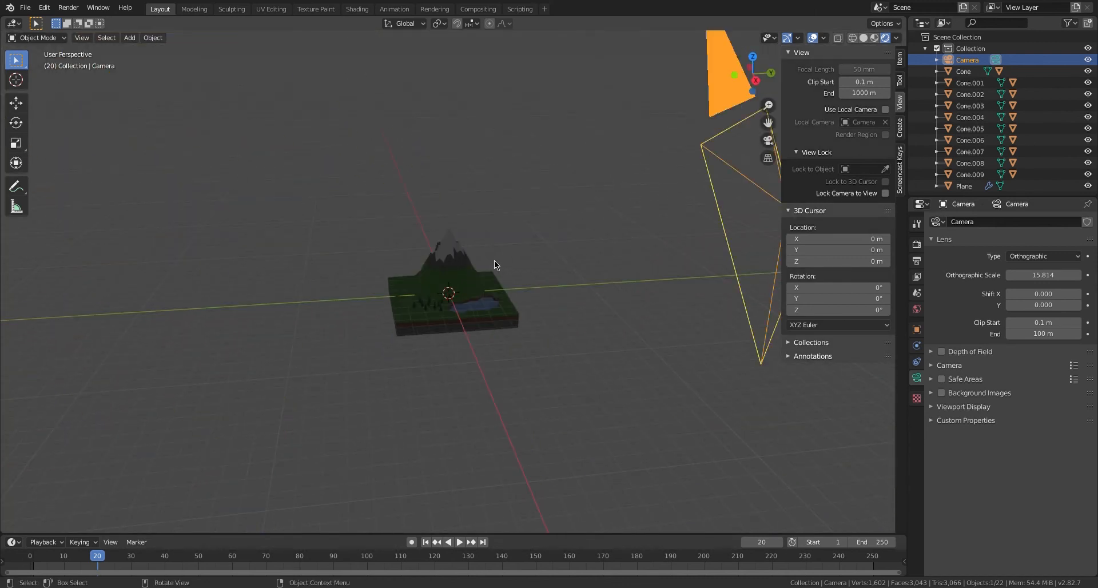
key(shift+a)
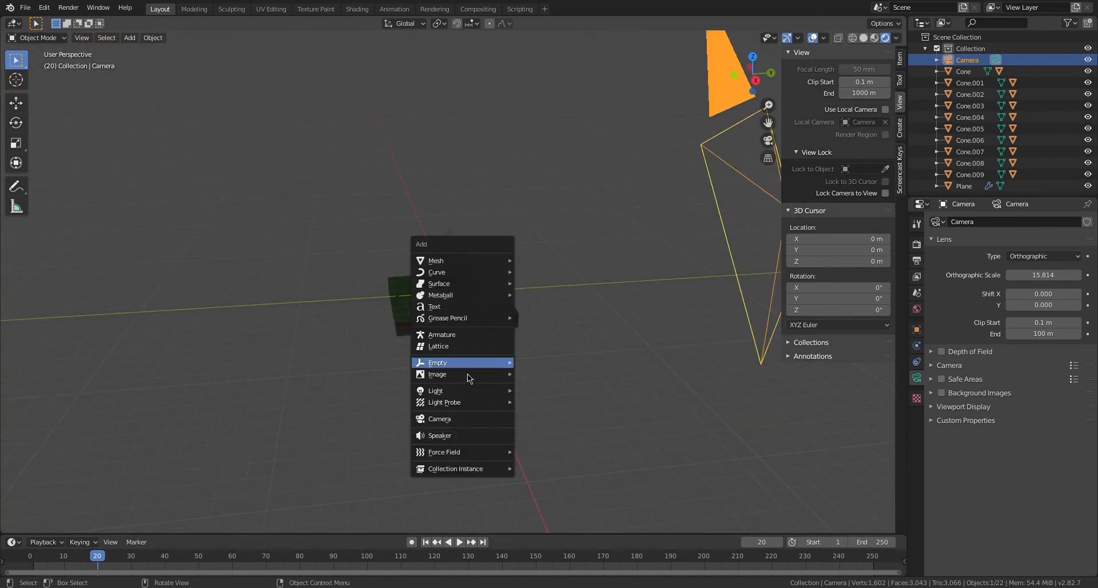
mouse_move(475, 393)
click(553, 403)
scroll(554, 406, up, 5)
key(g)
key(z)
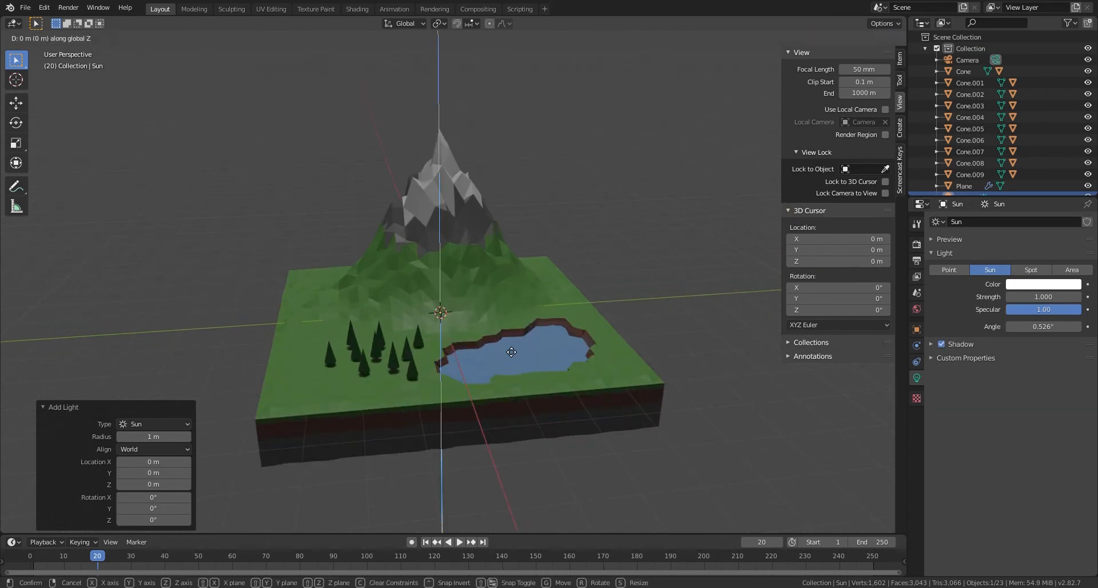
click(602, 225)
In the camera view, aim the sun sideways so its light falls across the mountain at a low angle.
scroll(602, 225, down, 3)
key(KP_0)
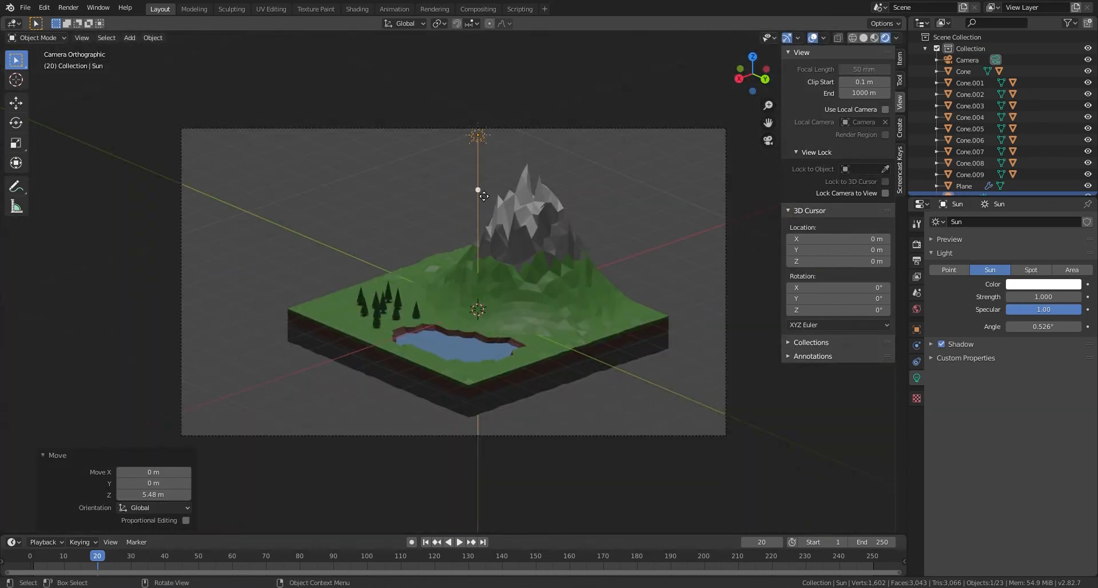
mouse_move(478, 189)
mouse_down()
mouse_move(411, 176)
mouse_move(572, 183)
mouse_move(575, 166)
mouse_up()
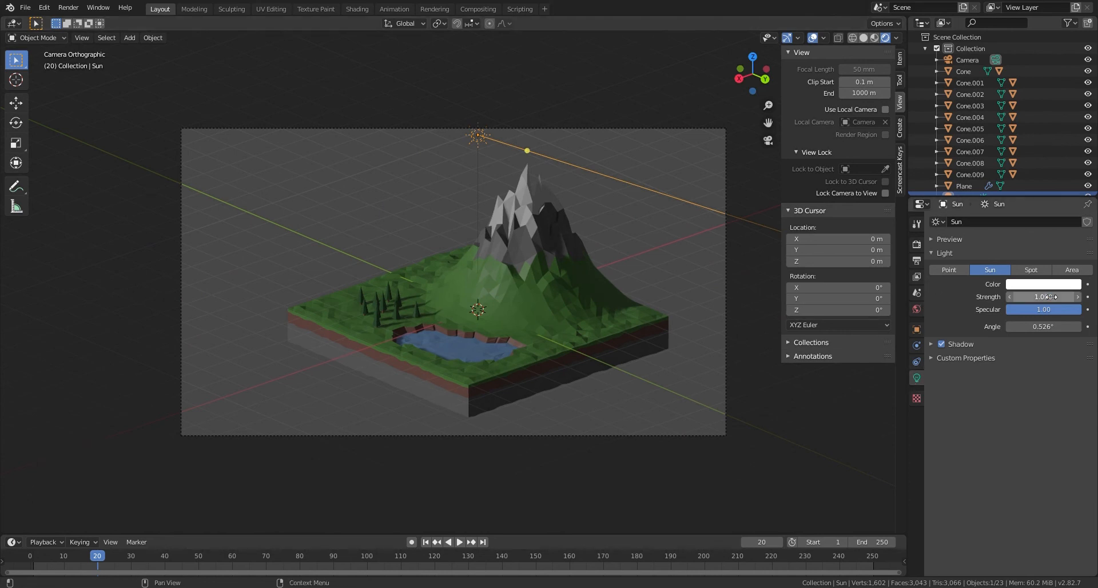
Raise the sun's strength to about 3.32 and give its color a slight warm tint.
drag(1051, 297, 1092, 296)
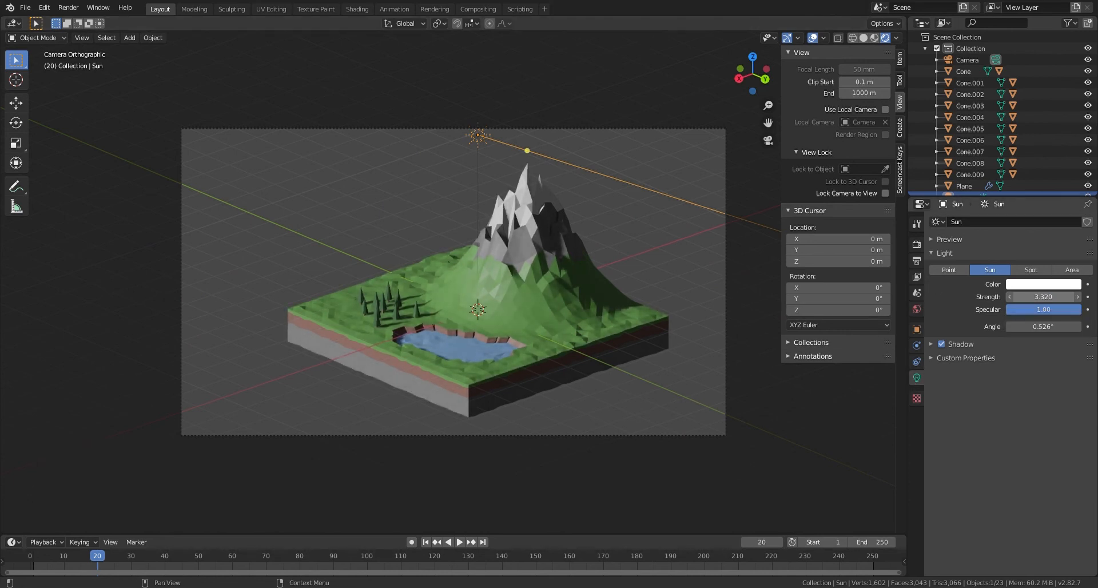
click(1020, 282)
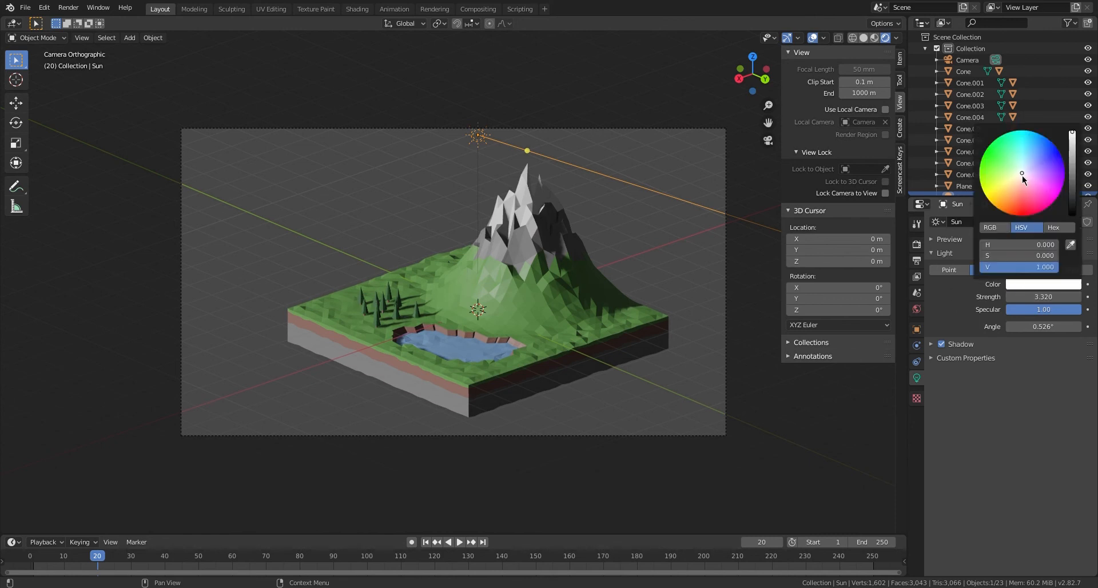
drag(1022, 174, 1021, 179)
Give the world background a muted blue-grey color and brighten it.
click(917, 309)
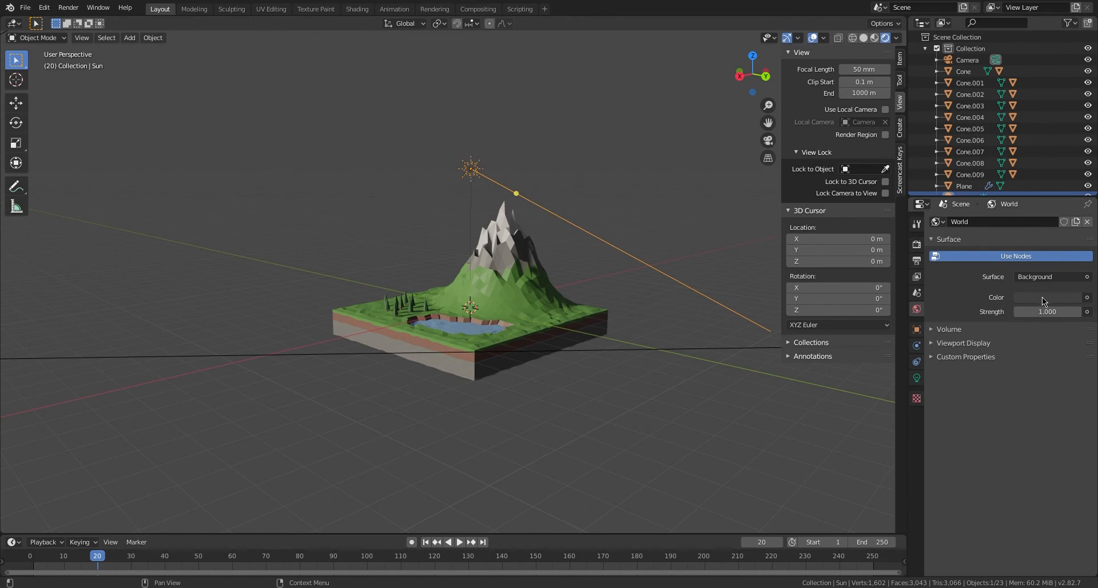
click(1045, 298)
click(1025, 168)
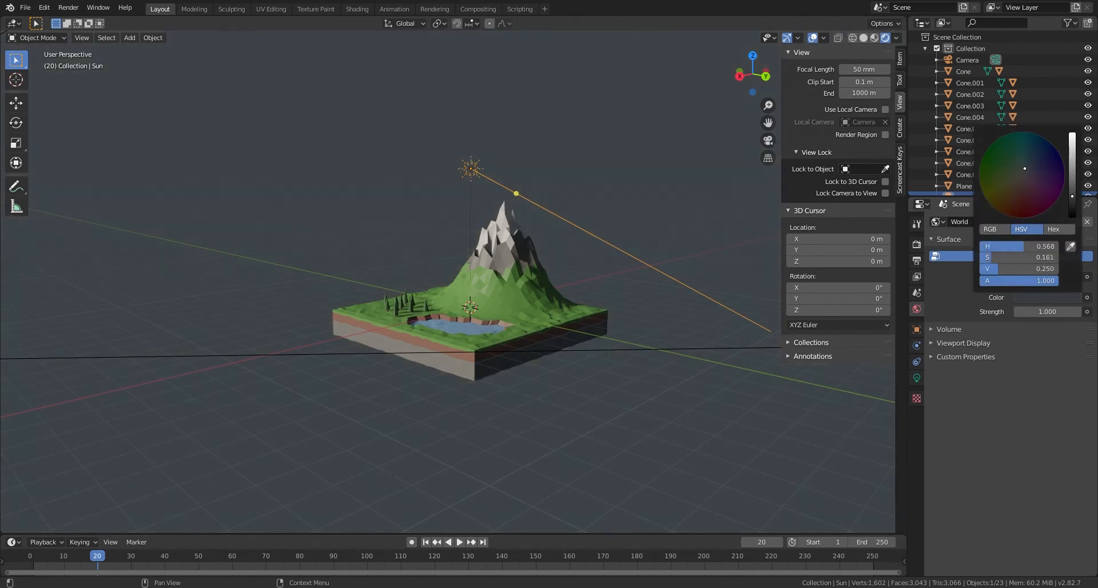
drag(1024, 169, 1024, 166)
drag(1073, 195, 1072, 174)
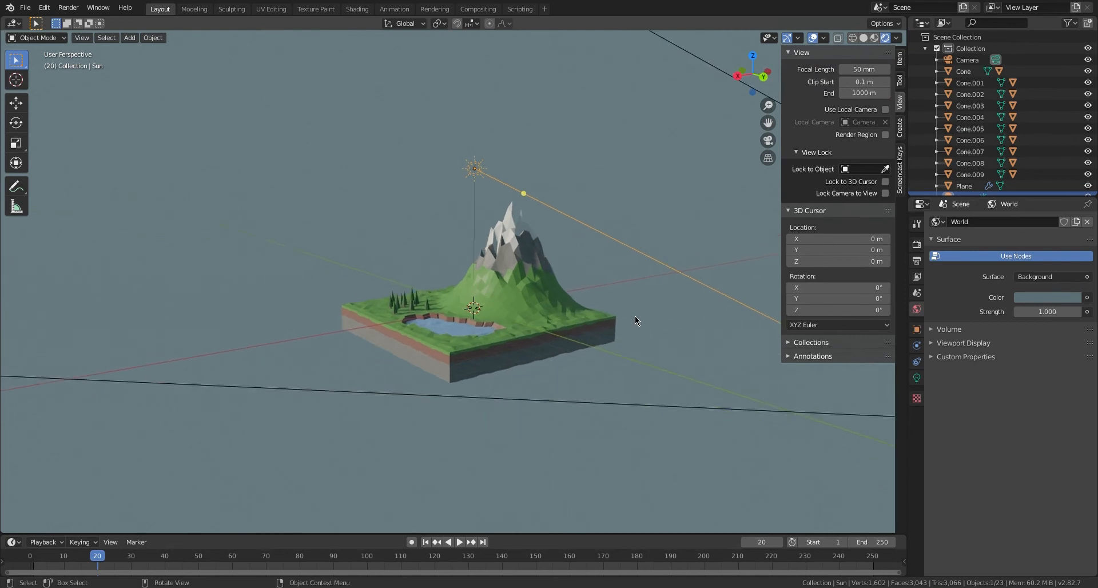
Return to the camera view and check the output resolution and the available image file formats.
key(KP_0)
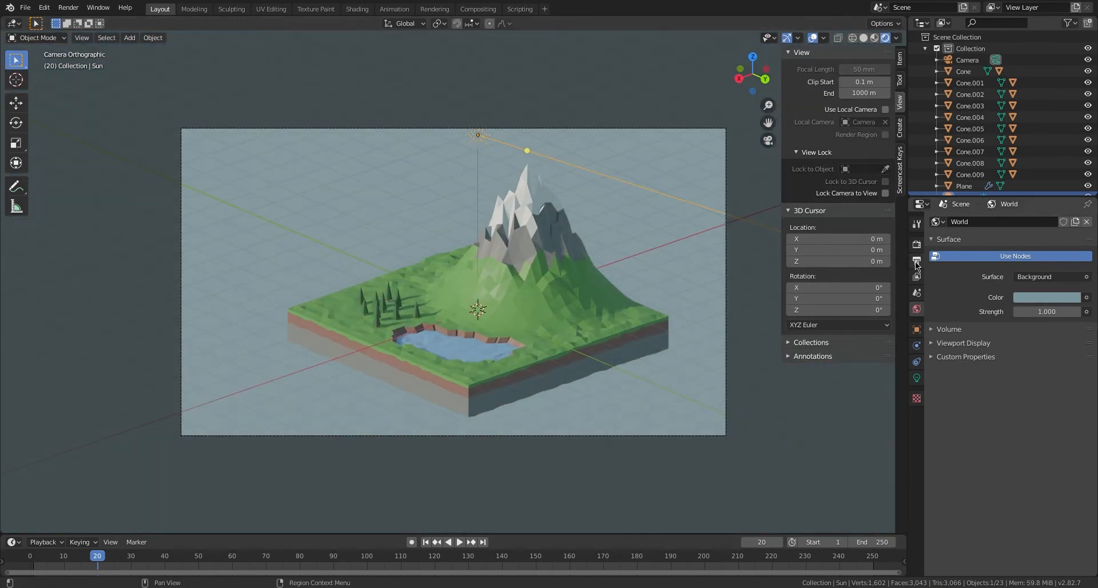
click(916, 261)
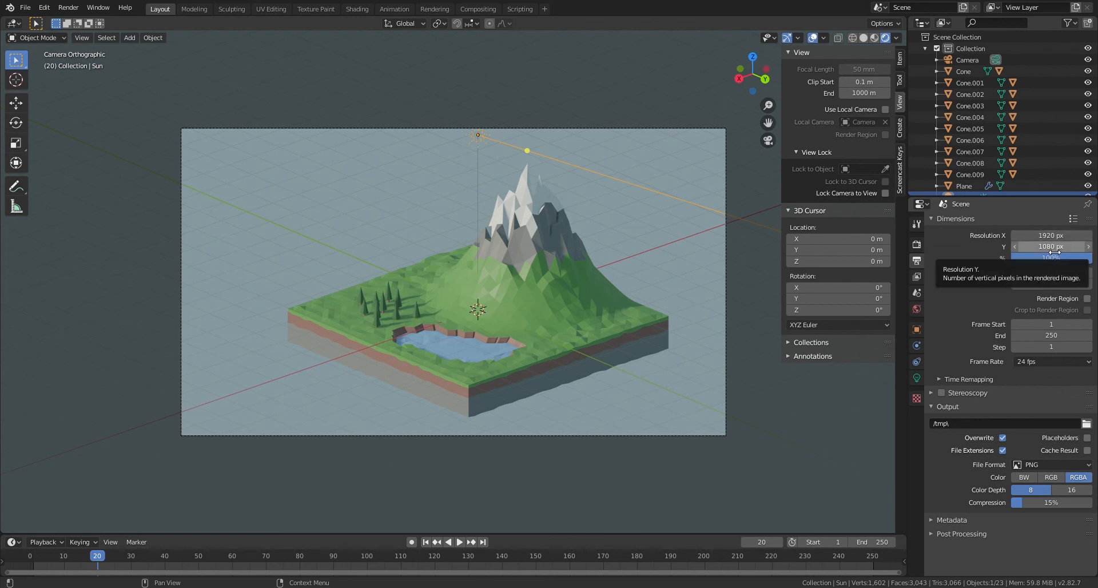
click(1059, 464)
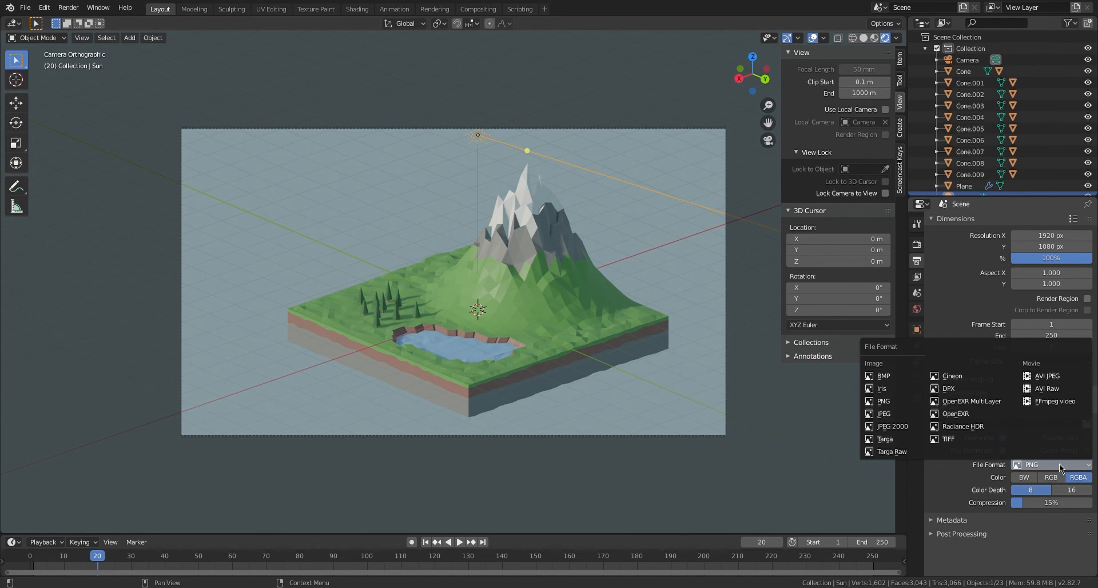
Try the Transparent film option in the render settings and turn it off again.
click(916, 247)
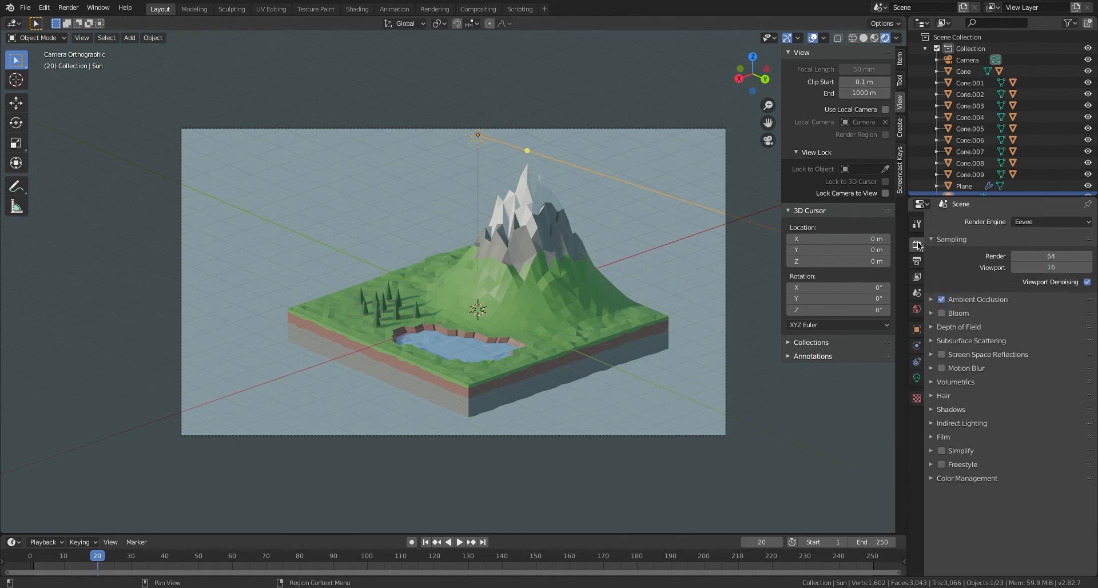
click(935, 437)
click(1076, 467)
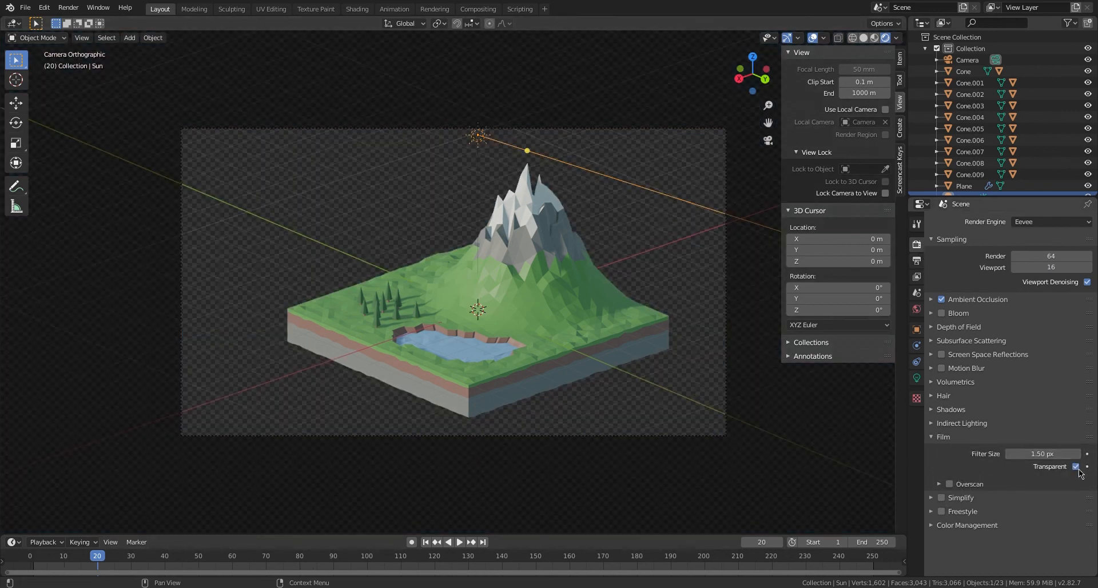
click(1076, 467)
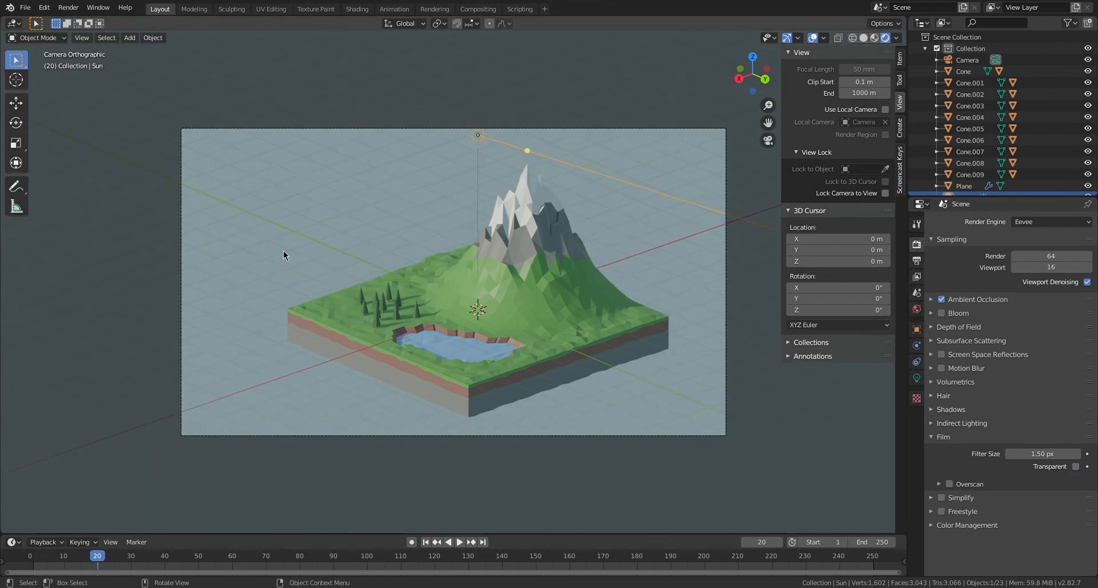
Render the scene from the camera as a still image and open the rendered image's save options.
click(68, 7)
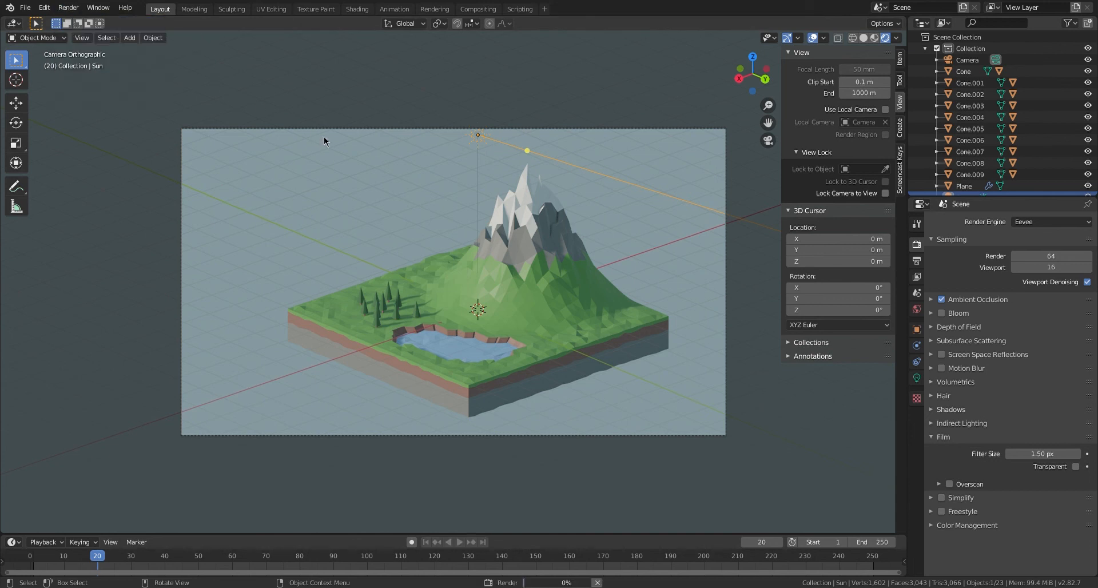
key(F12)
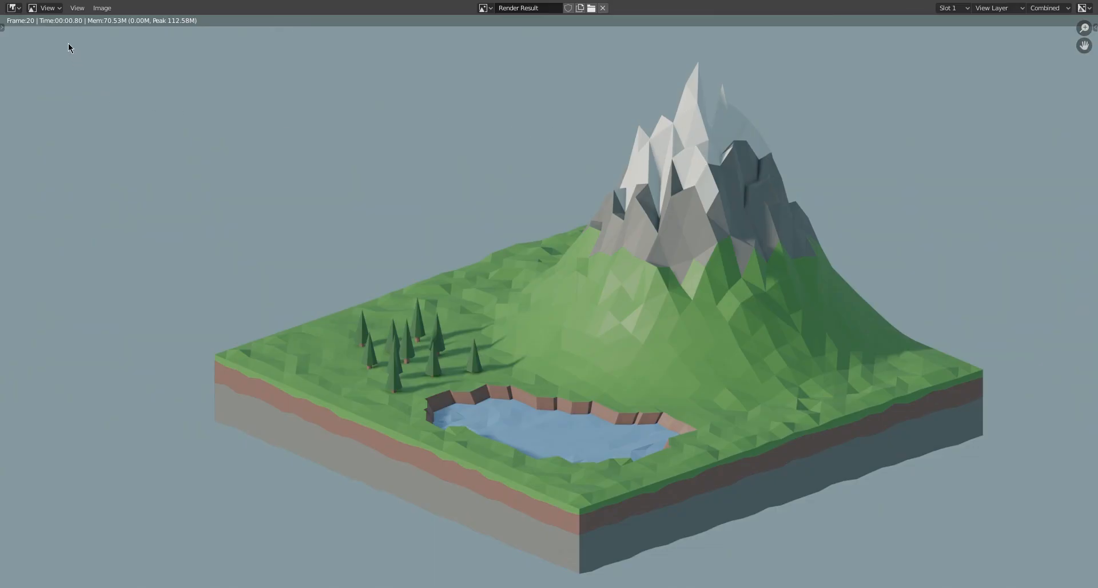
click(102, 9)
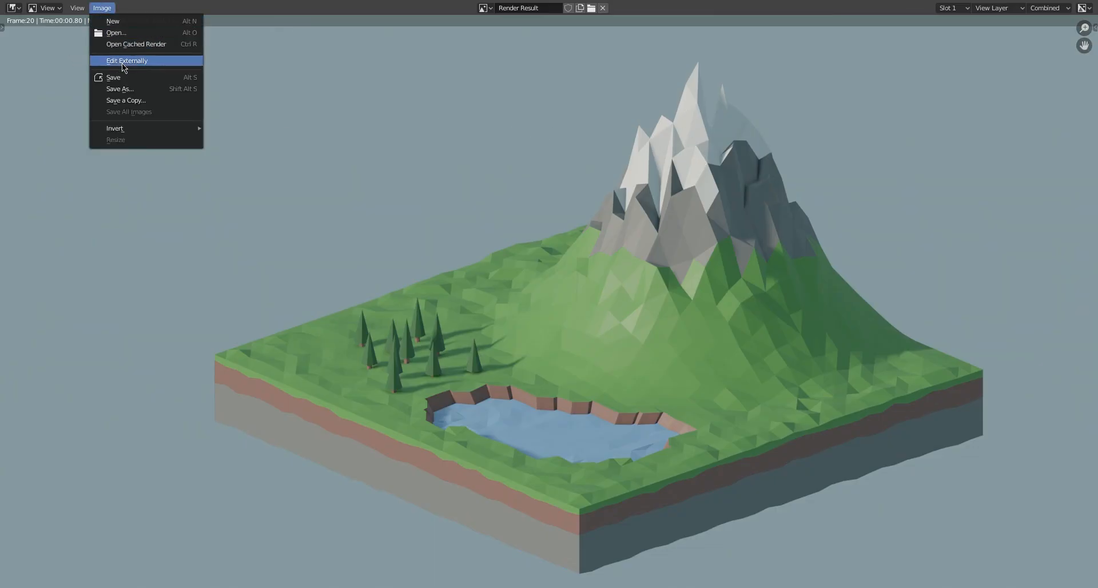